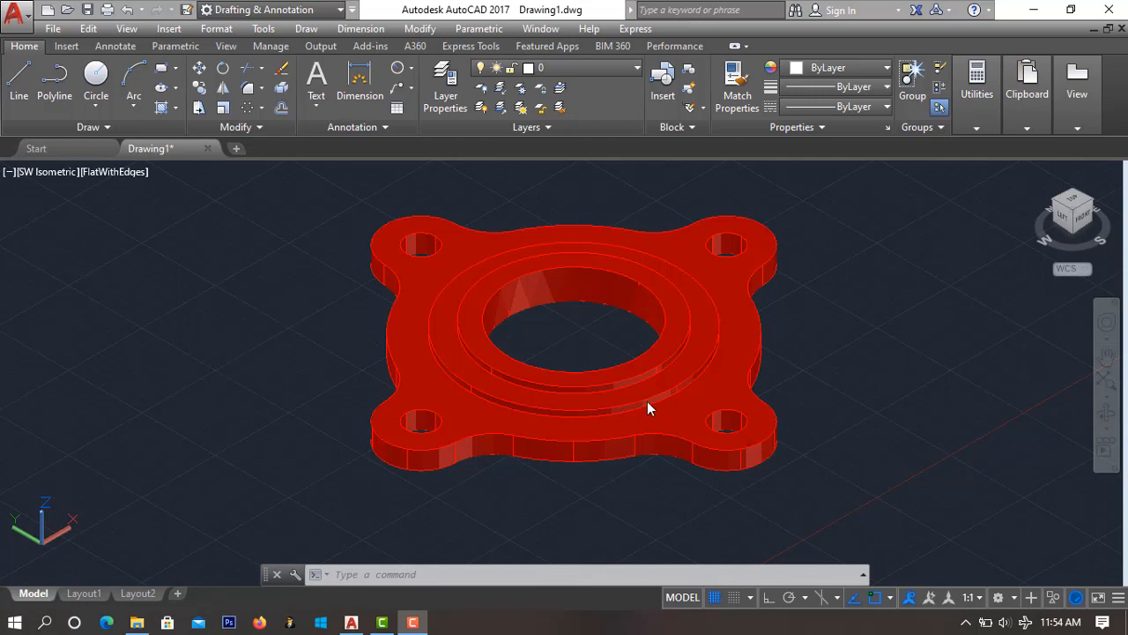
# Create a new blank drawing
pyautogui.click(234, 151)
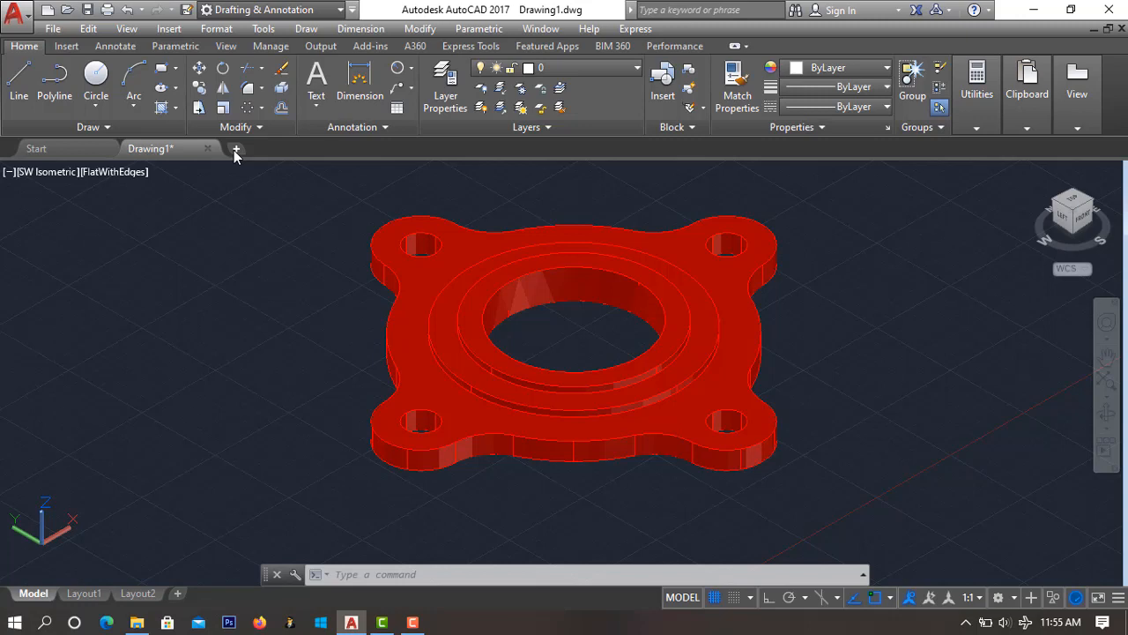
pyautogui.click(235, 150)
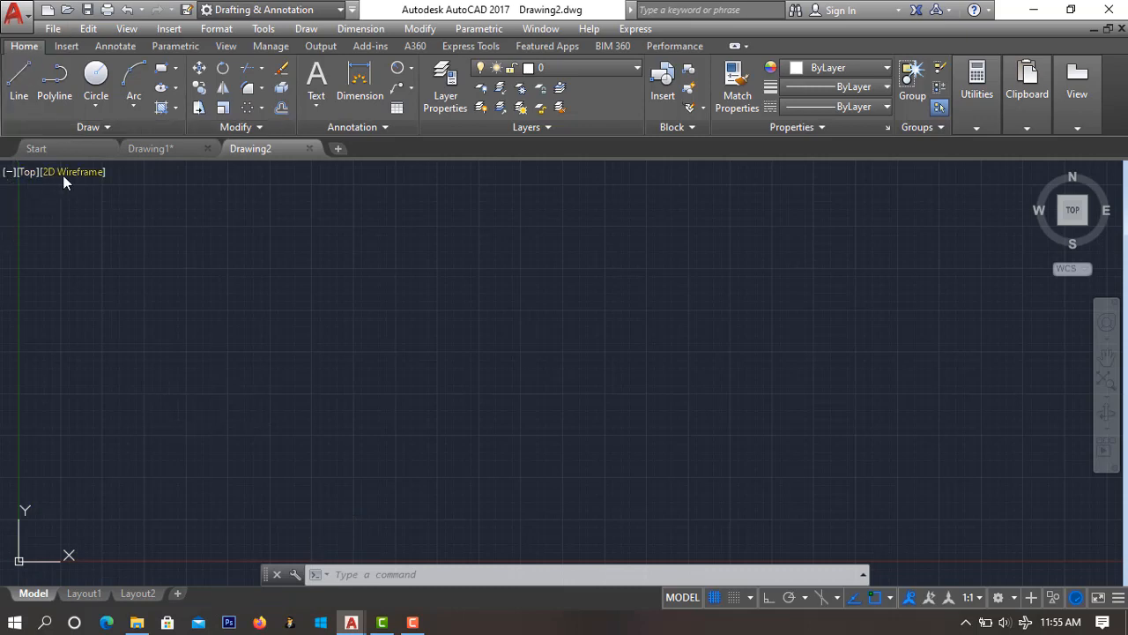
pyautogui.moveTo(1070, 221)
pyautogui.write('un')
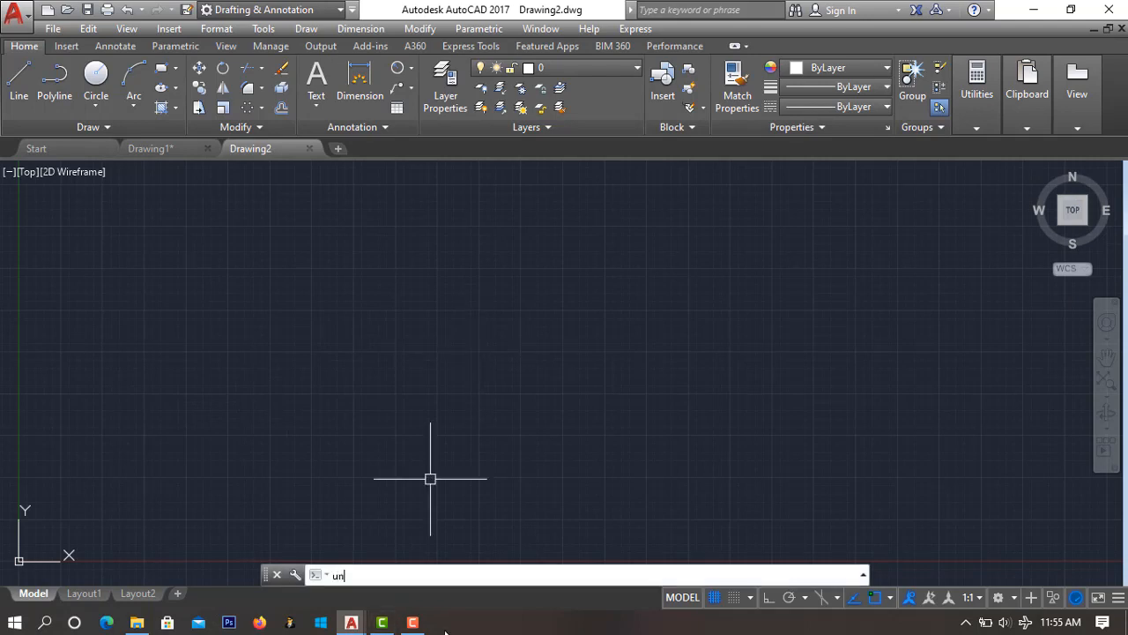
pyautogui.press('Return')
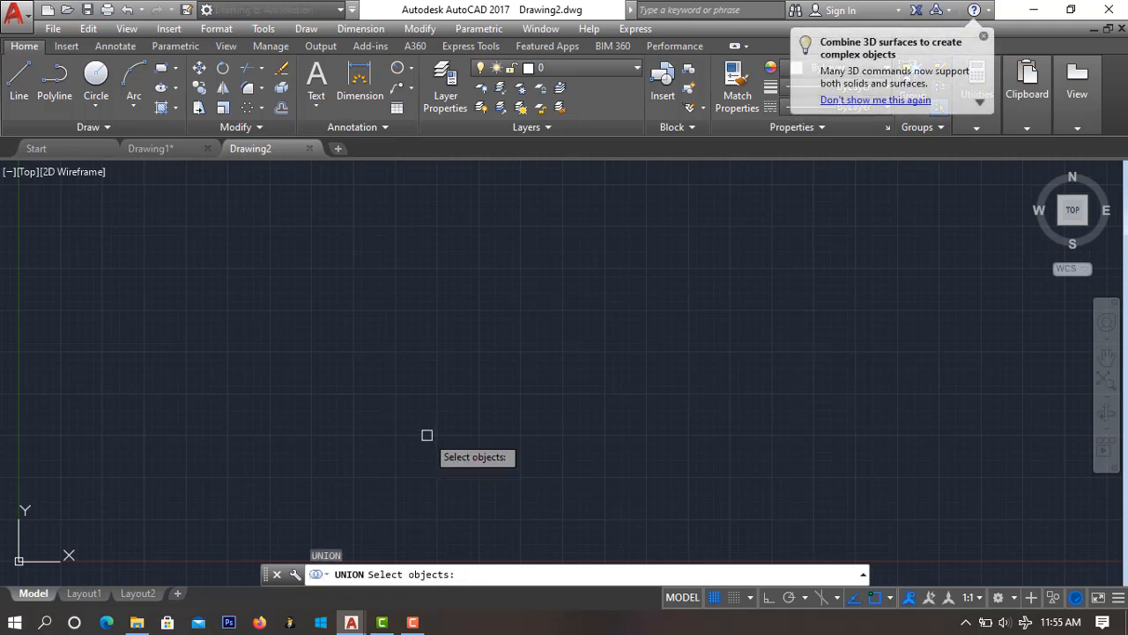
pyautogui.press('Escape')
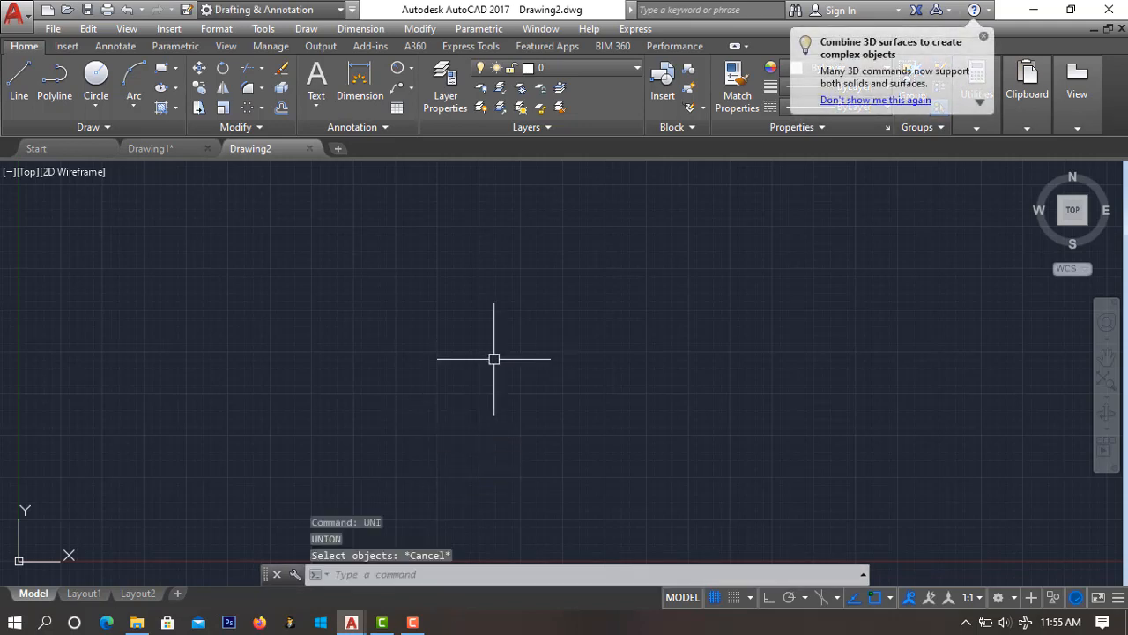
# Set the drawing's length units to Engineering with a precision of 0'-0.00"
pyautogui.write('units')
pyautogui.press('Return')
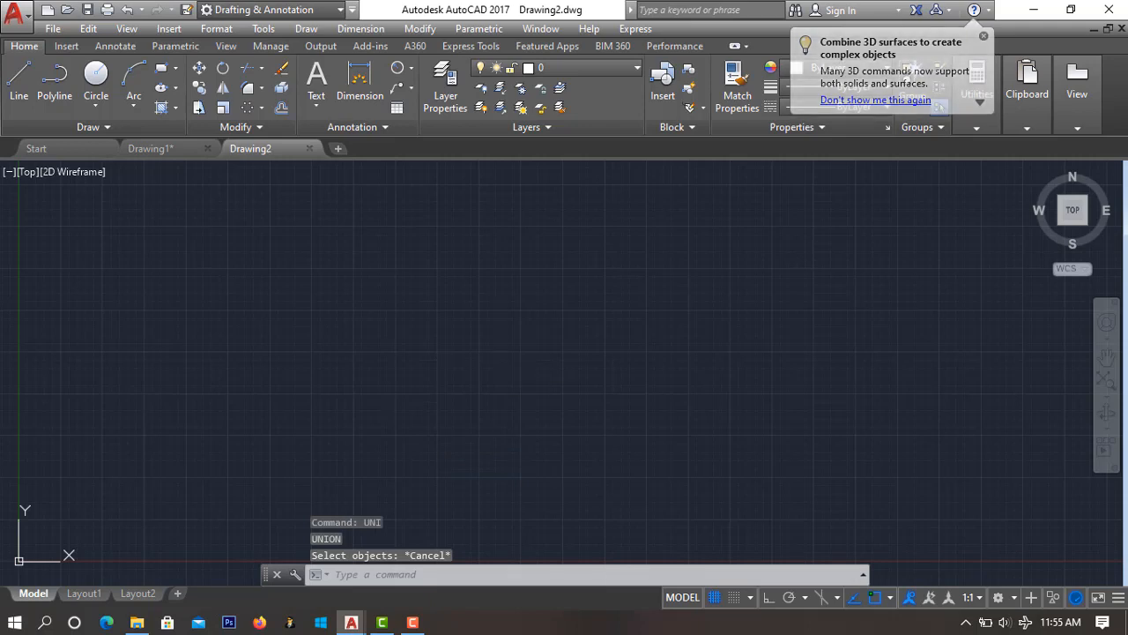
pyautogui.click(500, 194)
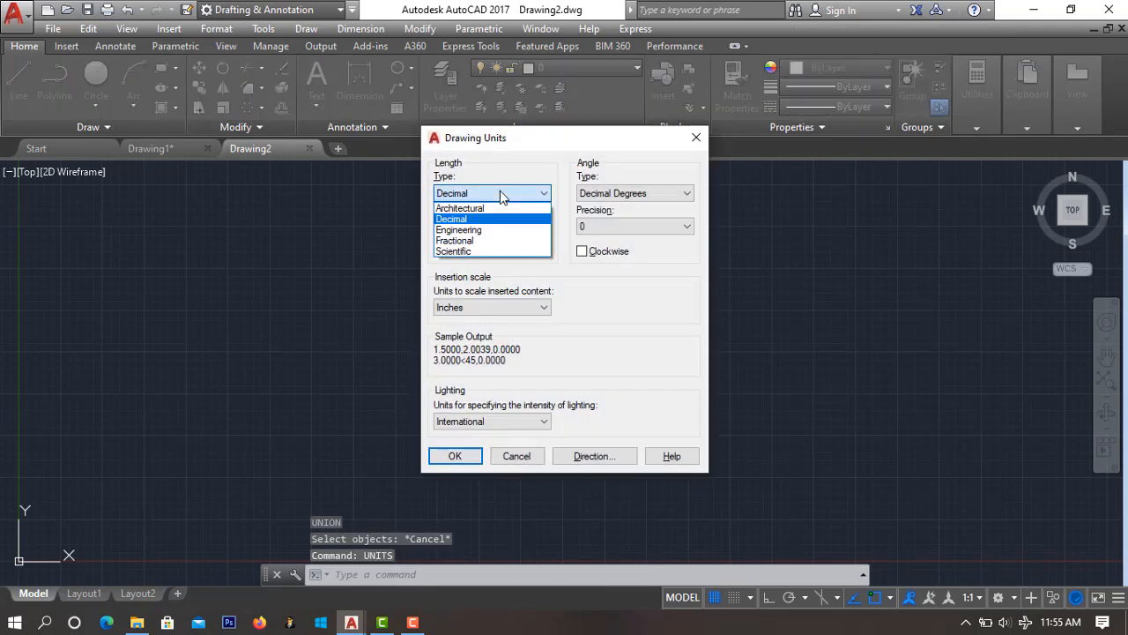
pyautogui.click(497, 229)
pyautogui.click(540, 227)
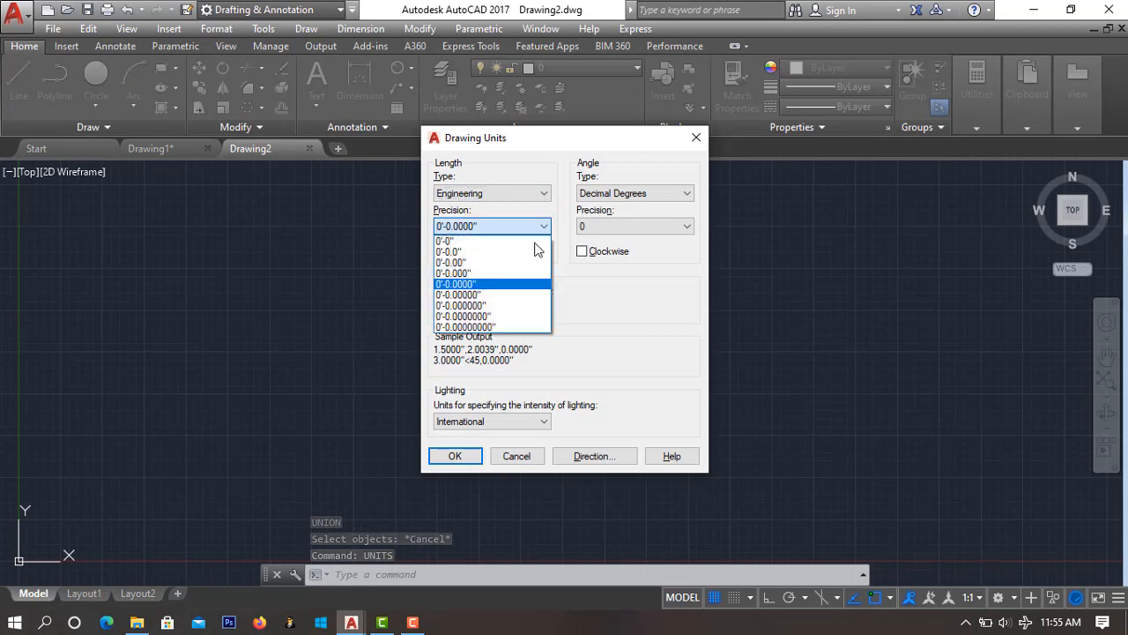
pyautogui.click(526, 264)
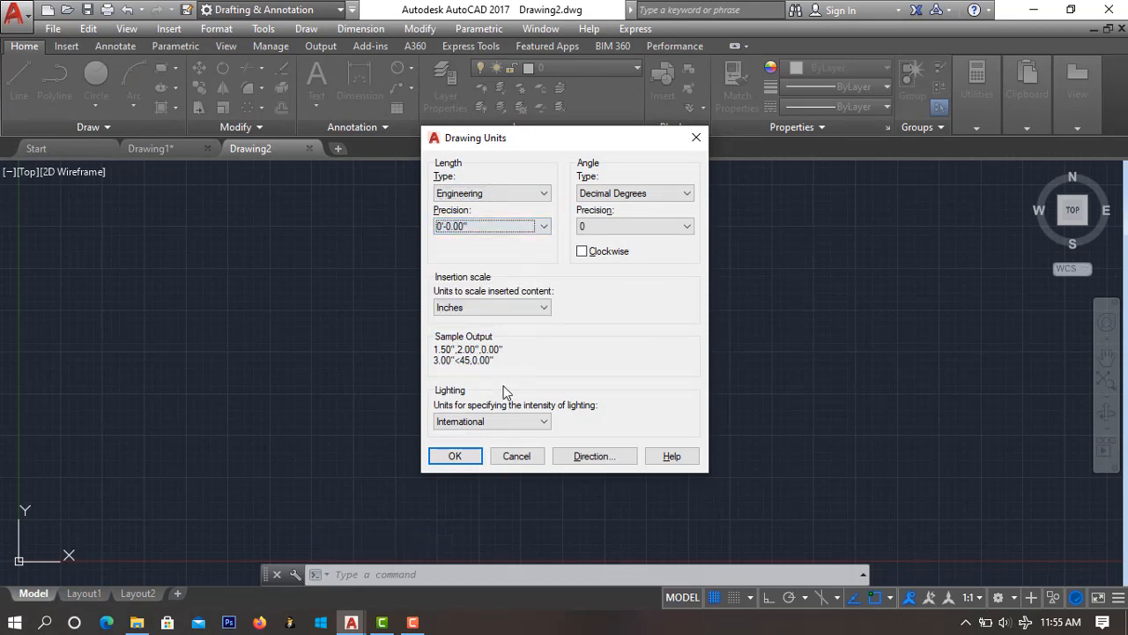
pyautogui.click(477, 455)
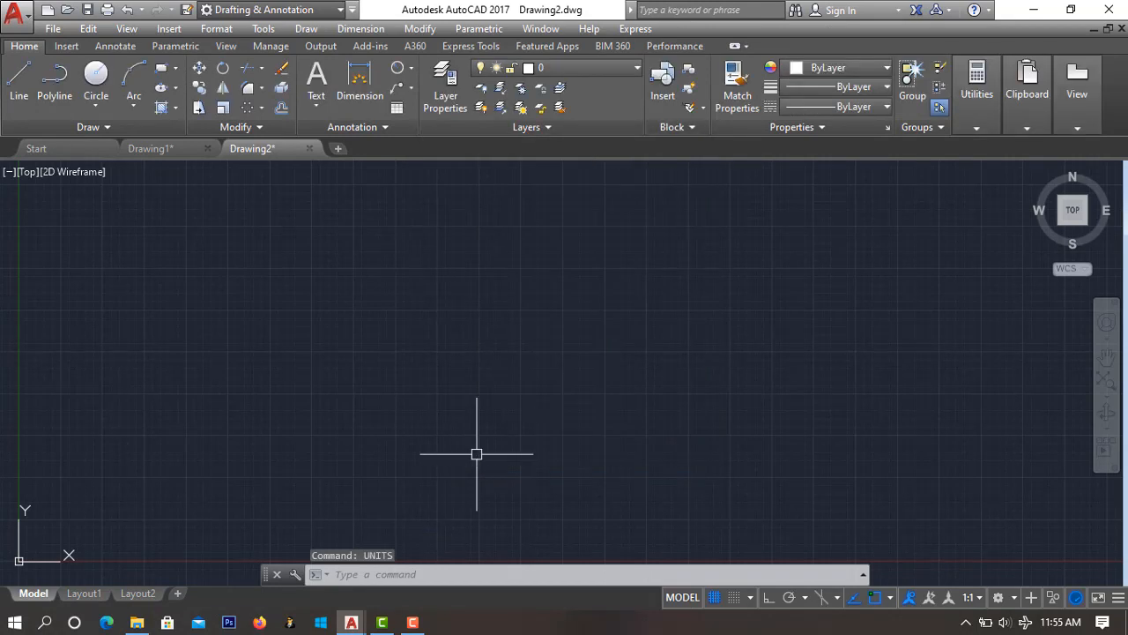
# Modify the Standard dimension style's primary units to Engineering format with 0'-0.00" precision
pyautogui.click(358, 126)
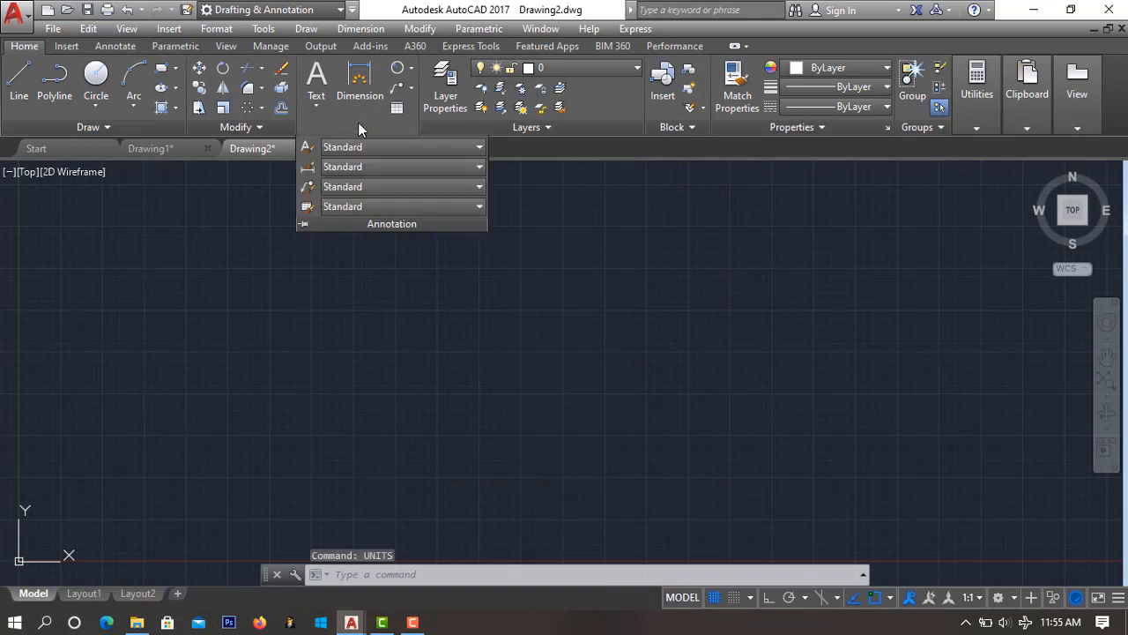
pyautogui.click(379, 167)
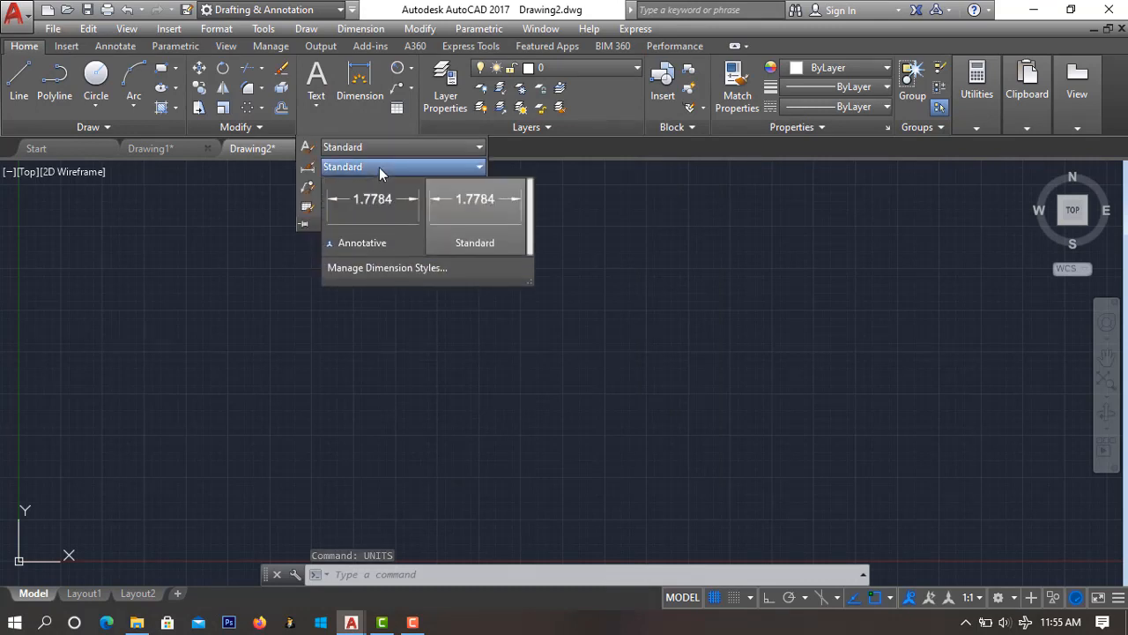
pyautogui.click(413, 268)
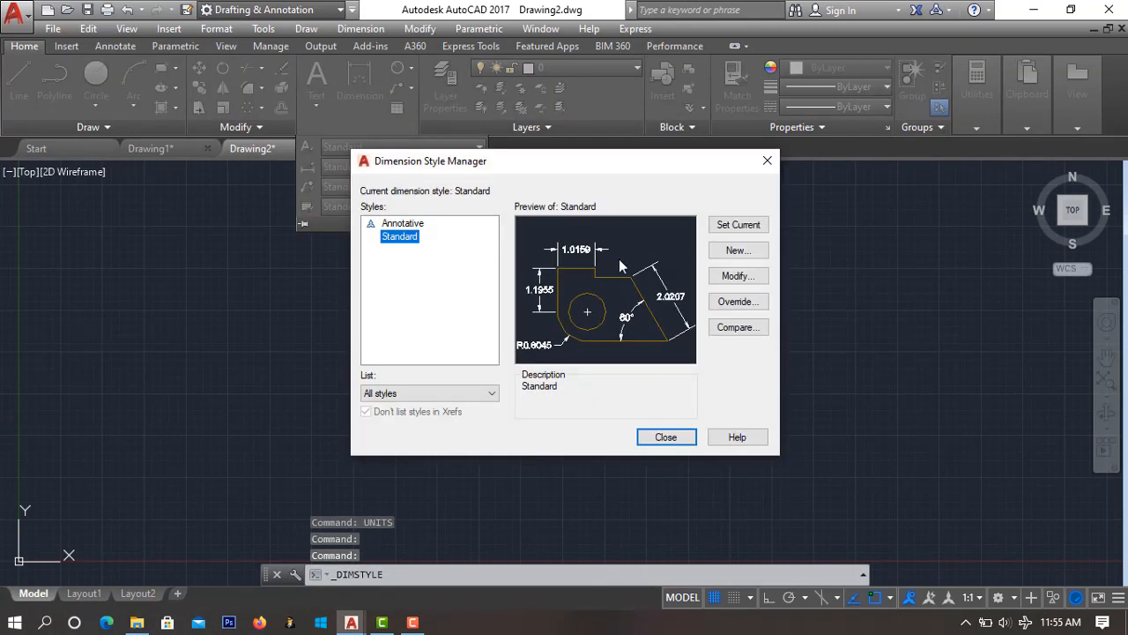
pyautogui.click(723, 276)
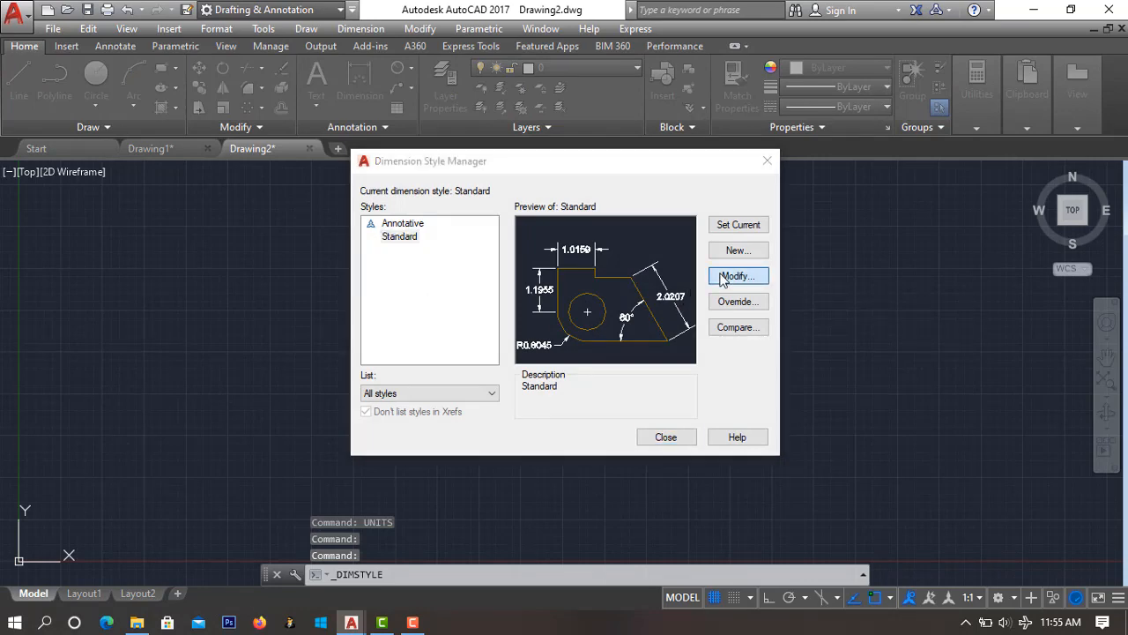
pyautogui.click(538, 128)
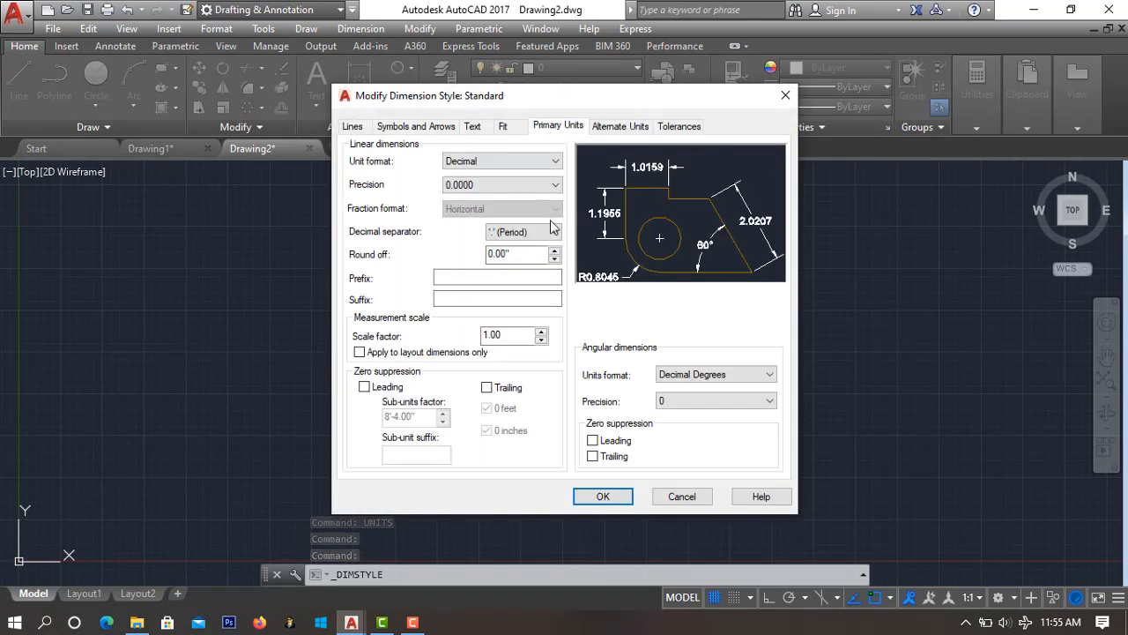
pyautogui.click(481, 162)
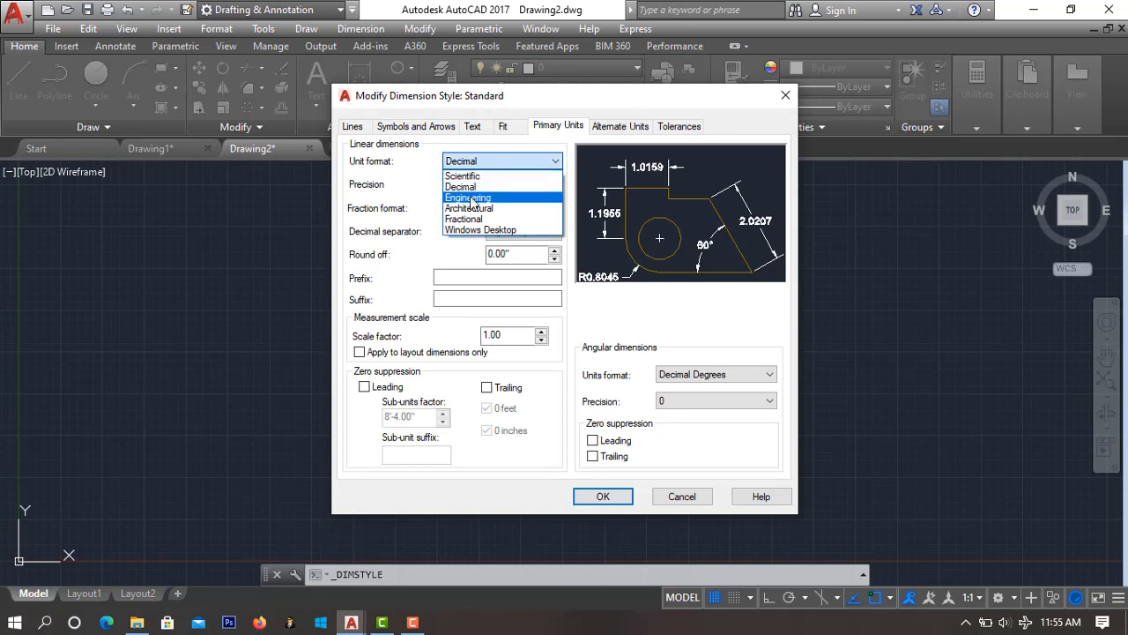
pyautogui.click(467, 197)
pyautogui.click(473, 185)
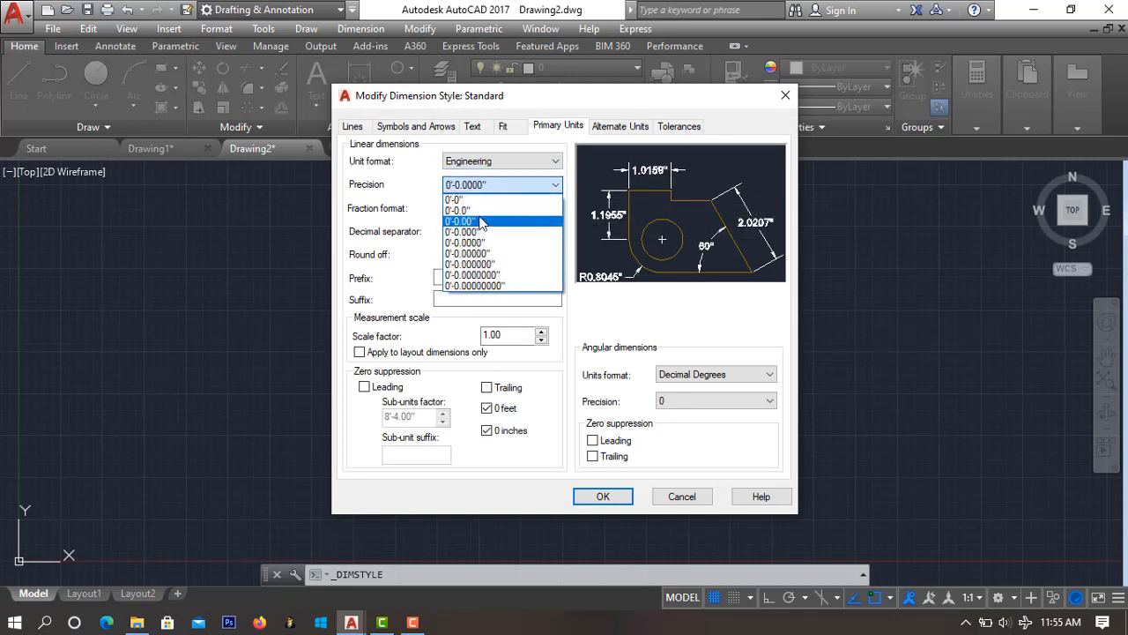
pyautogui.click(481, 223)
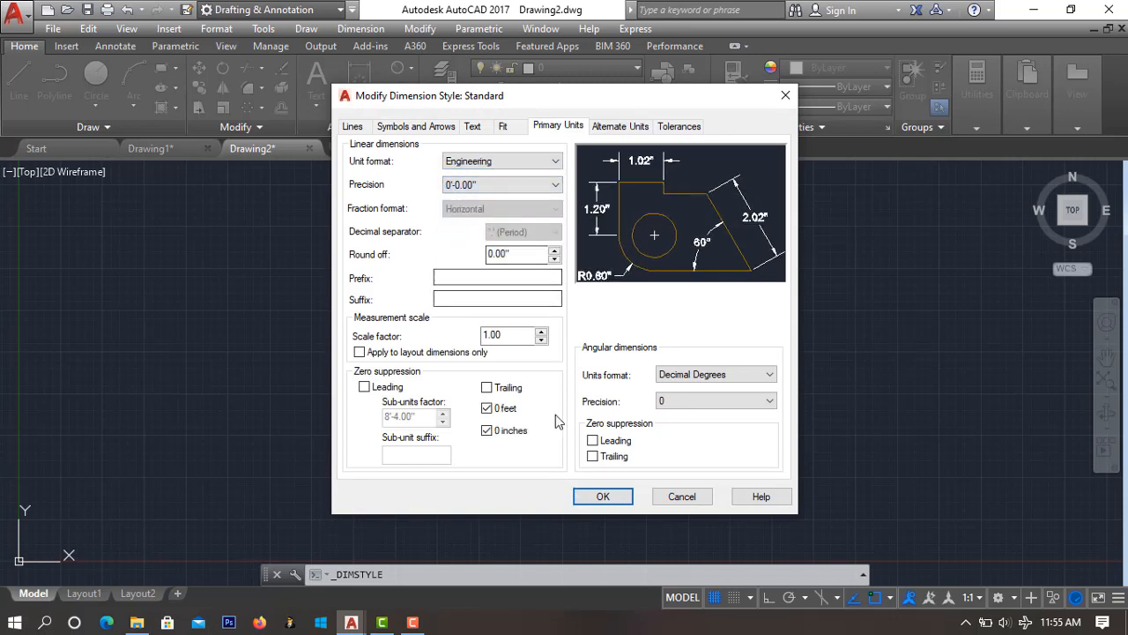
# Set the Standard dimension style's text height and arrow size to 3.5, and finish editing the dimension styles
pyautogui.click(473, 126)
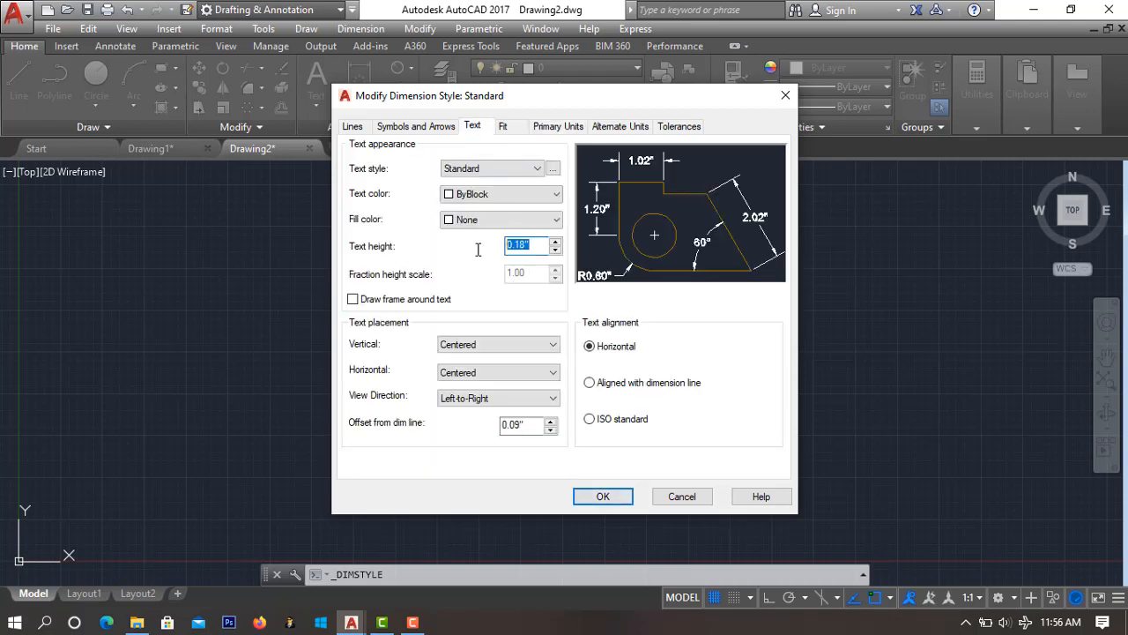
pyautogui.click(393, 127)
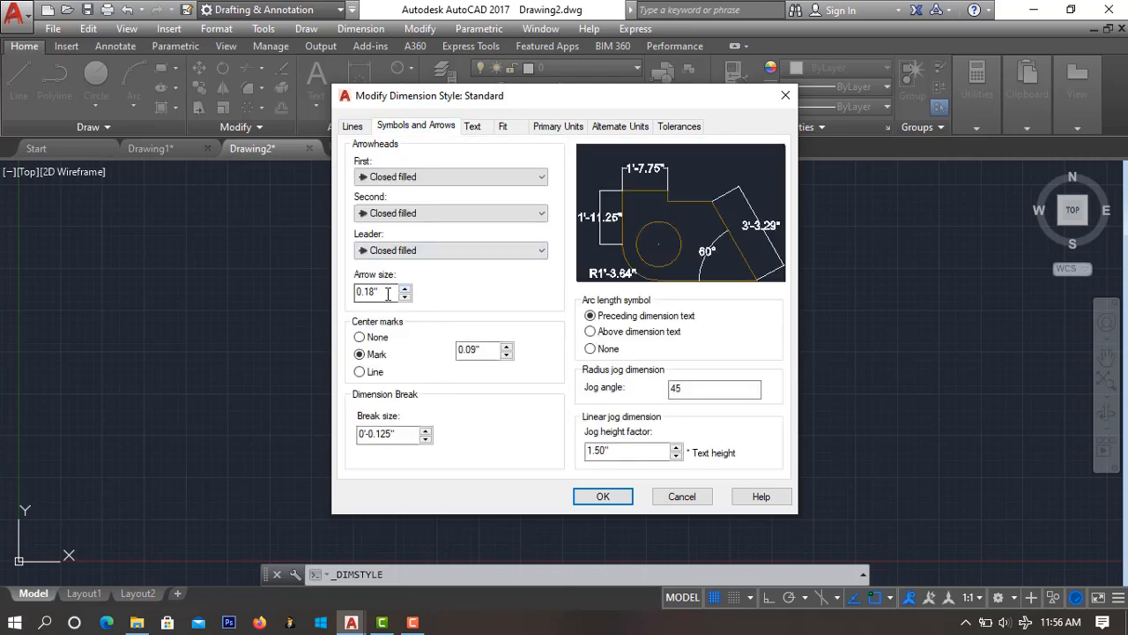
pyautogui.write('3.5')
pyautogui.click(597, 499)
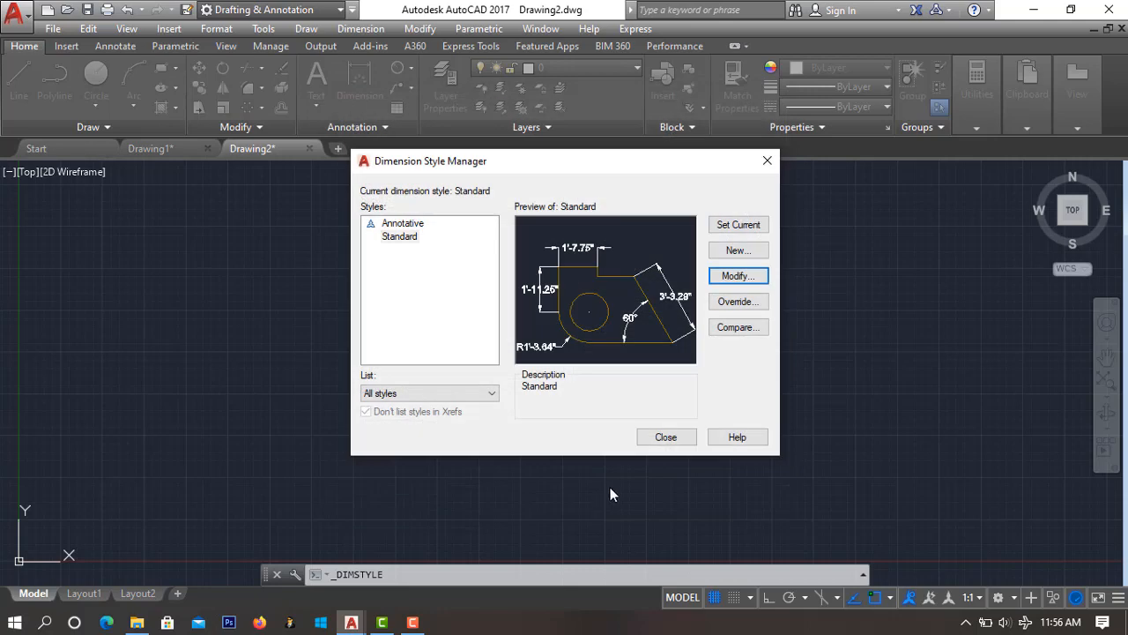
pyautogui.click(665, 437)
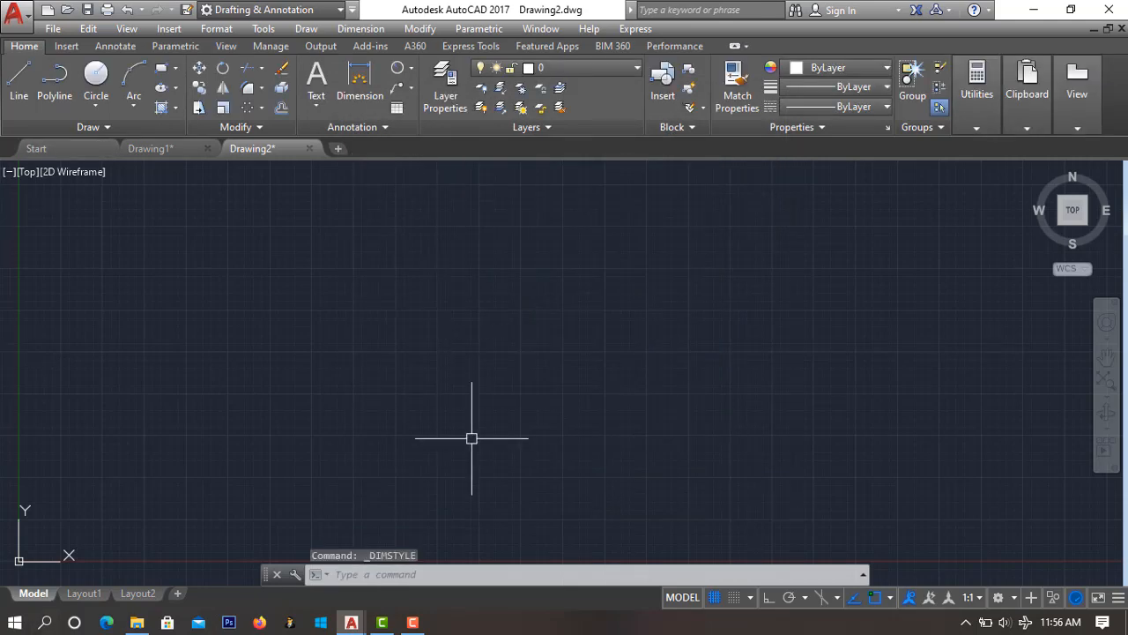
# Create a new layer named Body
pyautogui.press('Return')
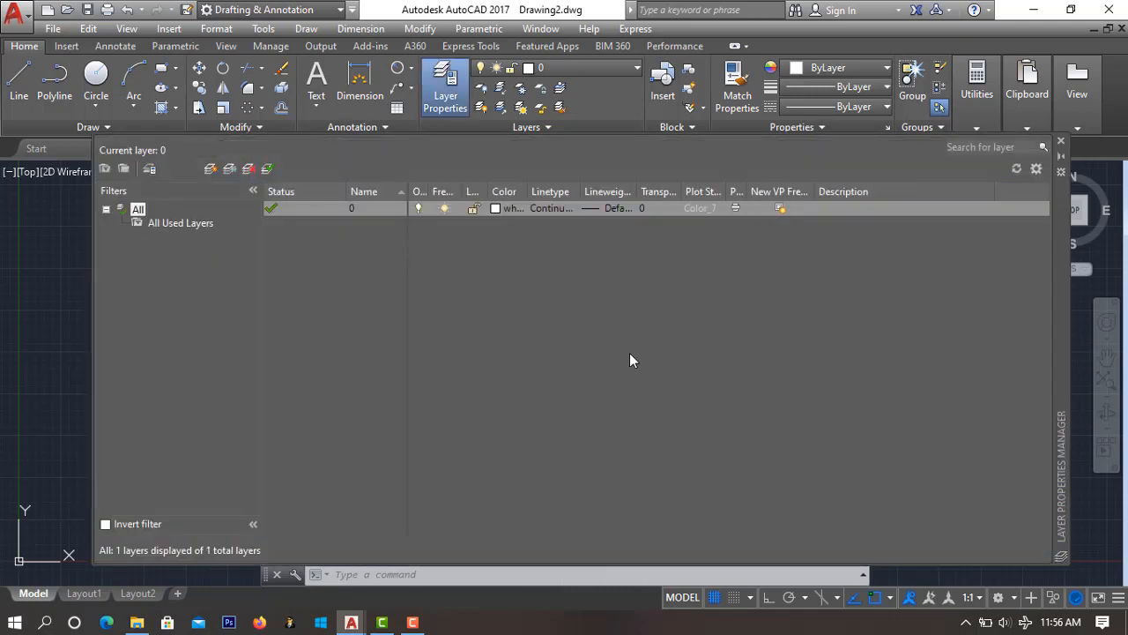
pyautogui.hotkey('alt', 'n')
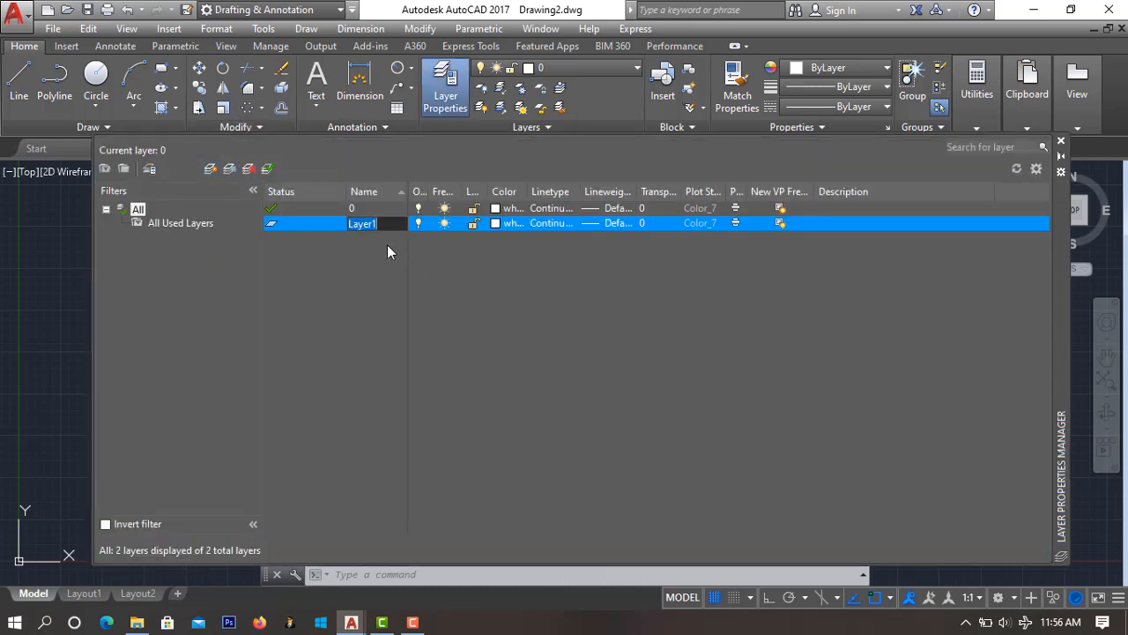
pyautogui.write('Body')
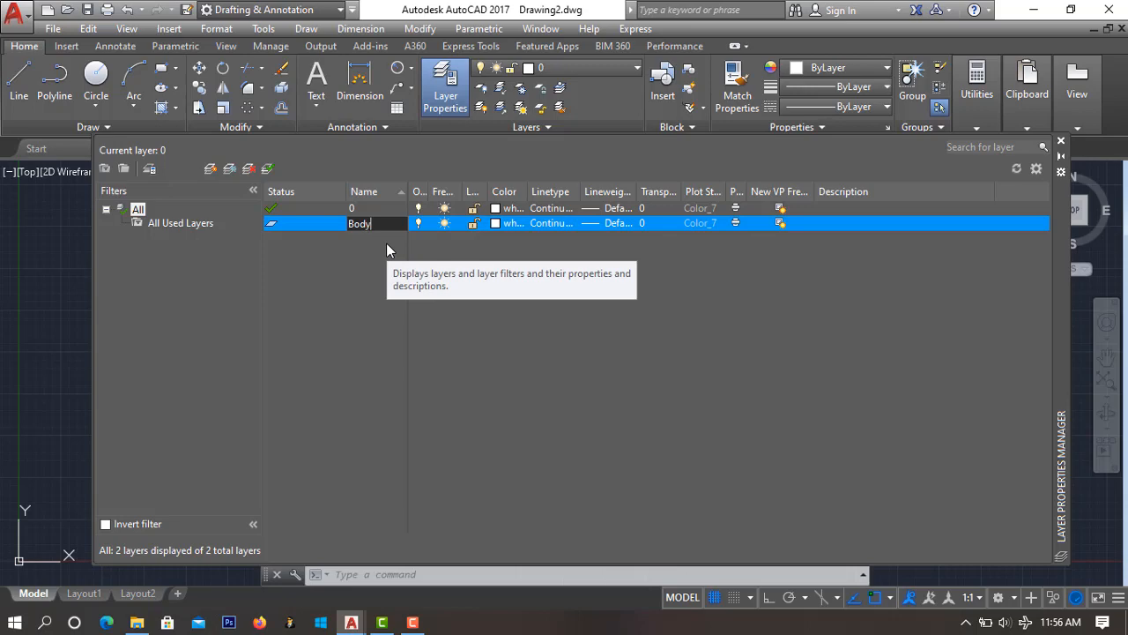
pyautogui.press('Return')
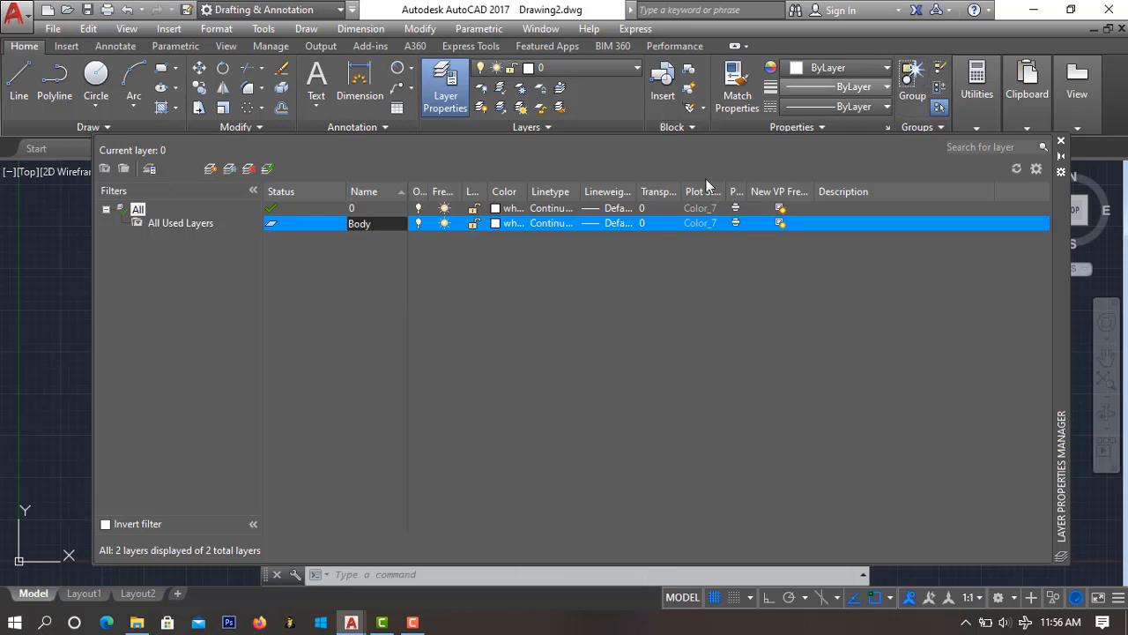
# Assign index color 12 (dark red) to the Body layer and close the layer manager
pyautogui.click(495, 223)
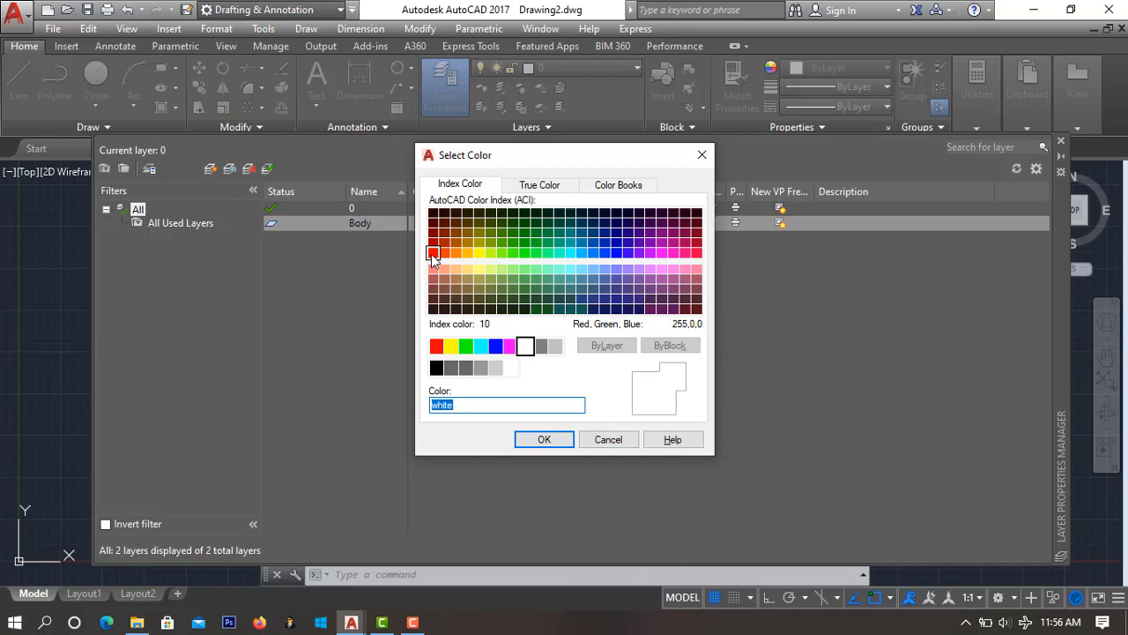
pyautogui.click(433, 254)
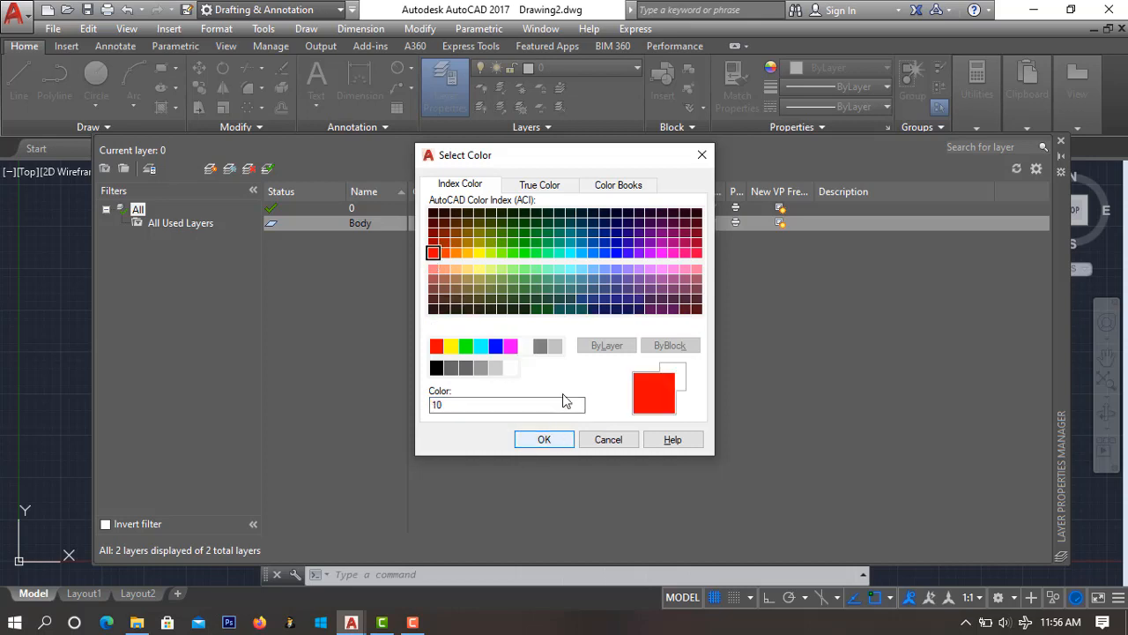
pyautogui.click(433, 224)
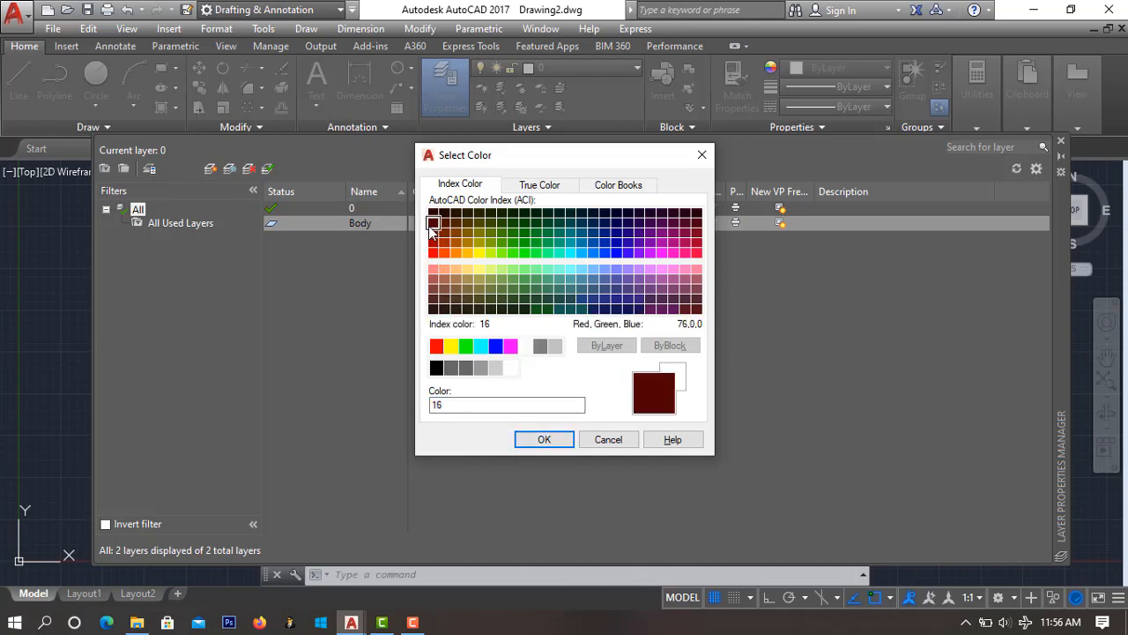
pyautogui.click(432, 233)
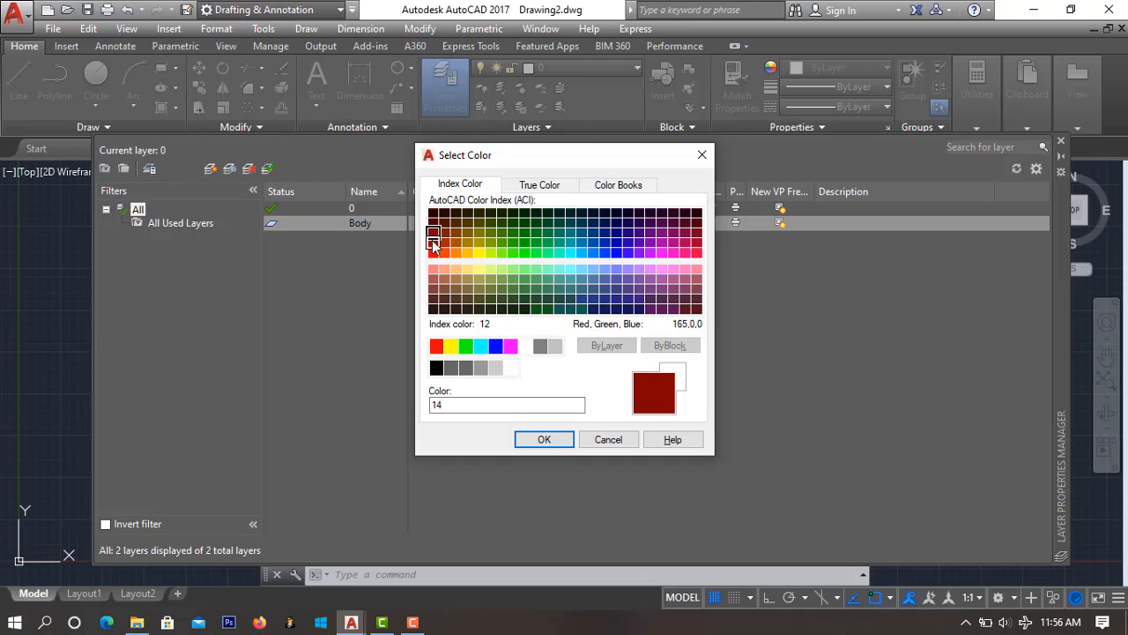
pyautogui.click(433, 244)
pyautogui.click(543, 439)
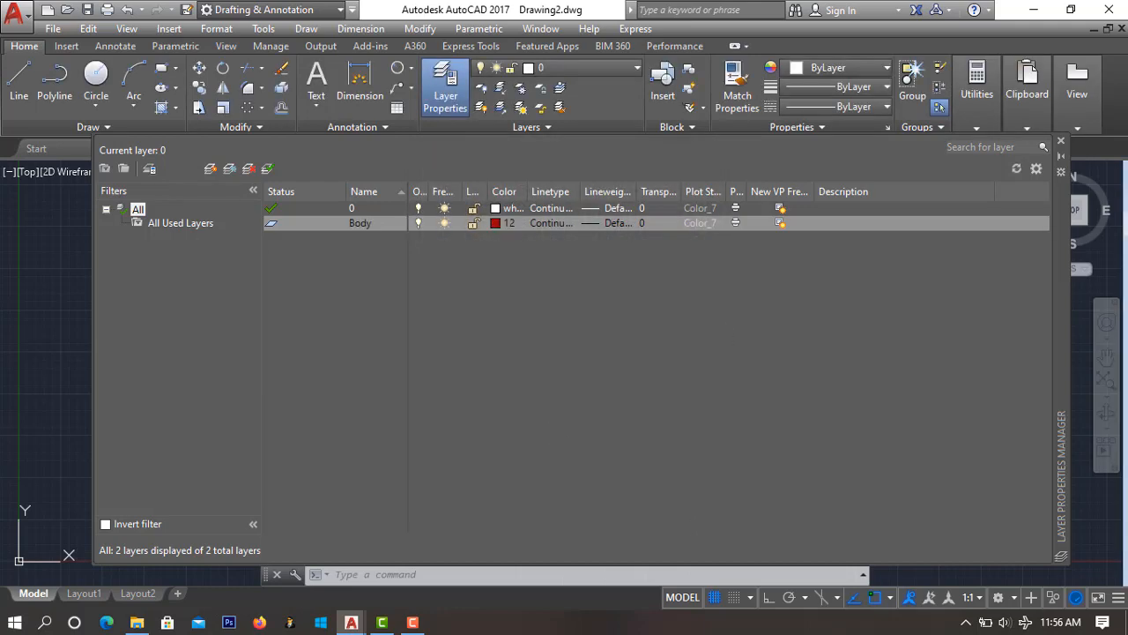
pyautogui.click(1061, 144)
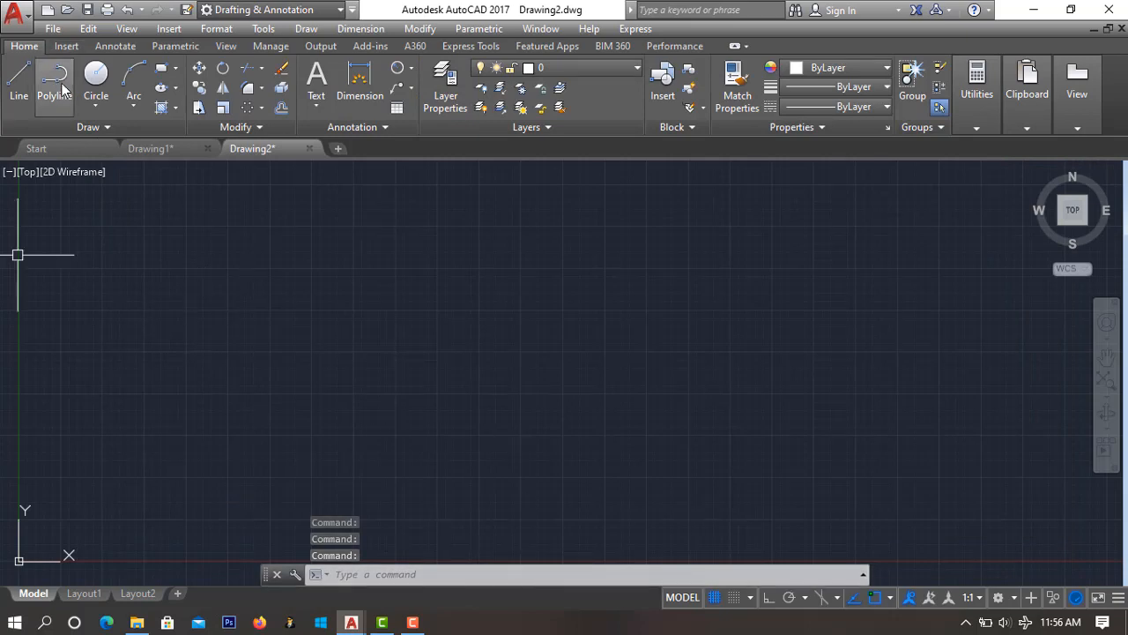
# Draw a circle with a radius of 11 in the open drawing area by centre and radius
pyautogui.click(96, 105)
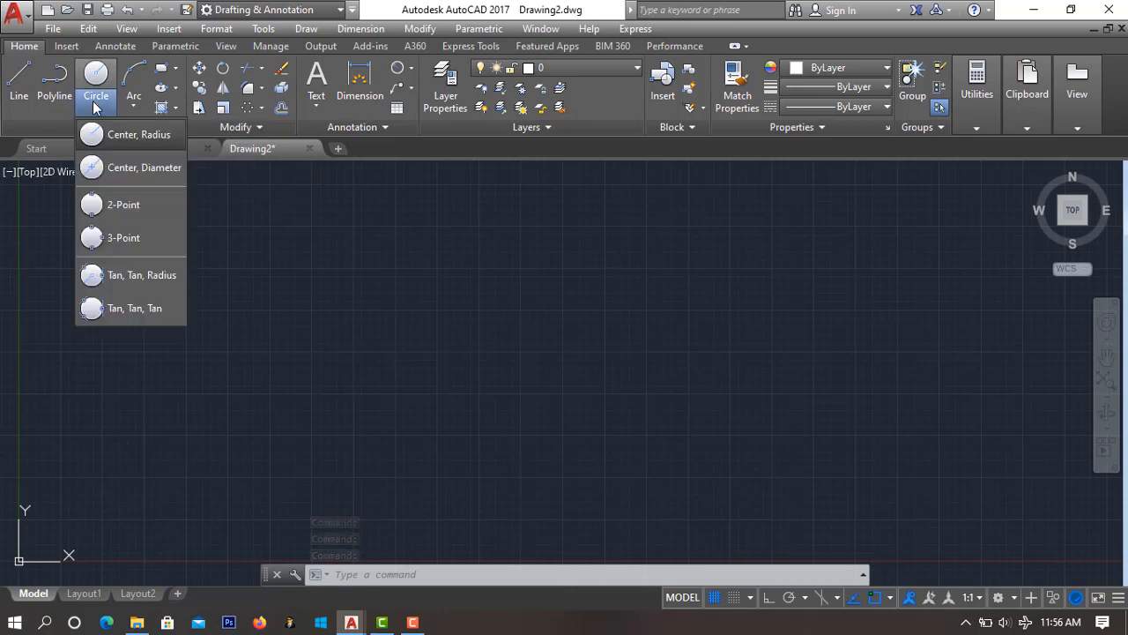
pyautogui.click(140, 138)
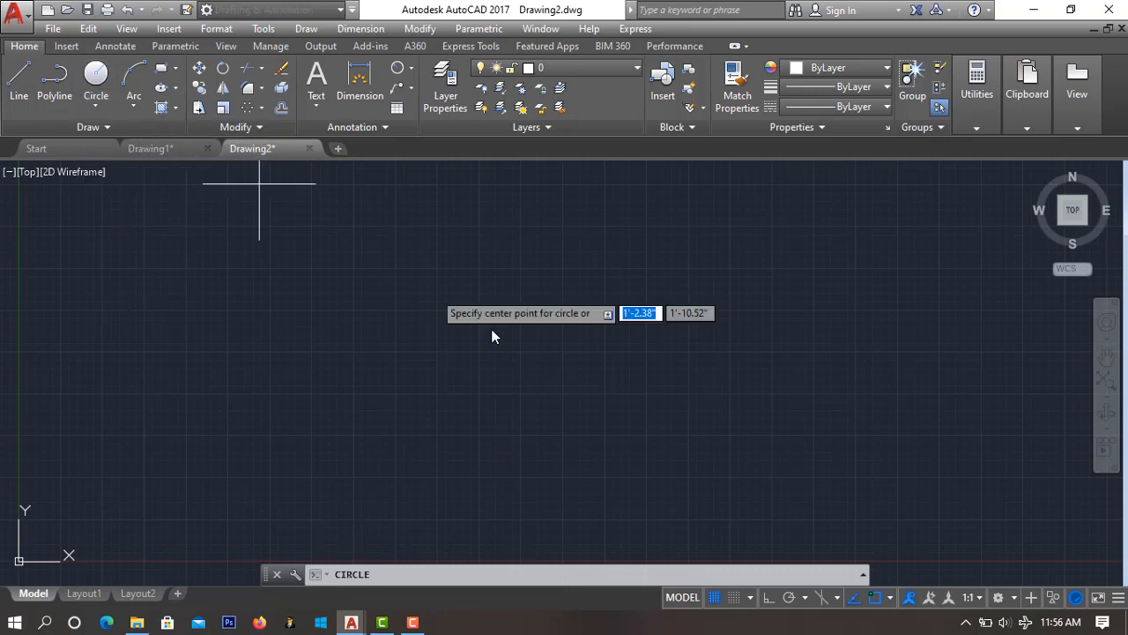
pyautogui.click(487, 349)
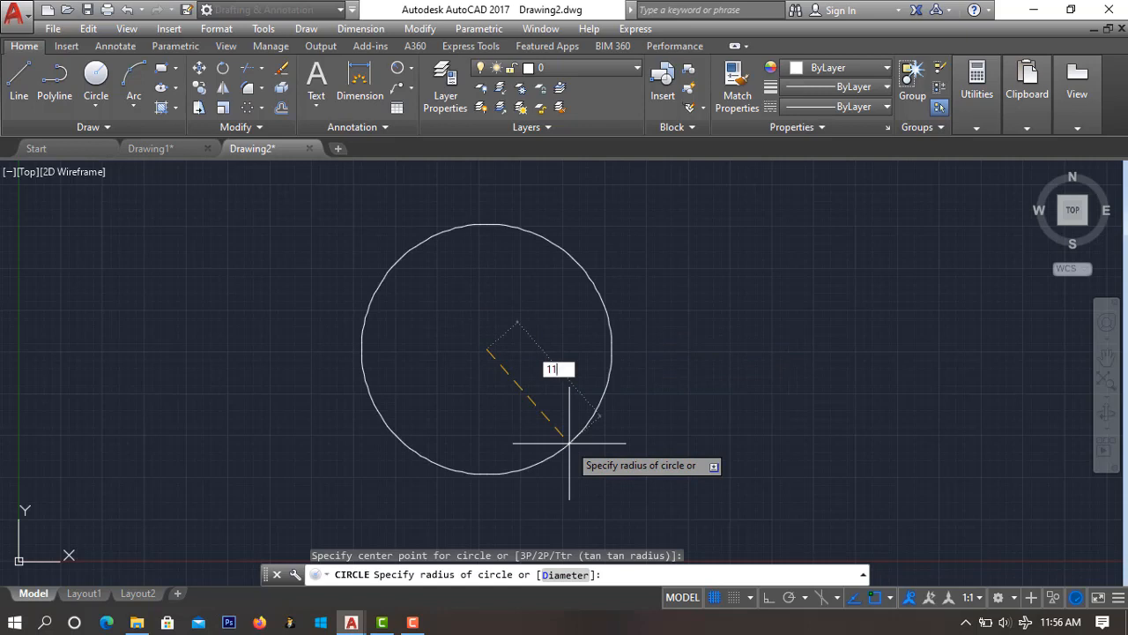
pyautogui.write('11')
pyautogui.press('Return')
# Draw a concentric circle with a radius of 14 around the first circle's centre
pyautogui.scroll(-3, 652, 397)
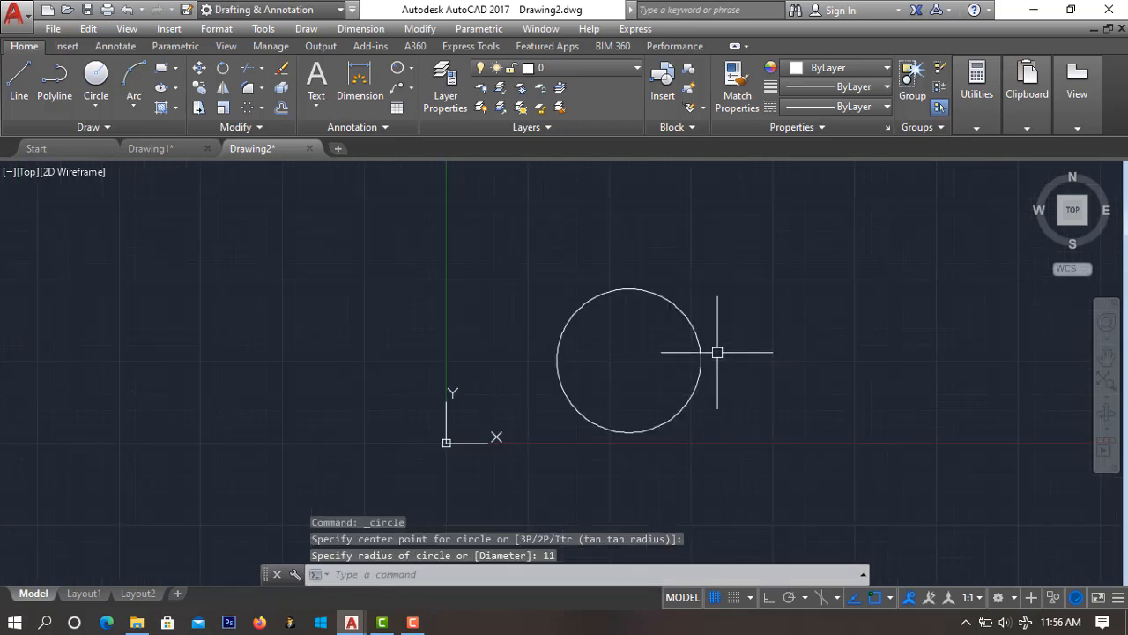
pyautogui.rightClick(799, 318)
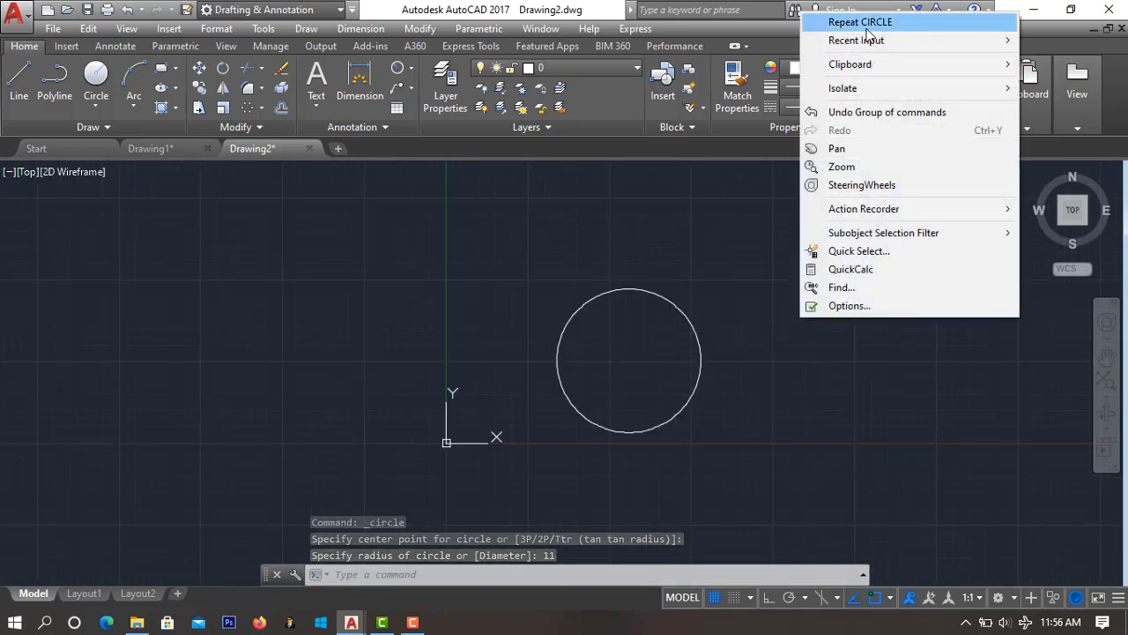
pyautogui.click(864, 23)
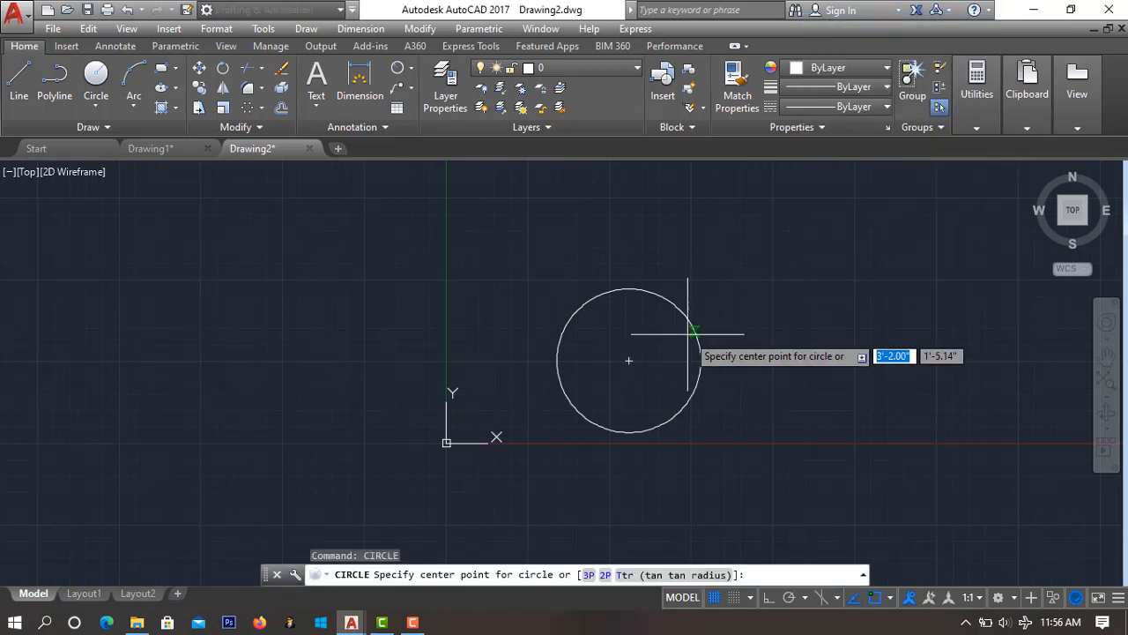
pyautogui.click(629, 361)
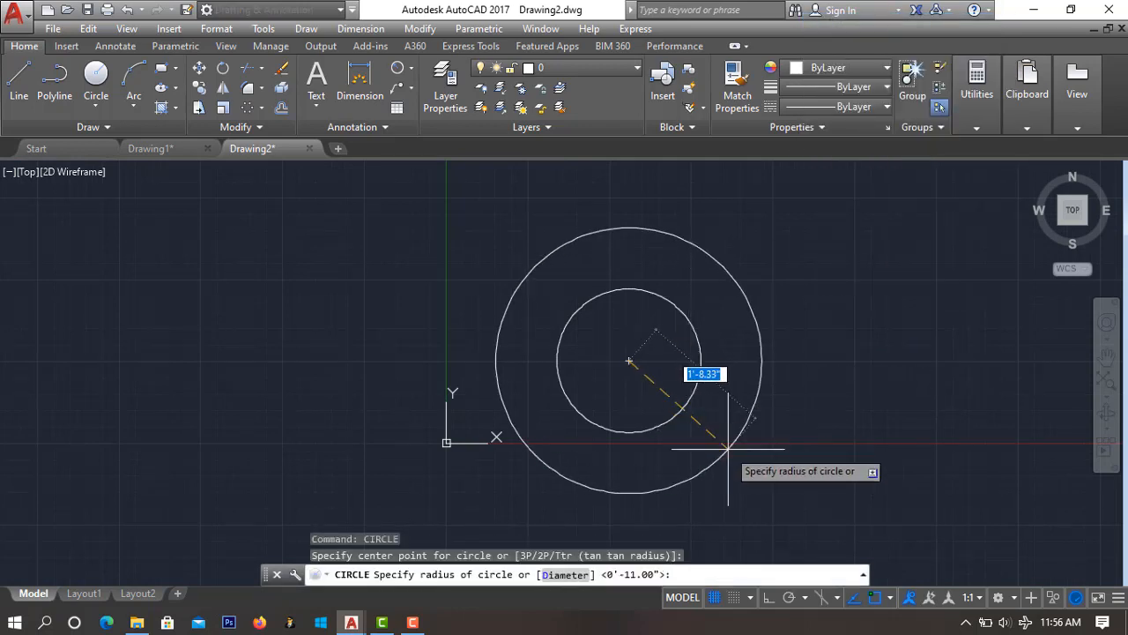
pyautogui.press('Return')
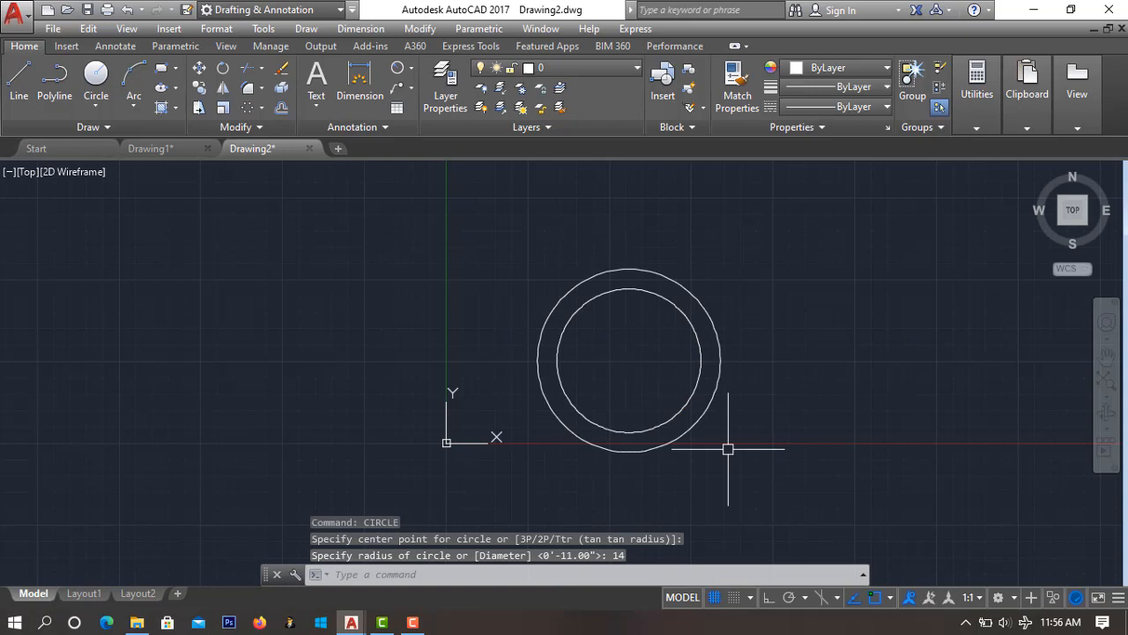
# Add a third concentric circle with a radius of 17.5 about the same centre
pyautogui.rightClick(754, 365)
pyautogui.click(816, 68)
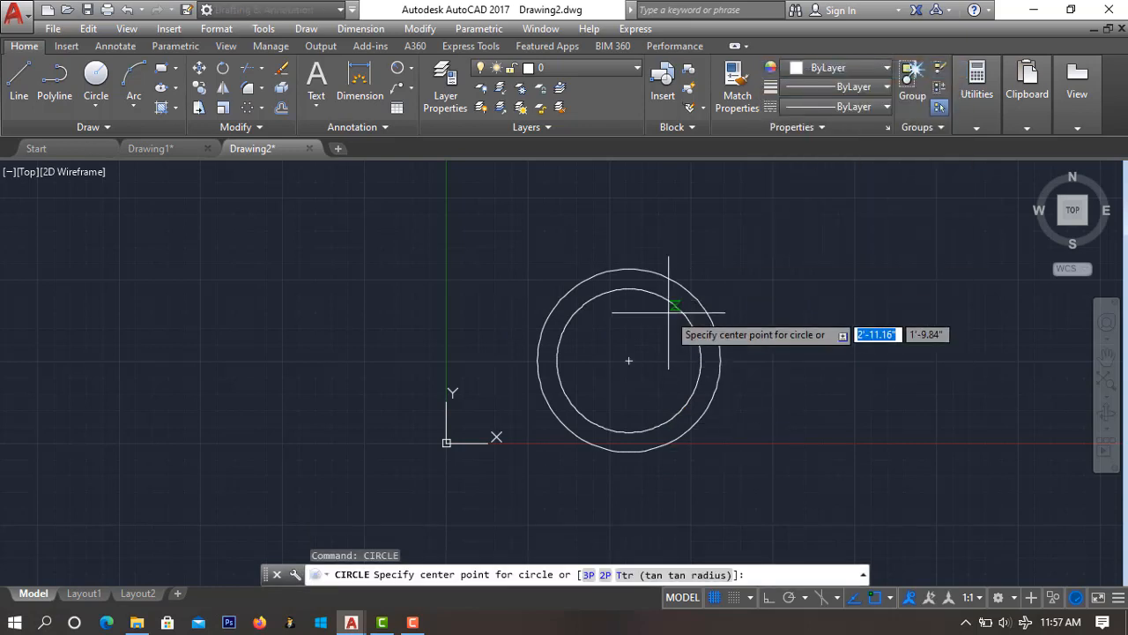
pyautogui.click(626, 361)
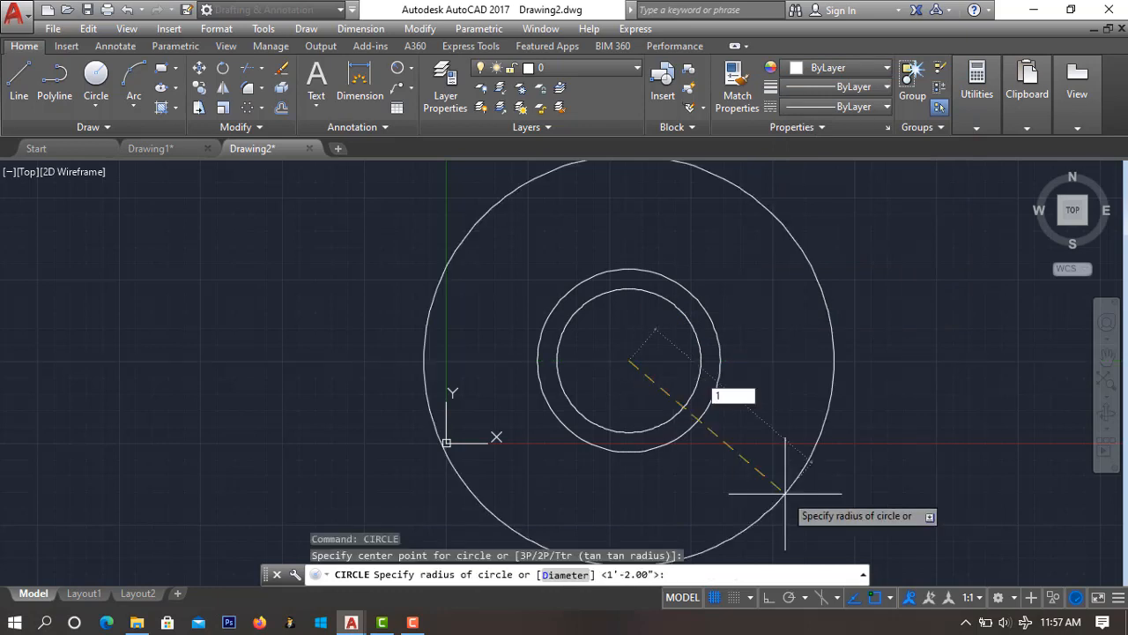
pyautogui.write('17.5')
pyautogui.press('Return')
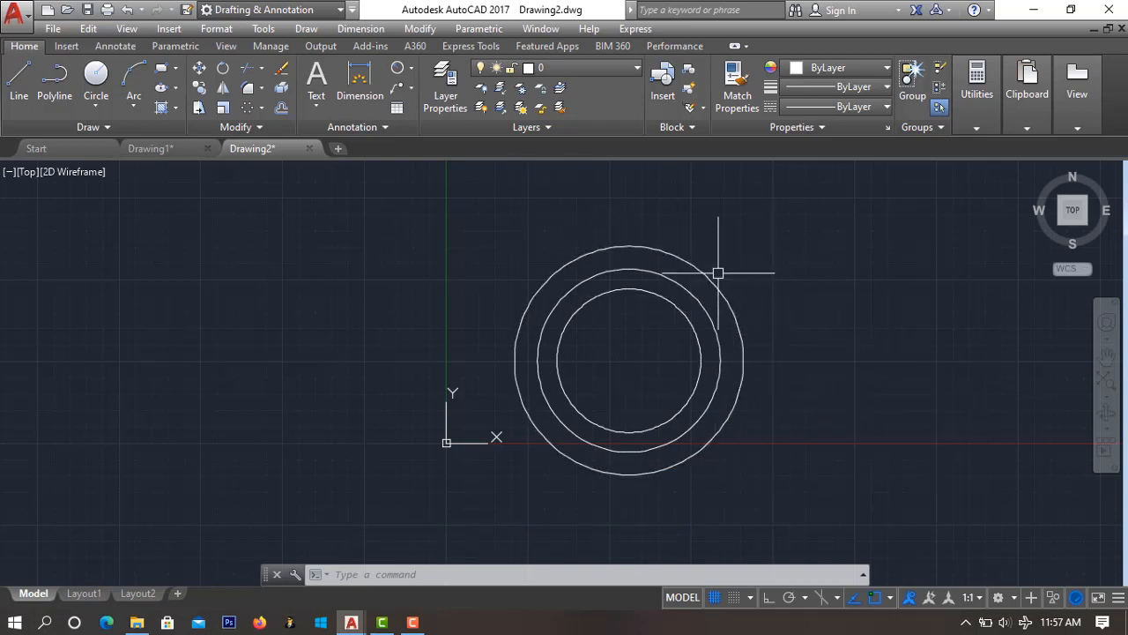
# Add a fourth concentric circle with a radius of 22.5 about the common centre
pyautogui.rightClick(787, 265)
pyautogui.click(853, 279)
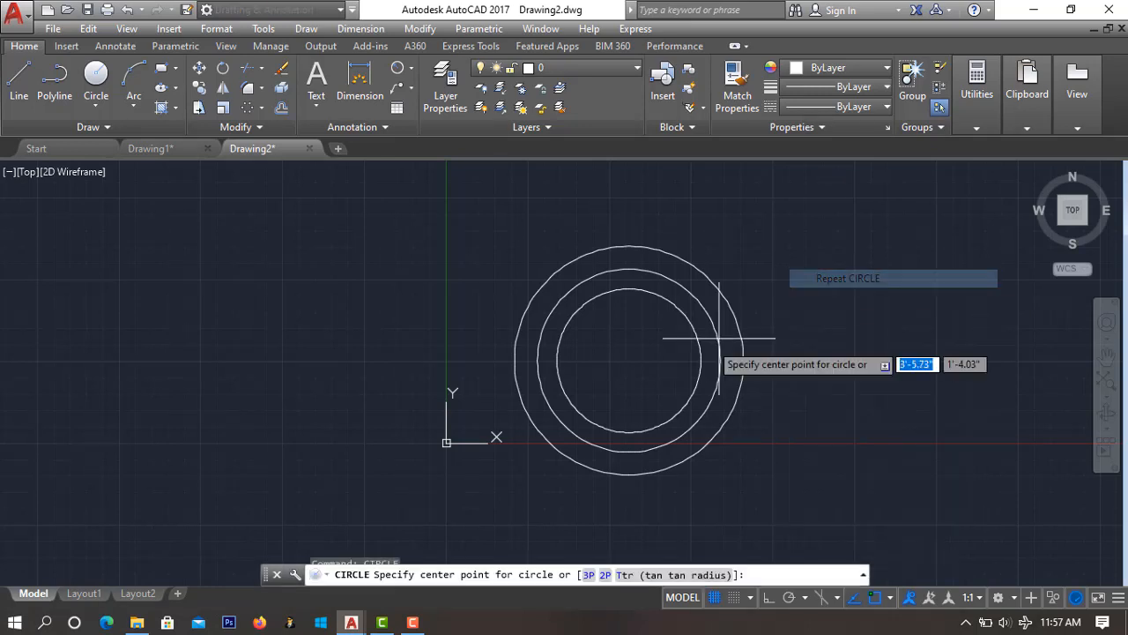
pyautogui.click(628, 361)
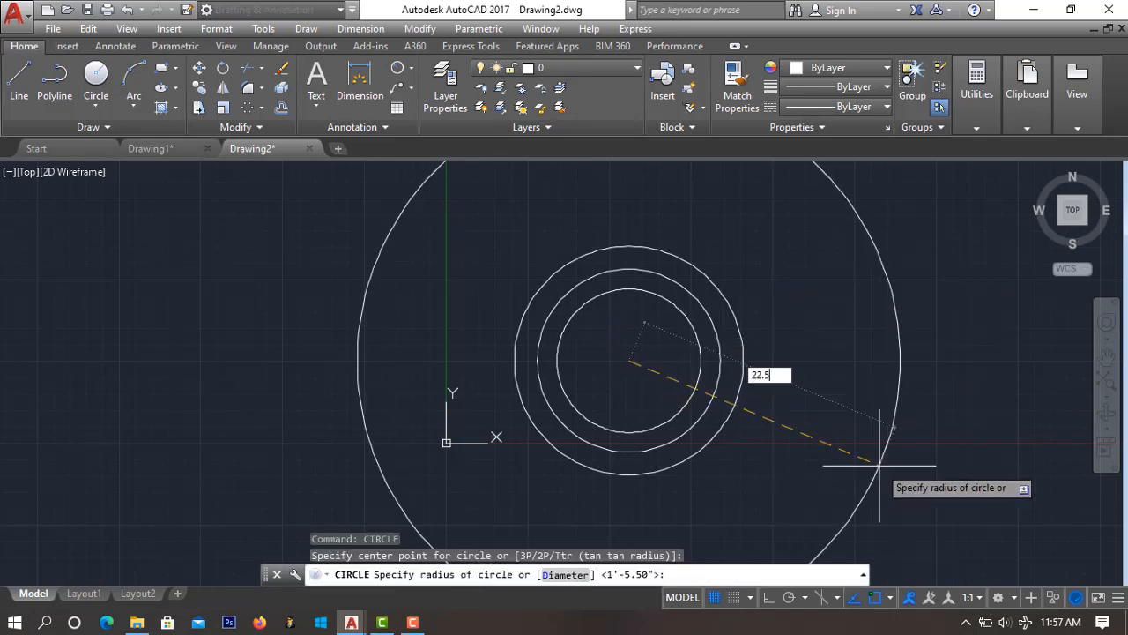
pyautogui.write('22.5')
pyautogui.press('Return')
# Add a fifth, outermost concentric circle with a radius of 26 about the common centre
pyautogui.rightClick(922, 460)
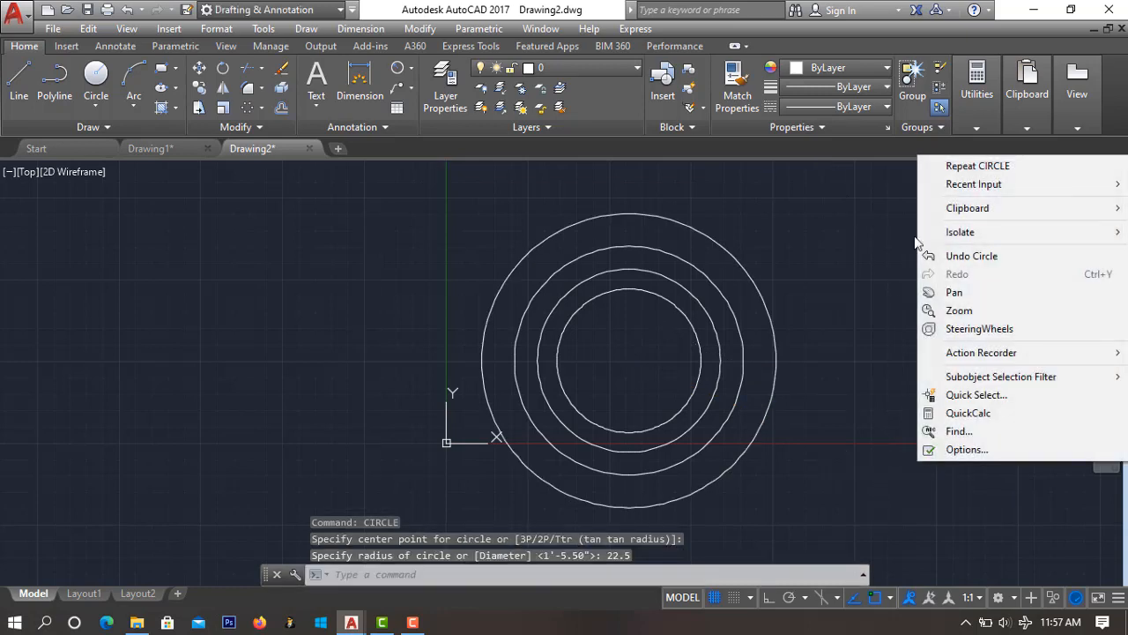
pyautogui.click(938, 175)
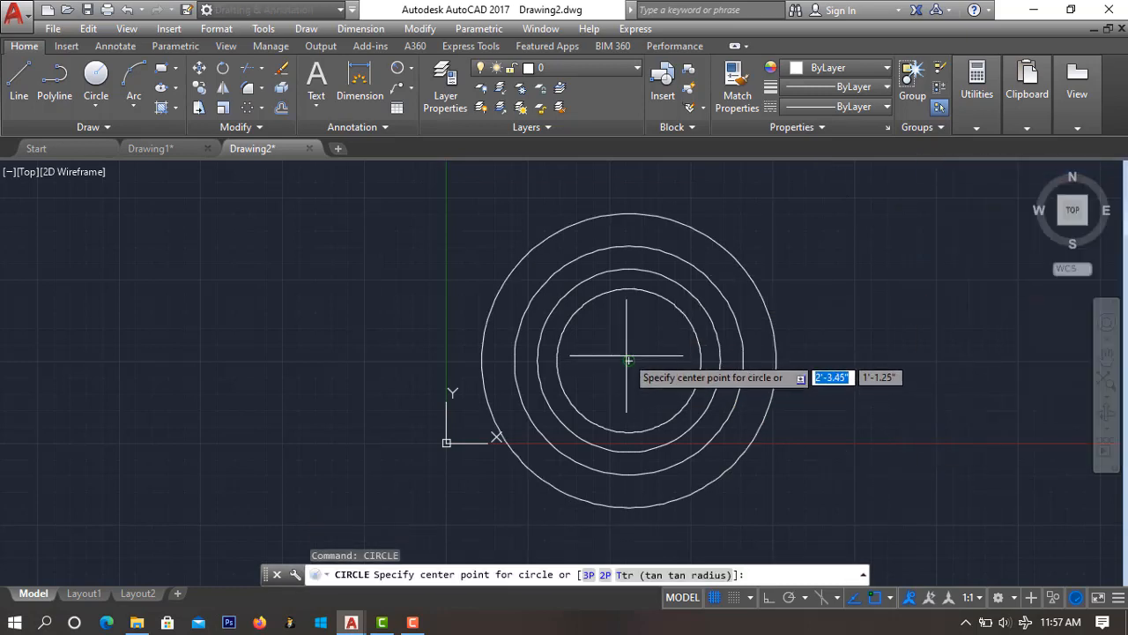
pyautogui.click(628, 361)
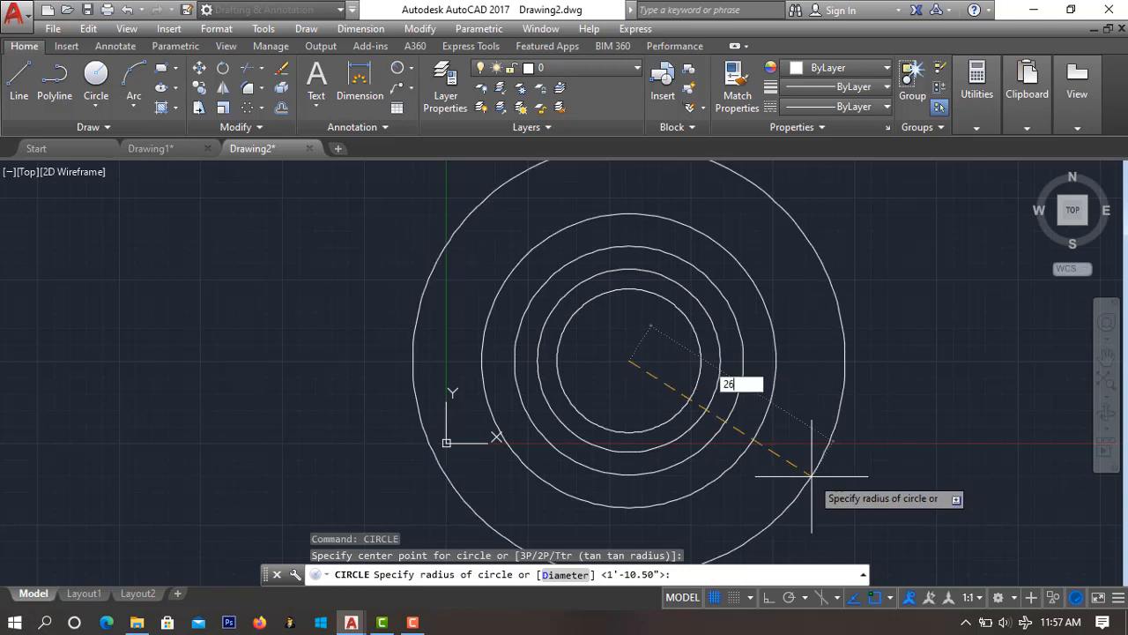
pyautogui.press('Return')
pyautogui.moveTo(852, 345); pyautogui.dragTo(678, 320, button='middle')
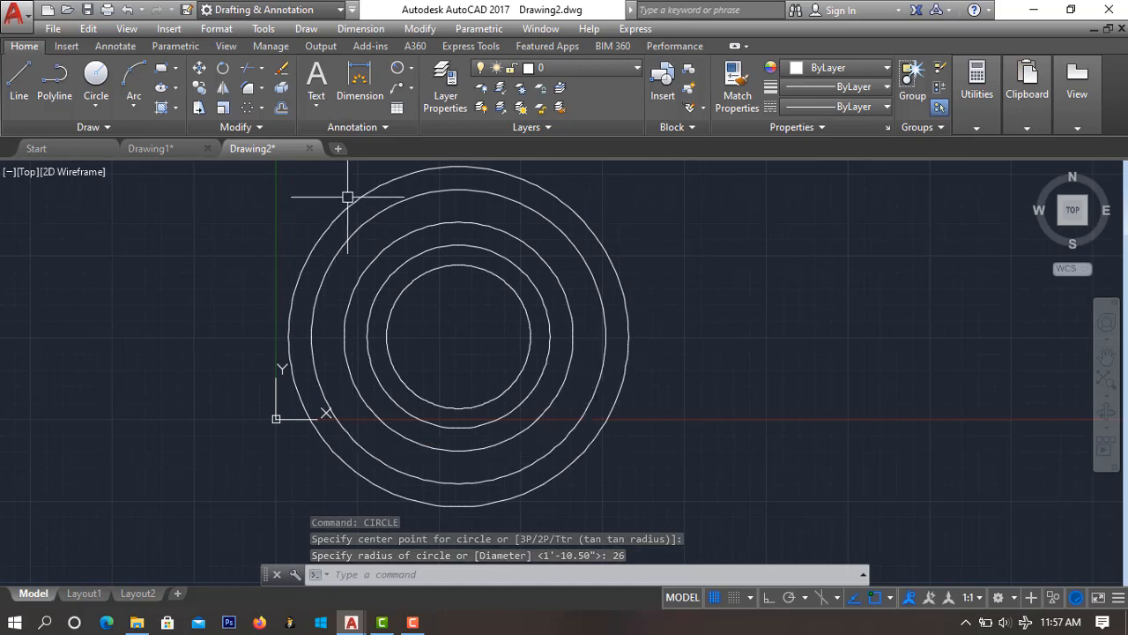
# Examine the finished flange in Drawing1 from the top view and return to Drawing2
pyautogui.click(172, 148)
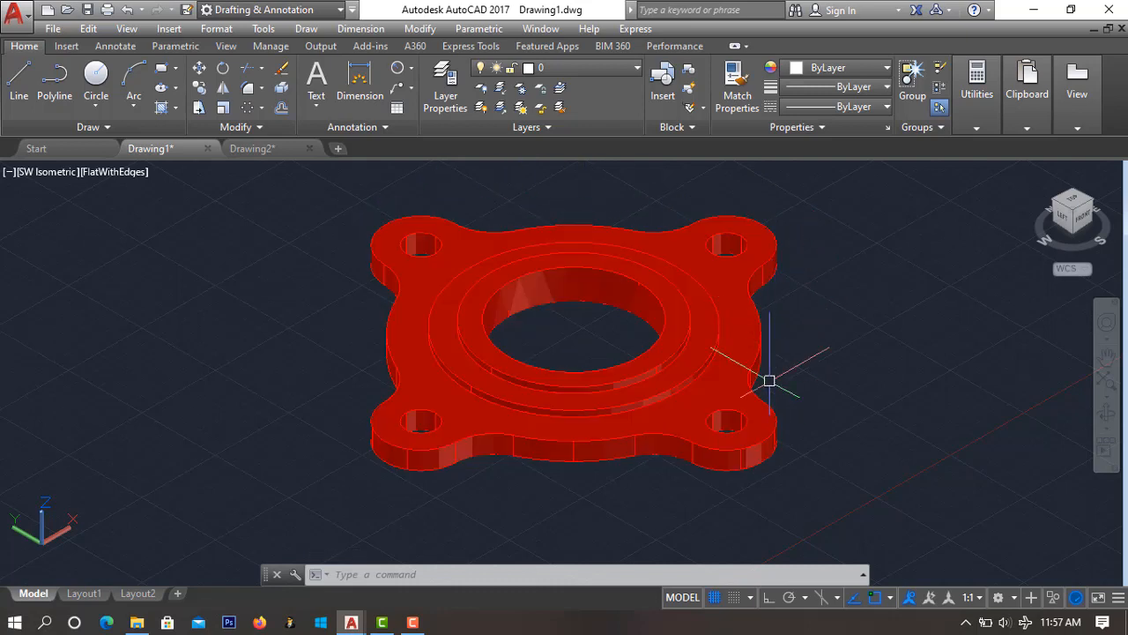
pyautogui.click(1074, 202)
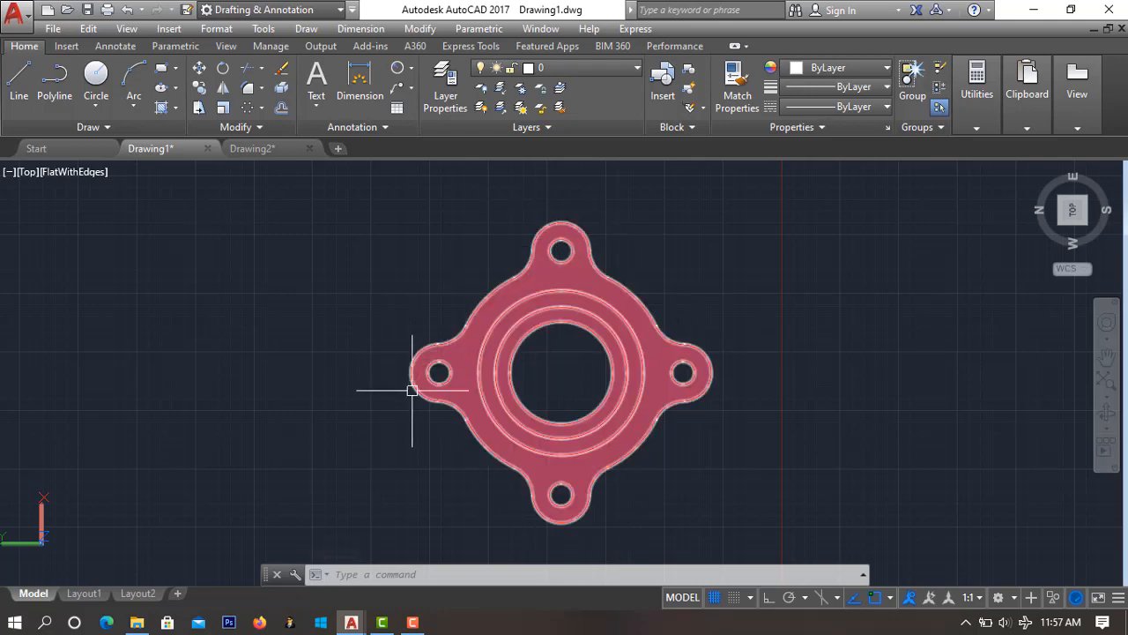
pyautogui.click(251, 149)
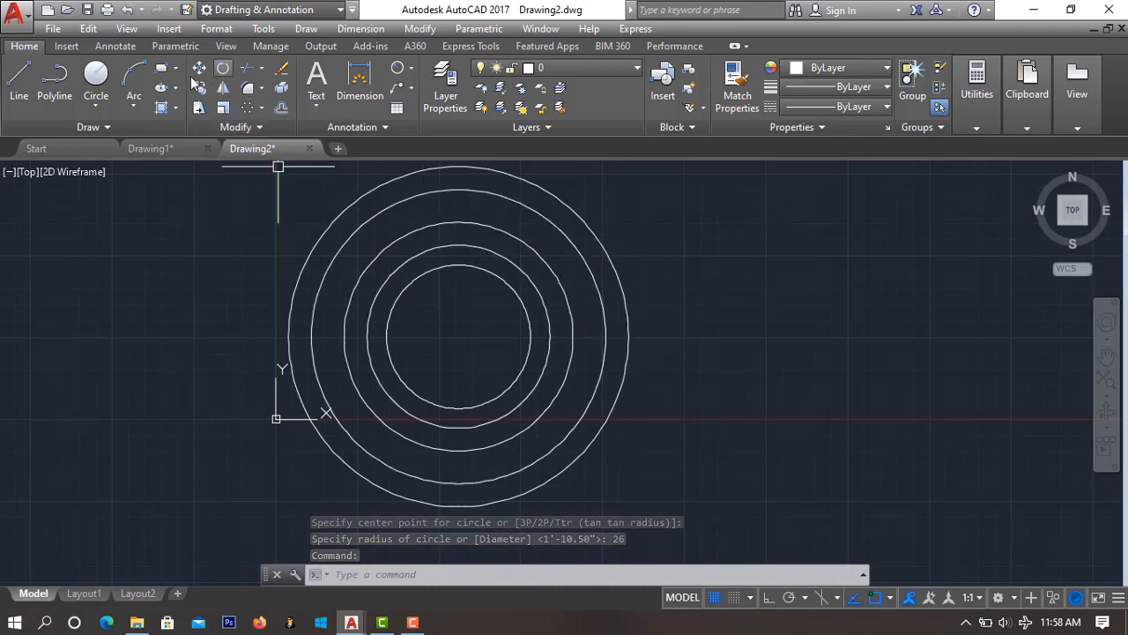
# Draw a circle with a radius of 6 centred on the right quadrant of the outermost circle
pyautogui.rightClick(685, 303)
pyautogui.click(757, 313)
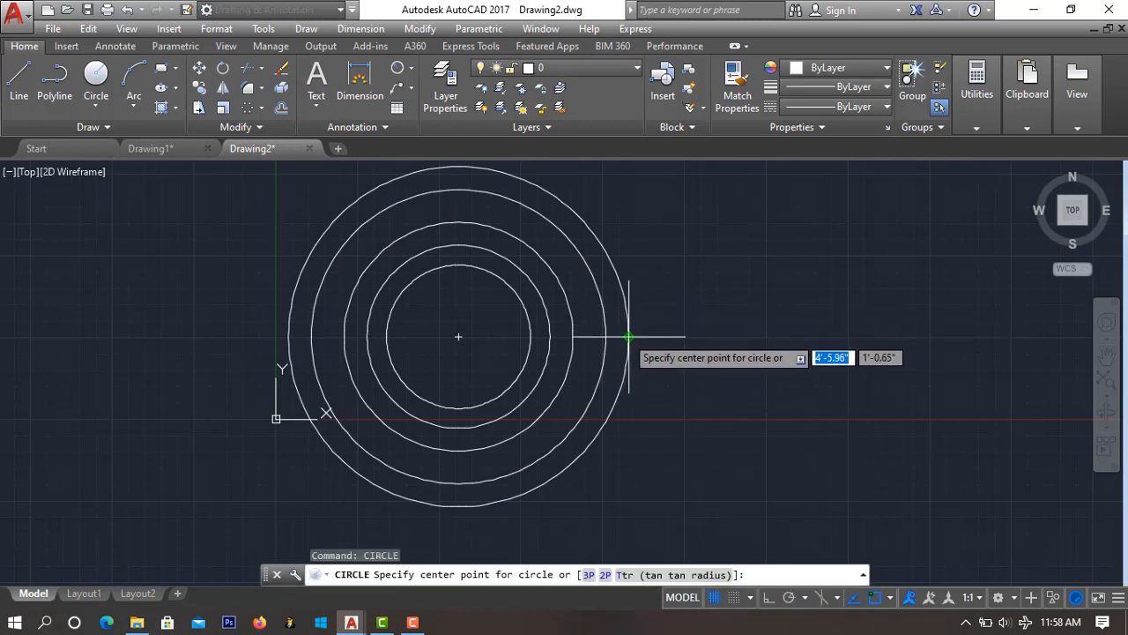
pyautogui.click(628, 337)
pyautogui.write('6')
pyautogui.press('Return')
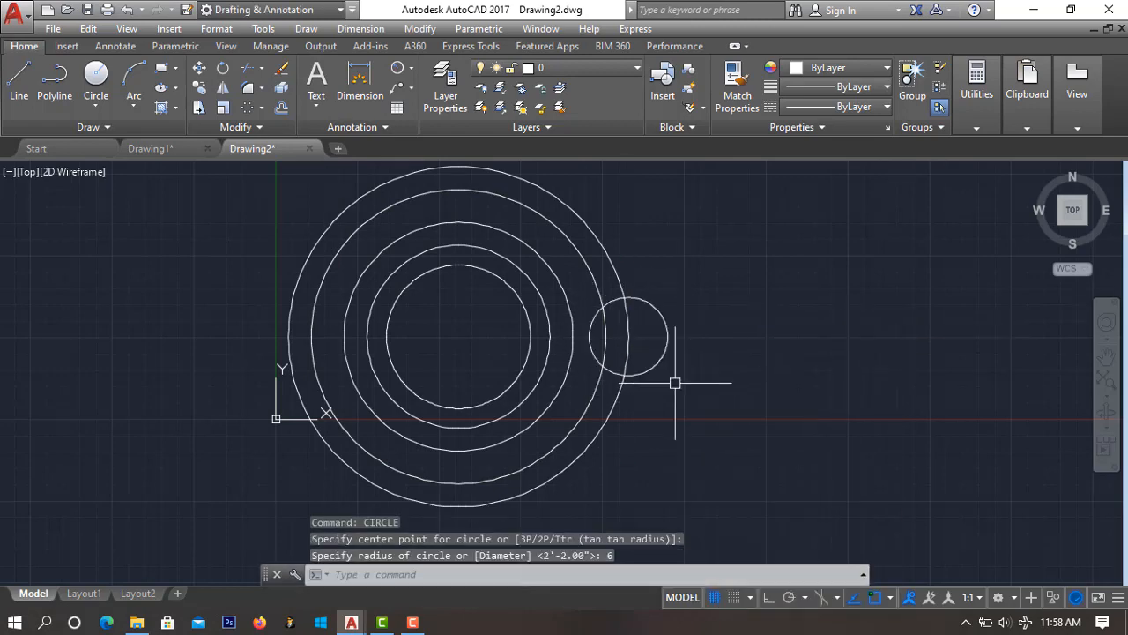
# Draw the bolt hole as a circle with a radius of 2.5, concentric with the radius 6 lug circle
pyautogui.rightClick(675, 383)
pyautogui.click(796, 90)
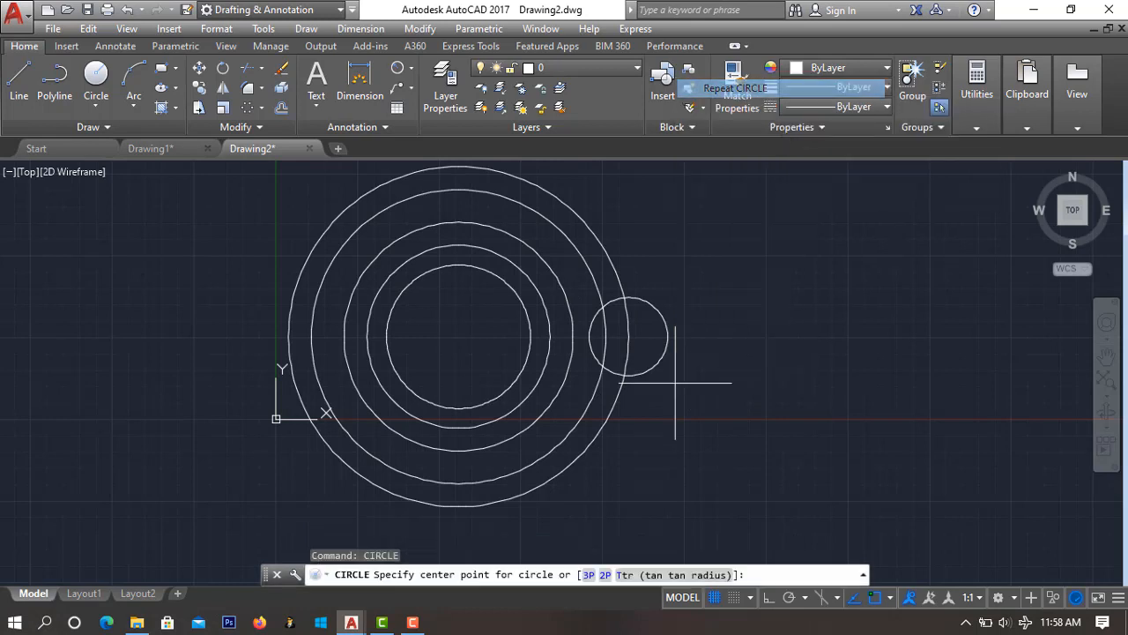
pyautogui.click(628, 337)
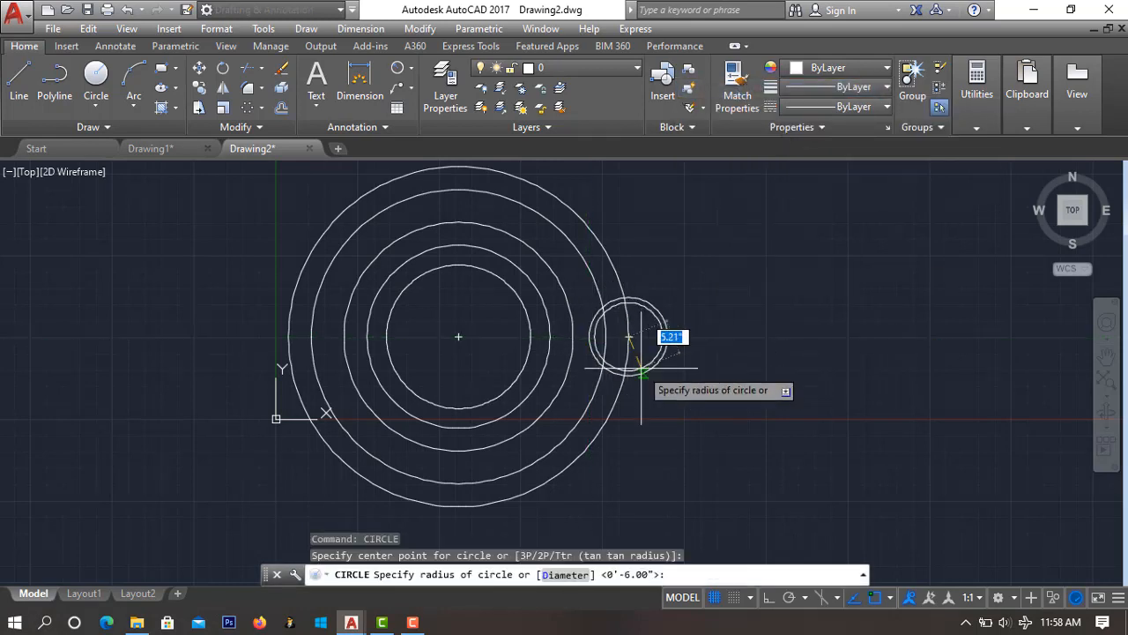
pyautogui.write('2.5')
pyautogui.press('Return')
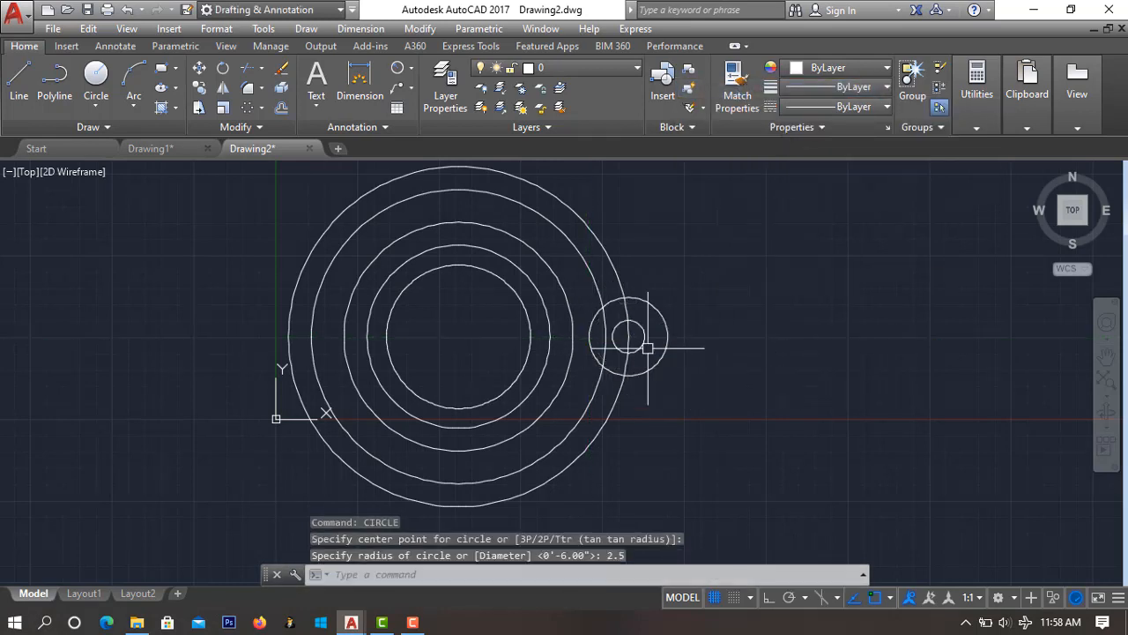
# Fillet the upper side of the lug circle to the radius 22.5 circle with a fillet radius of 7
pyautogui.scroll(4, 319, 357)
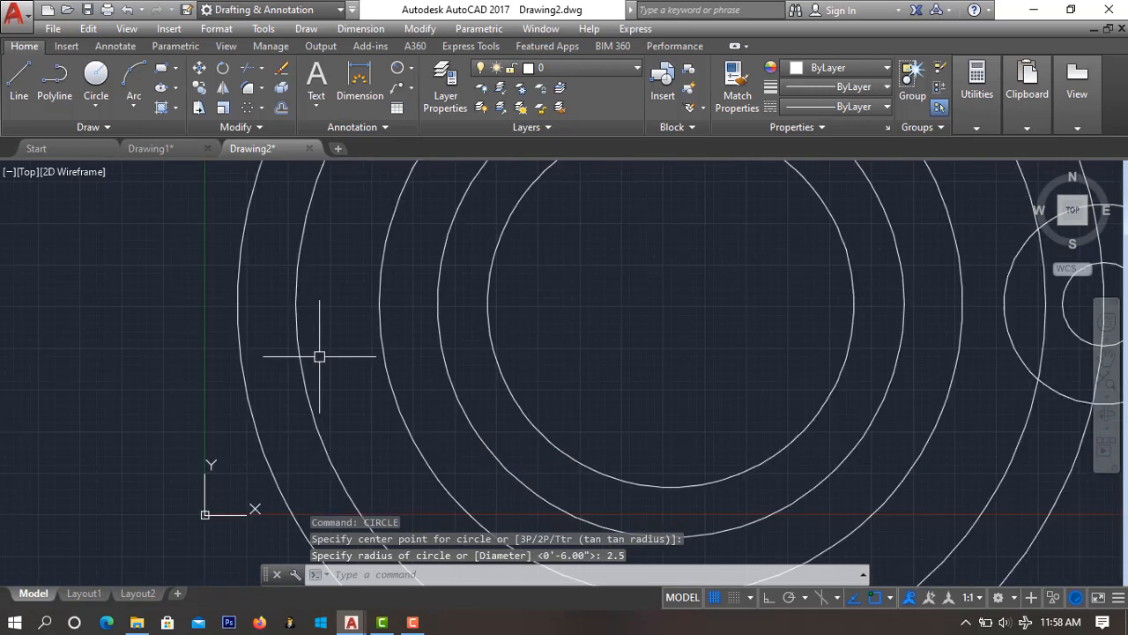
pyautogui.scroll(-5, 549, 403)
pyautogui.scroll(3, 629, 404)
pyautogui.scroll(-2, 630, 404)
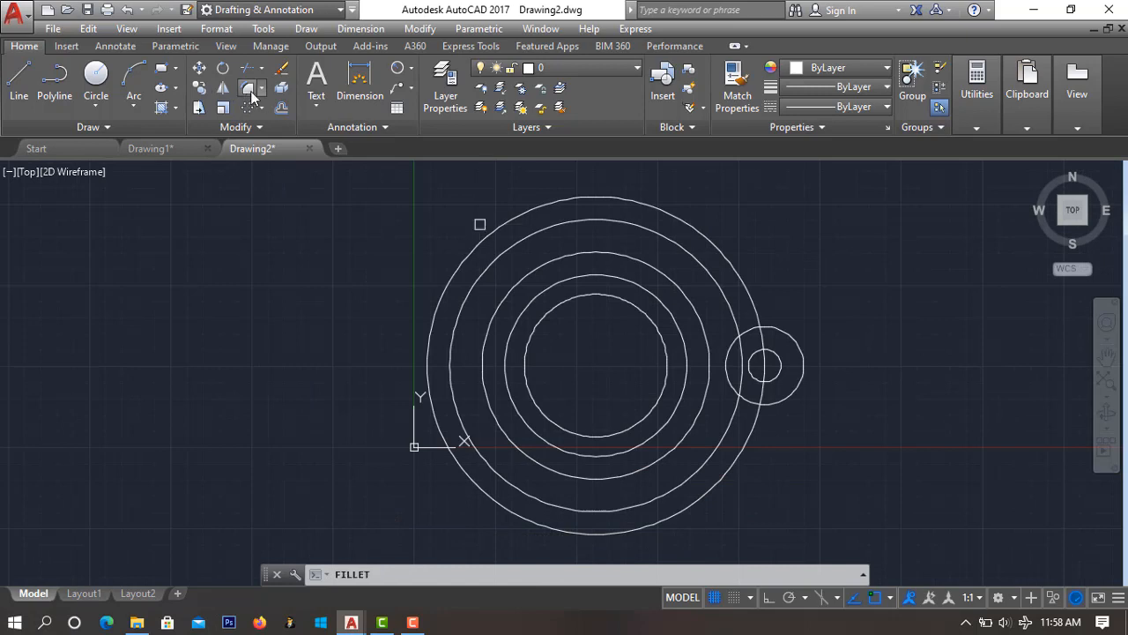
pyautogui.click(610, 573)
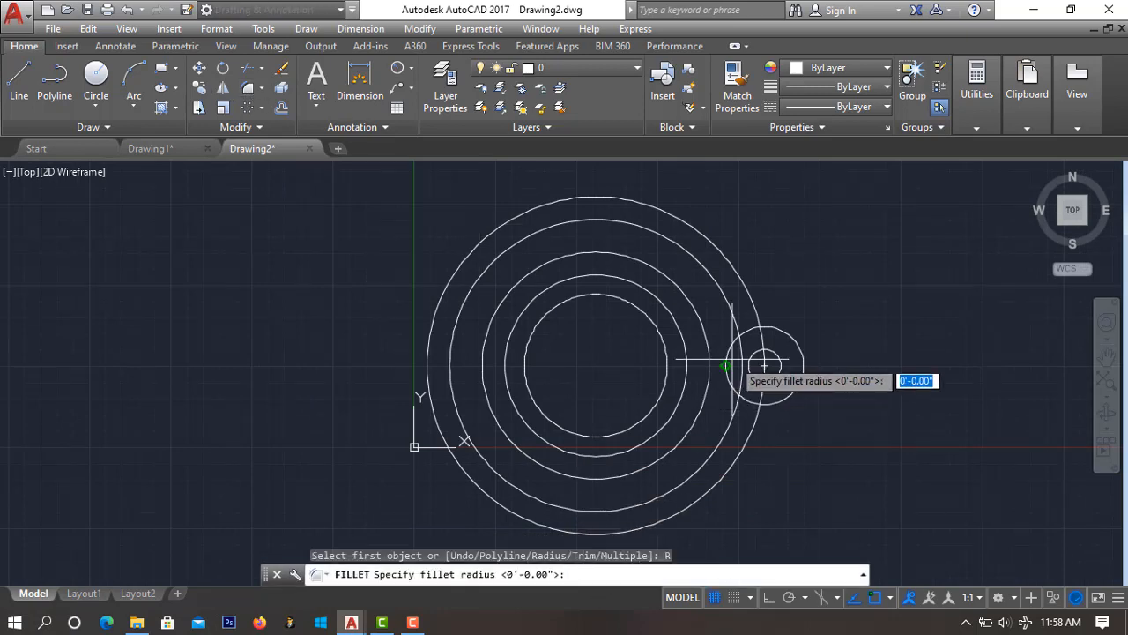
pyautogui.write('7')
pyautogui.press('Return')
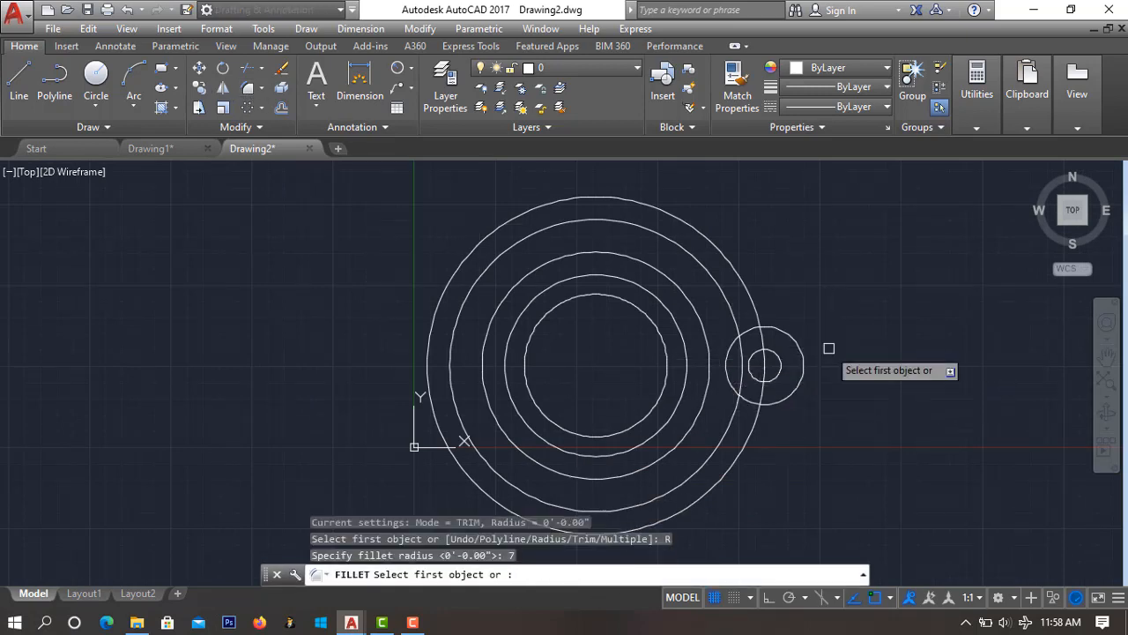
pyautogui.click(787, 332)
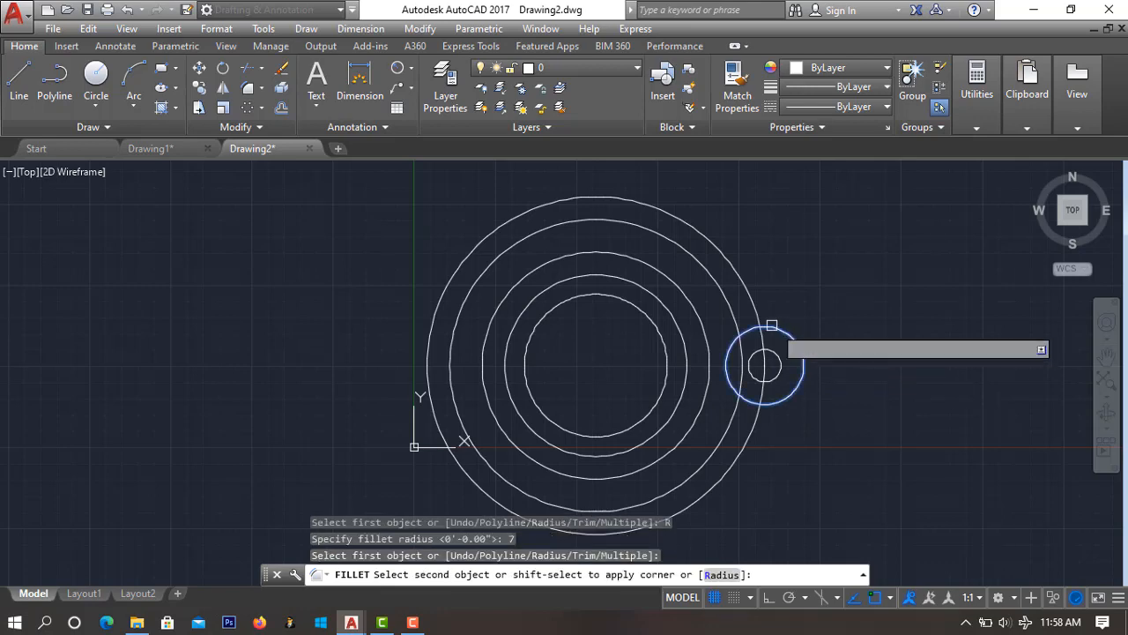
pyautogui.click(733, 317)
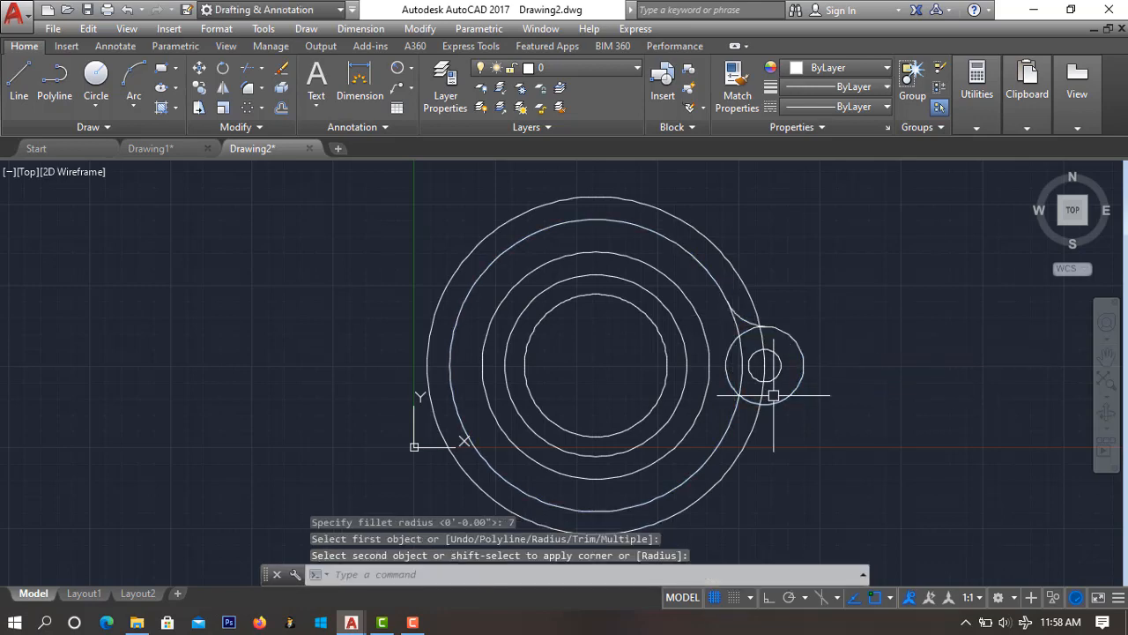
# Fillet the lower side of the lug circle to the radius 22.5 circle with the same radius of 7
pyautogui.rightClick(847, 379)
pyautogui.click(965, 82)
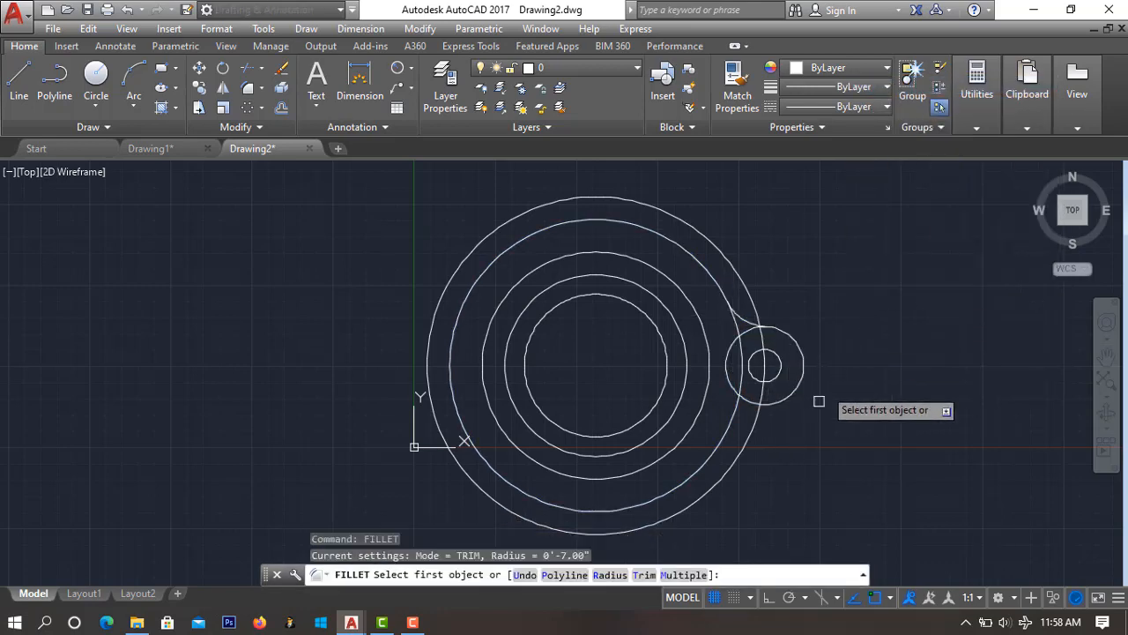
pyautogui.click(781, 398)
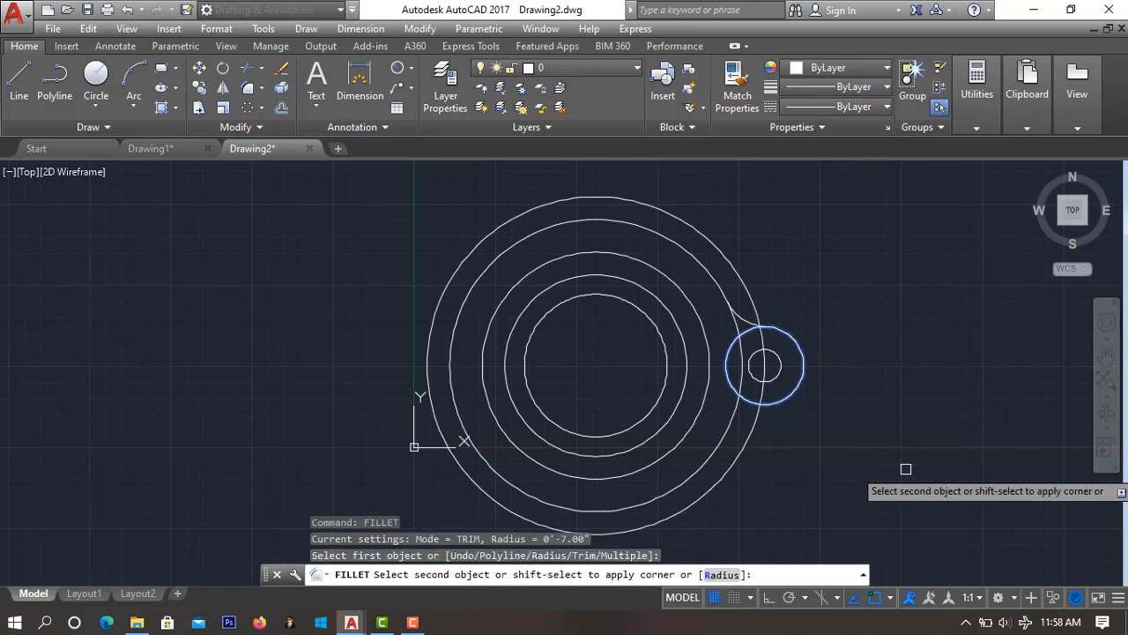
pyautogui.click(732, 422)
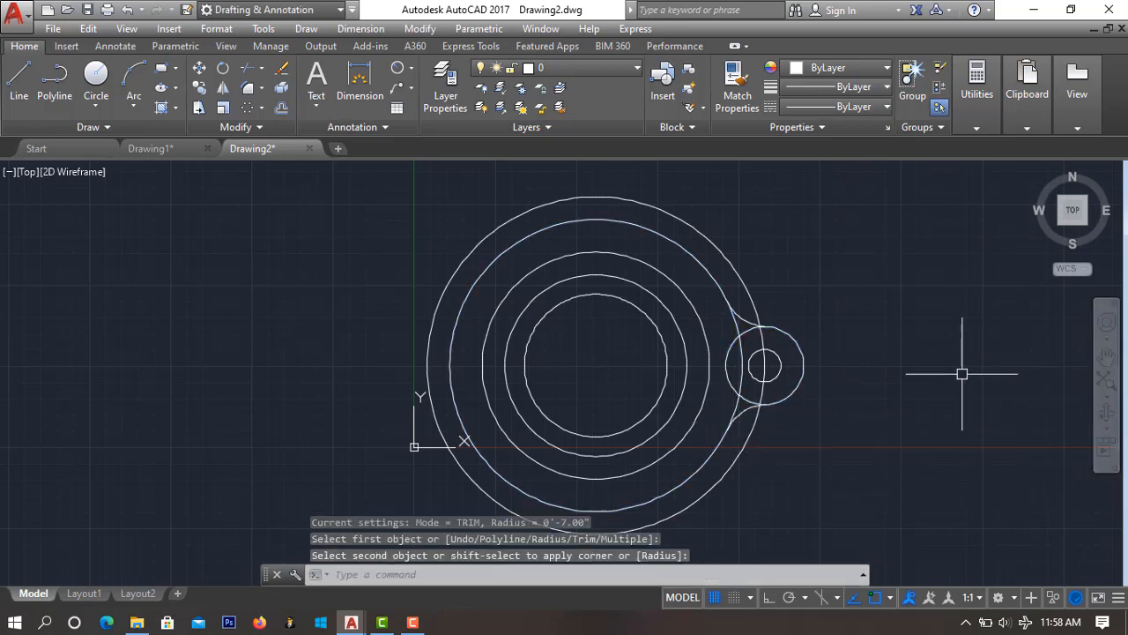
pyautogui.scroll(3, 882, 423)
pyautogui.scroll(-5, 837, 441)
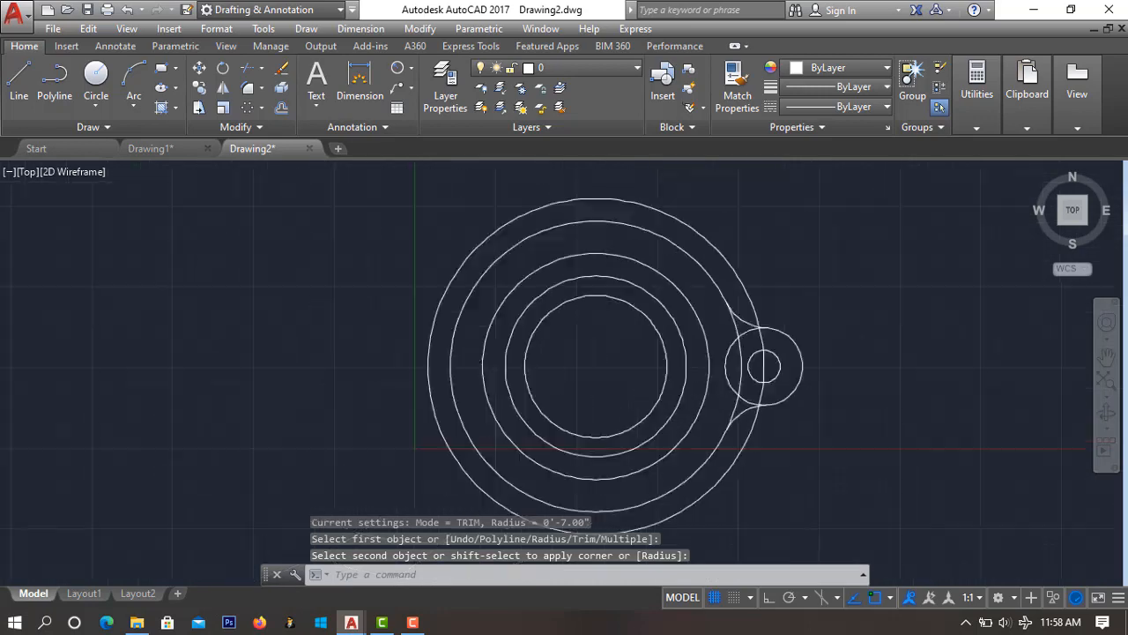
# Create a polar array of the lug circle, its bolt hole and both fillets around the flange centre with 4 items over 360 degrees
pyautogui.scroll(3, 738, 445)
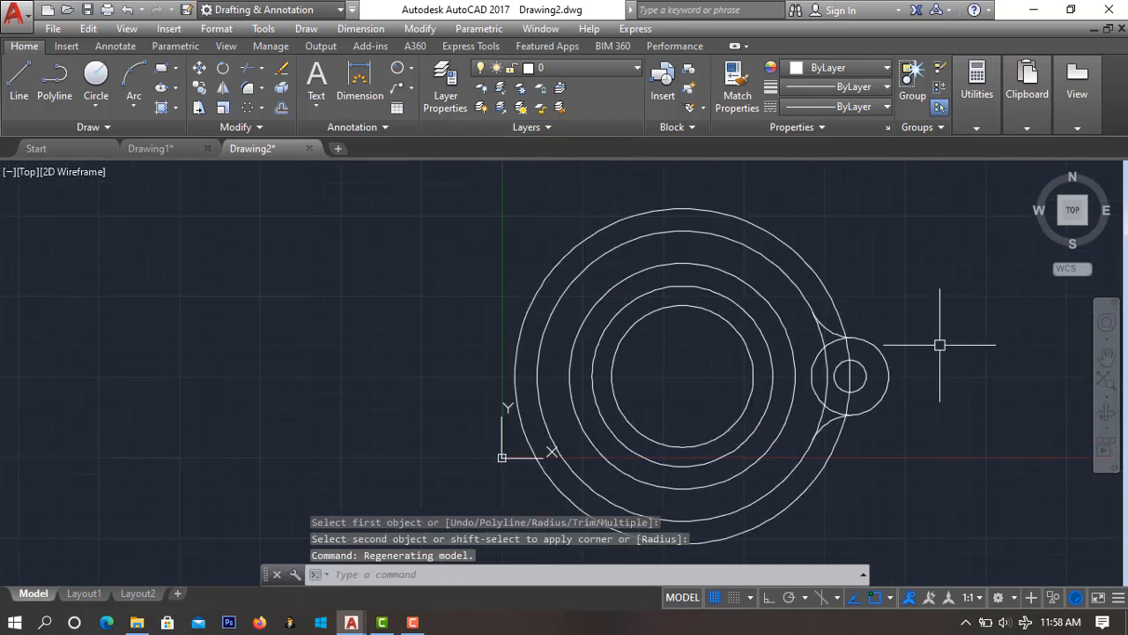
pyautogui.click(860, 364)
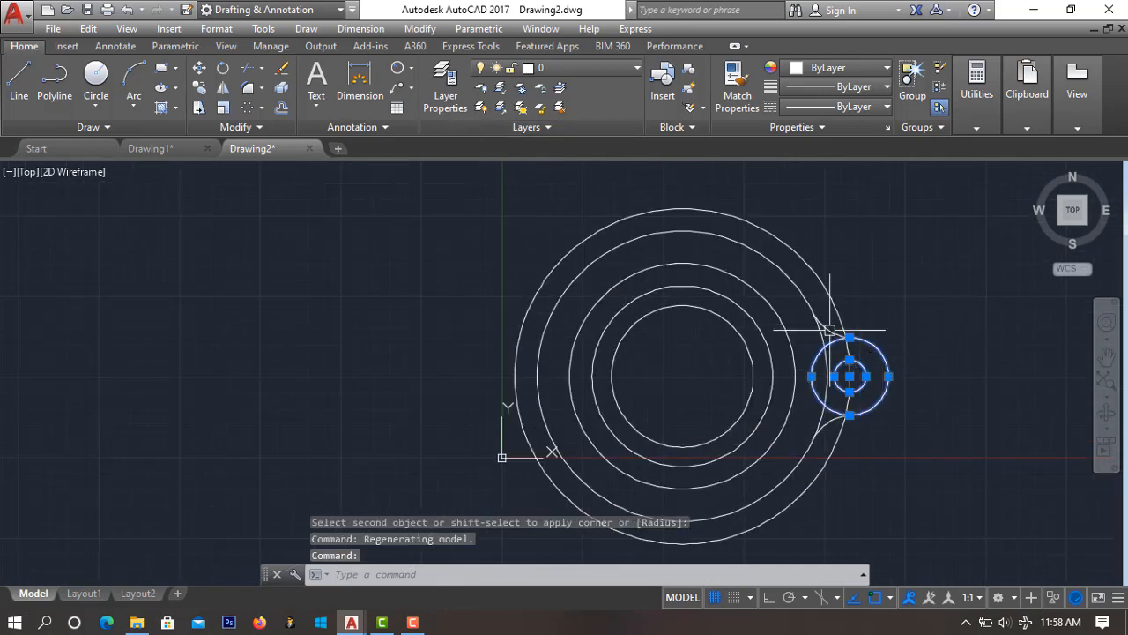
pyautogui.click(828, 330)
pyautogui.click(830, 425)
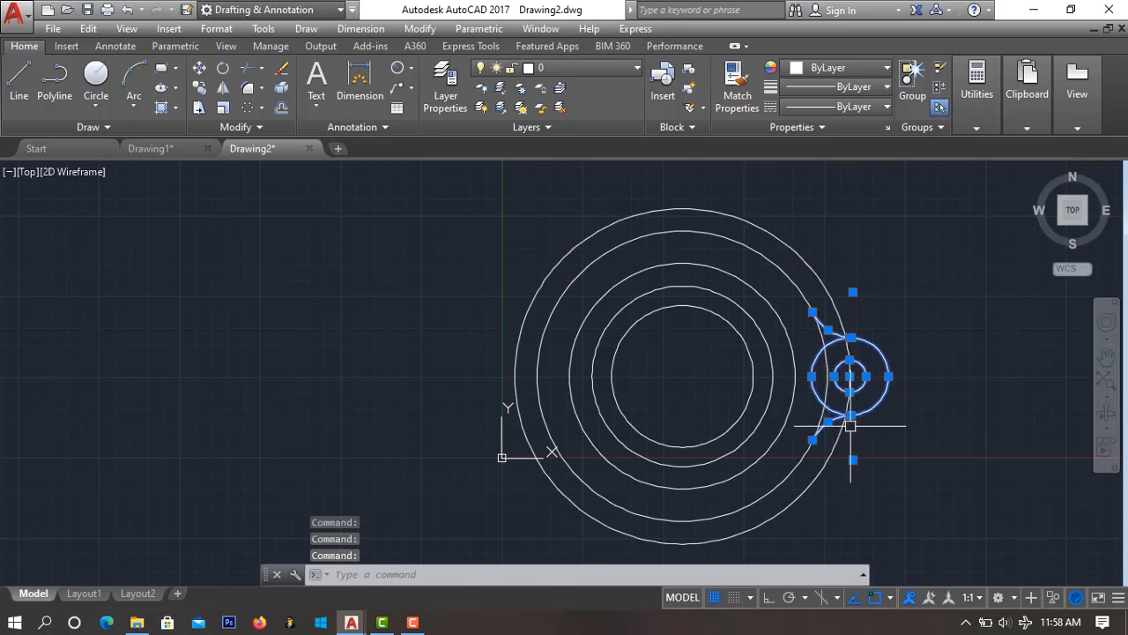
pyautogui.click(260, 109)
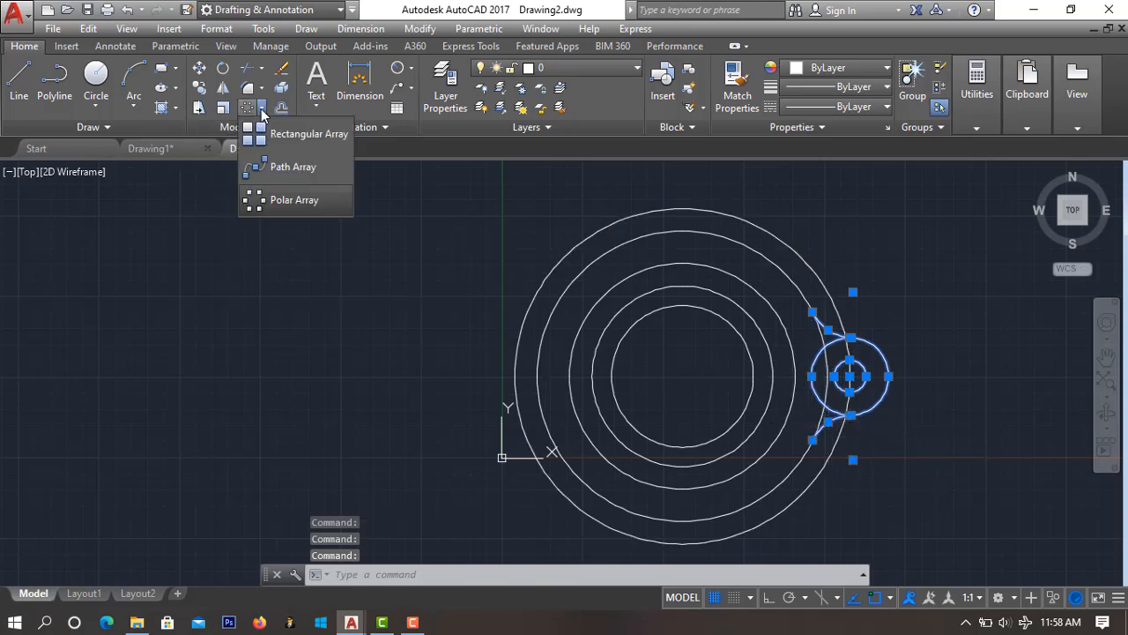
pyautogui.click(275, 202)
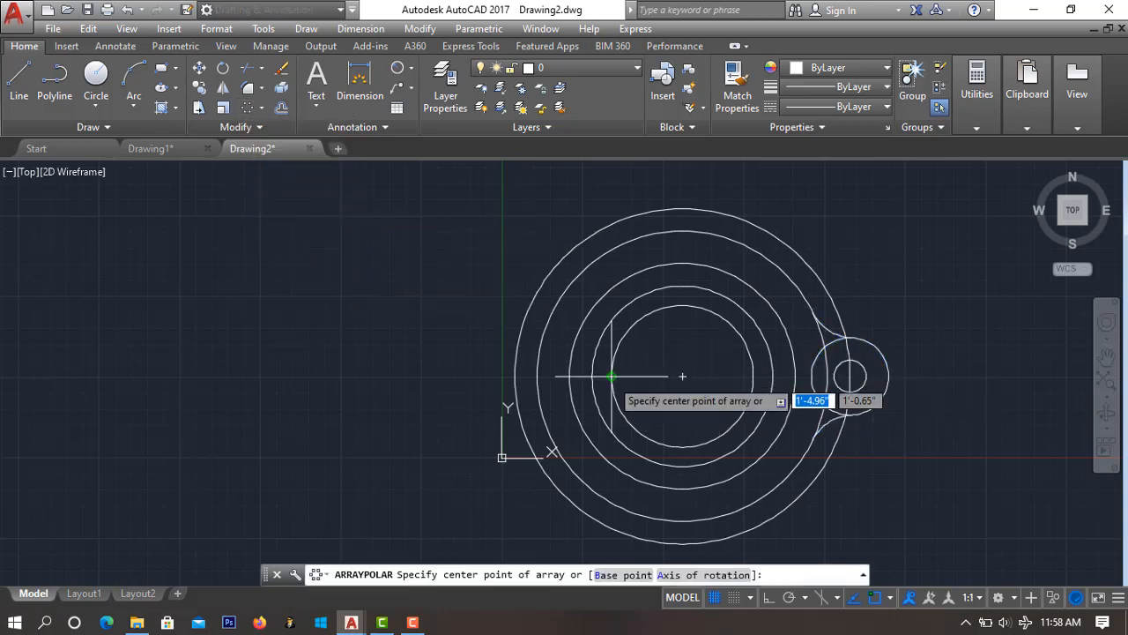
pyautogui.click(682, 376)
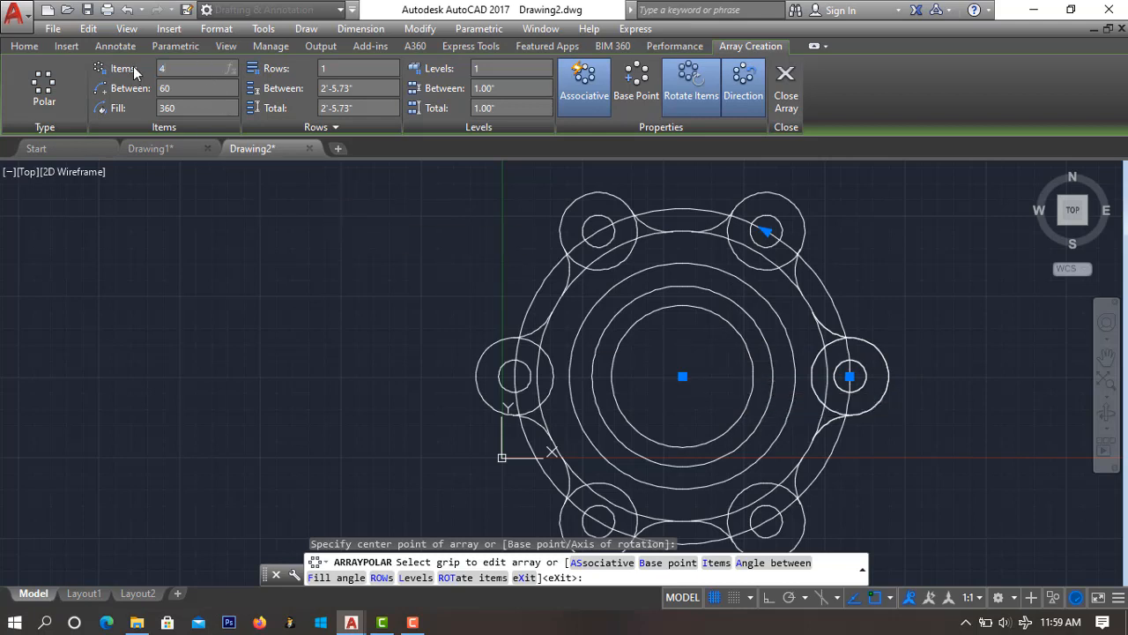
pyautogui.click(779, 99)
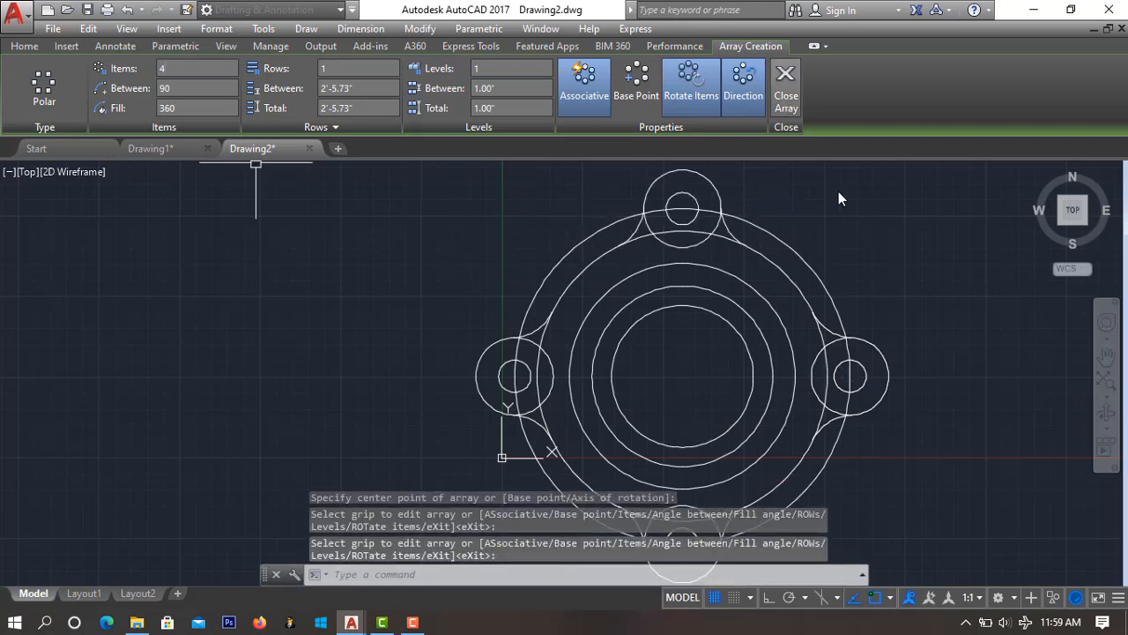
# Delete the outermost circle that passes through the centres of the four bolt holes
pyautogui.scroll(2, 844, 409)
pyautogui.scroll(-4, 845, 410)
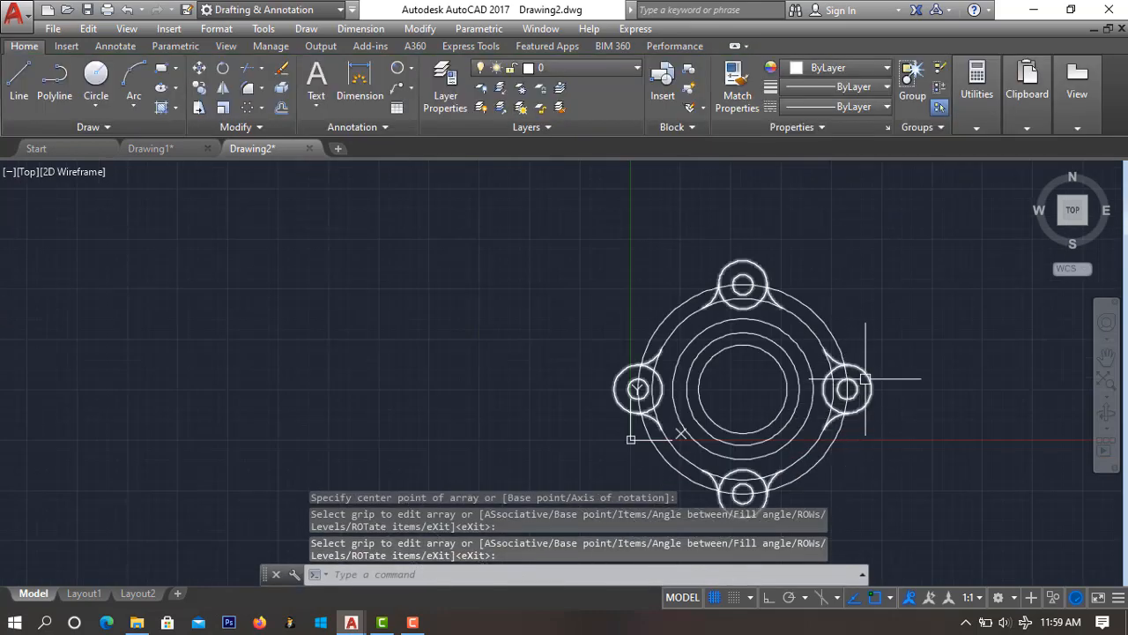
pyautogui.click(830, 326)
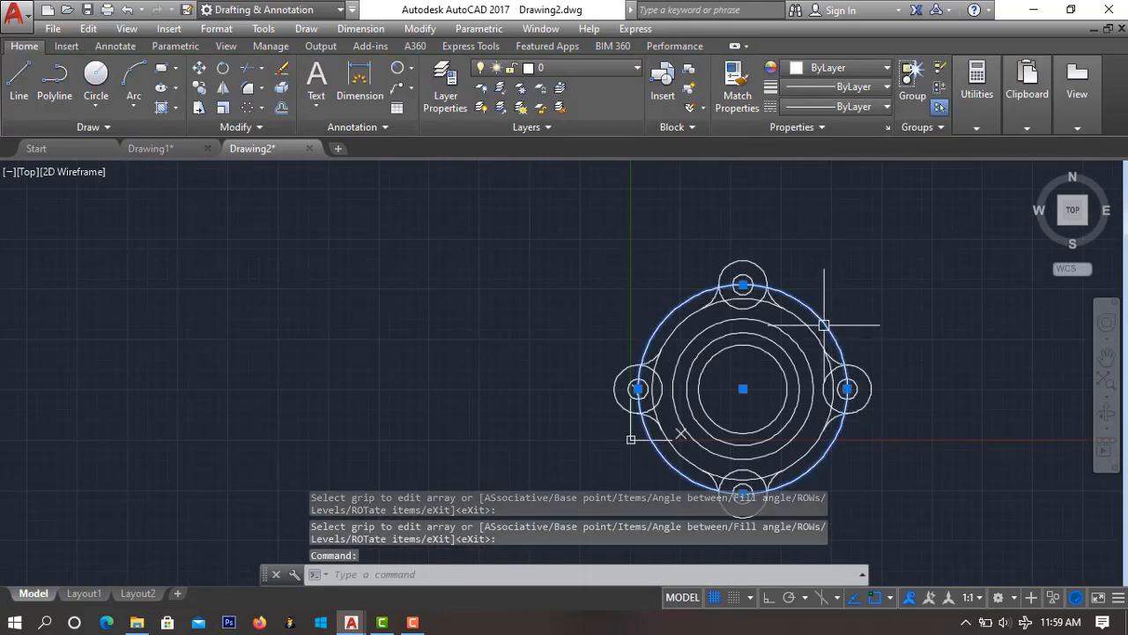
pyautogui.press('Delete')
# Explode the polar array of lugs into separate objects
pyautogui.scroll(2, 870, 437)
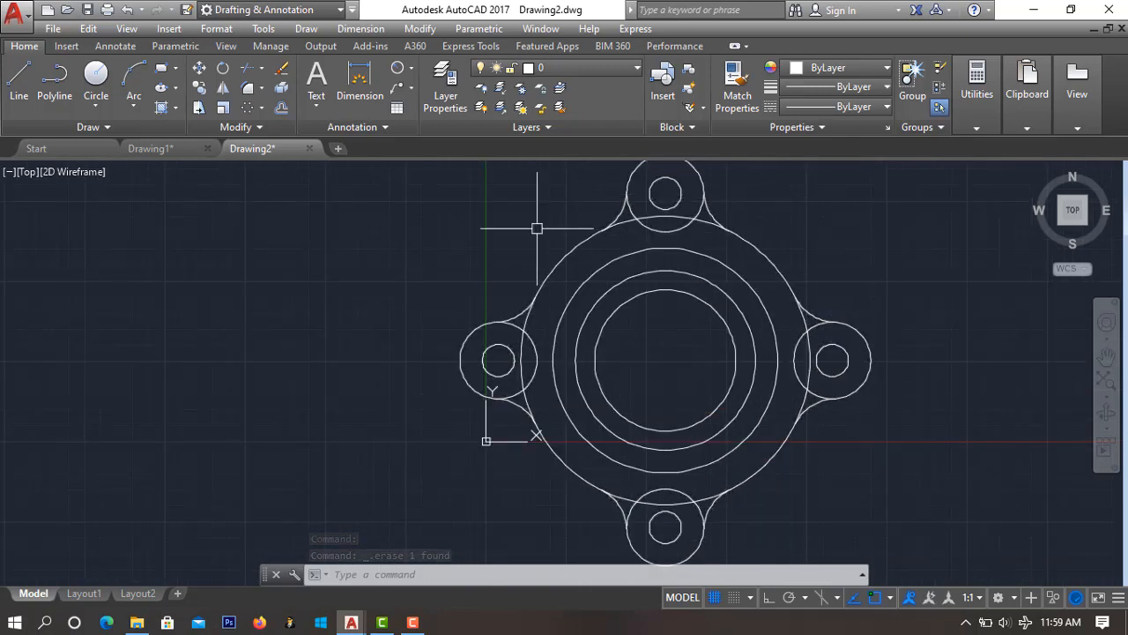
pyautogui.click(855, 390)
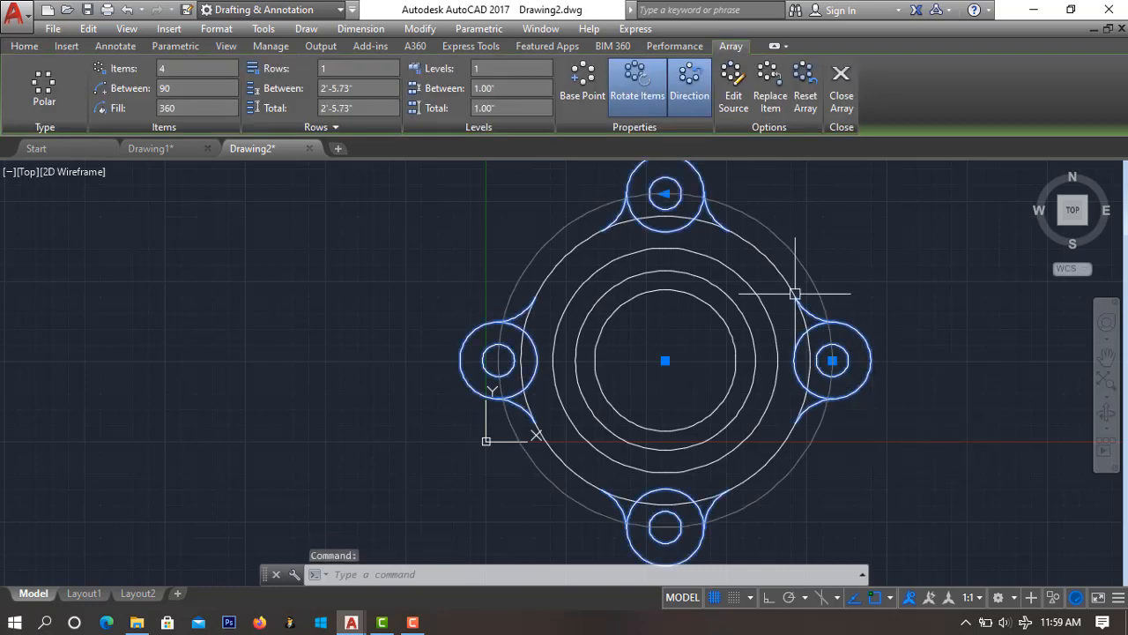
pyautogui.click(24, 47)
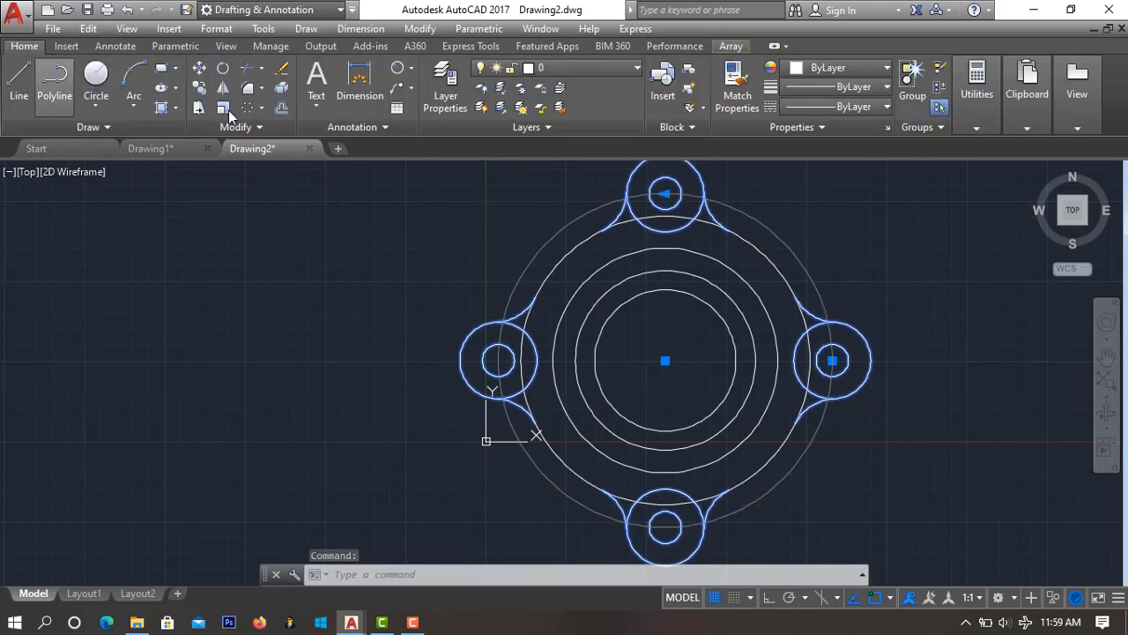
pyautogui.click(287, 92)
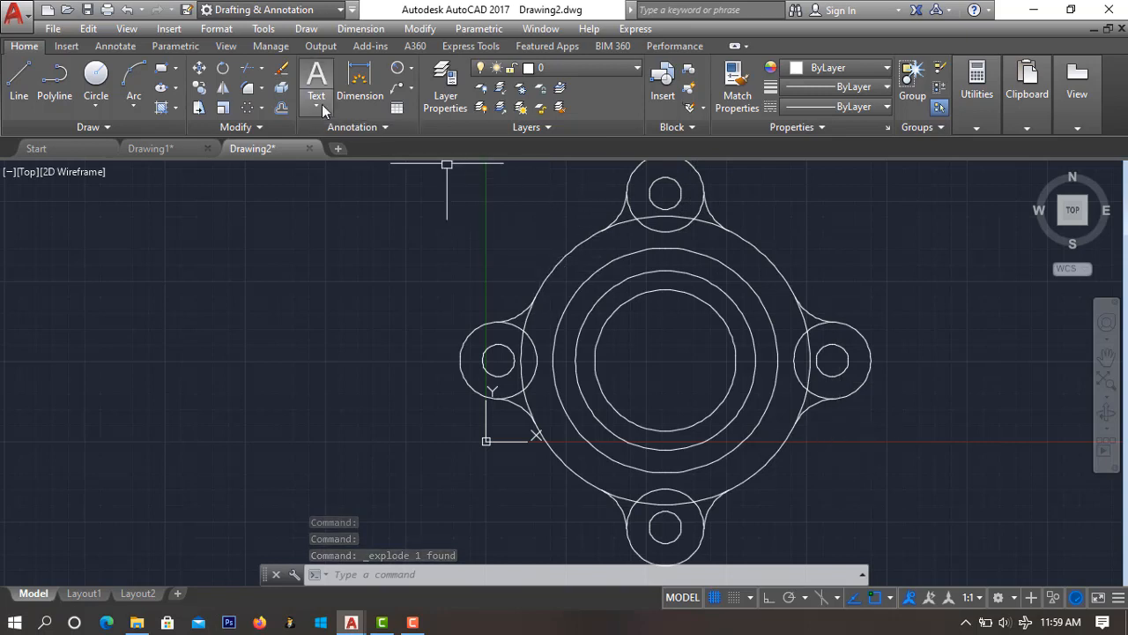
pyautogui.click(261, 68)
pyautogui.click(269, 97)
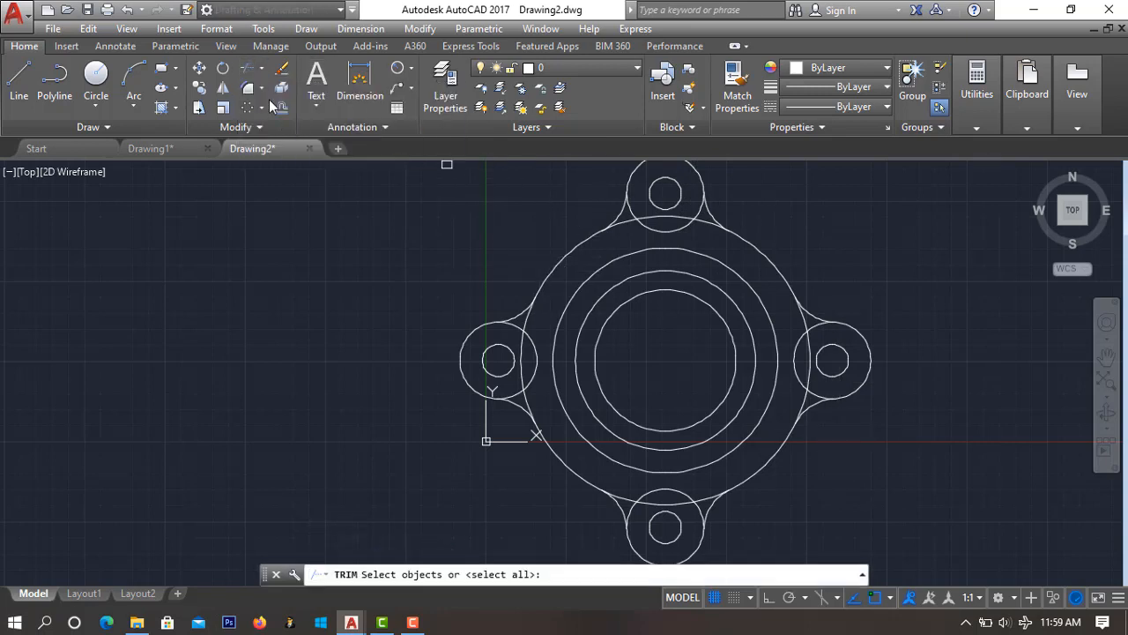
pyautogui.scroll(5, 837, 363)
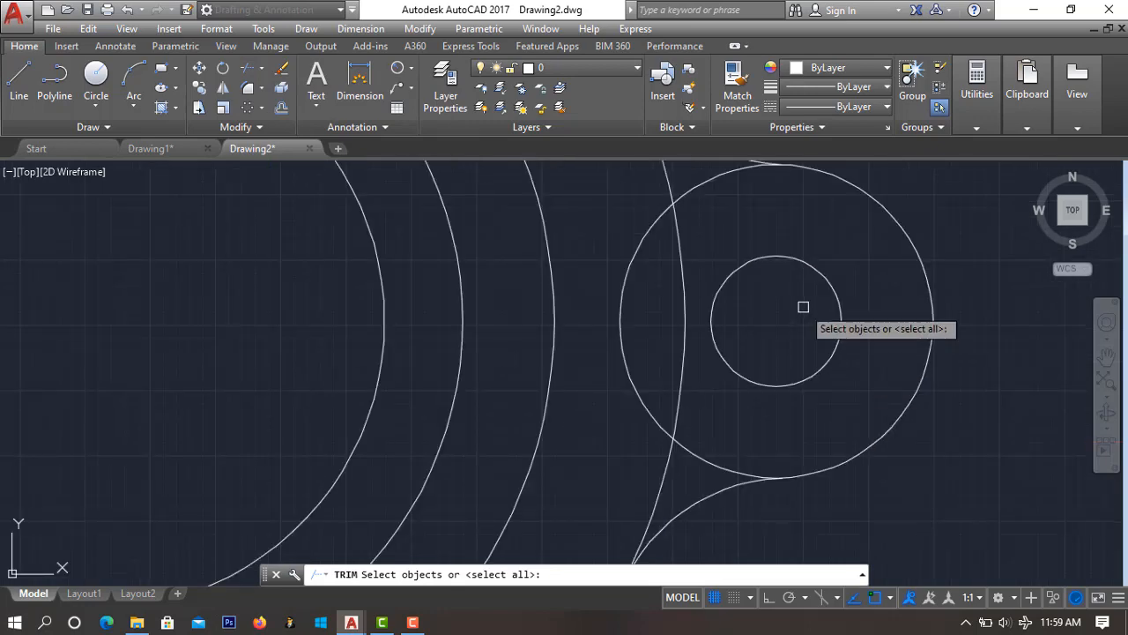
pyautogui.click(675, 228)
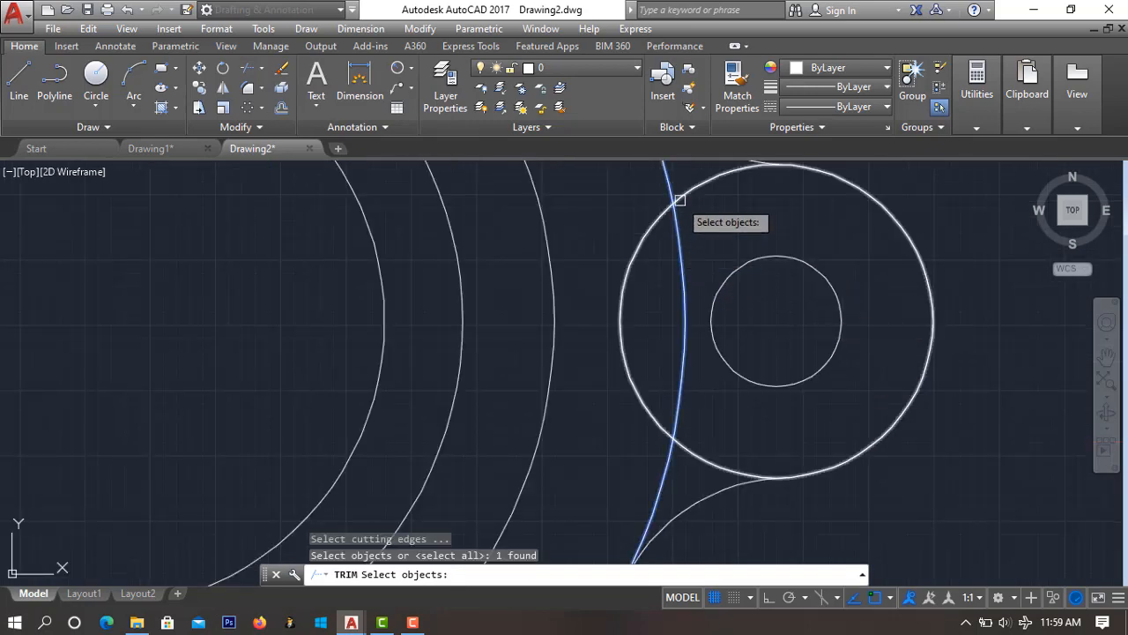
pyautogui.press('Escape')
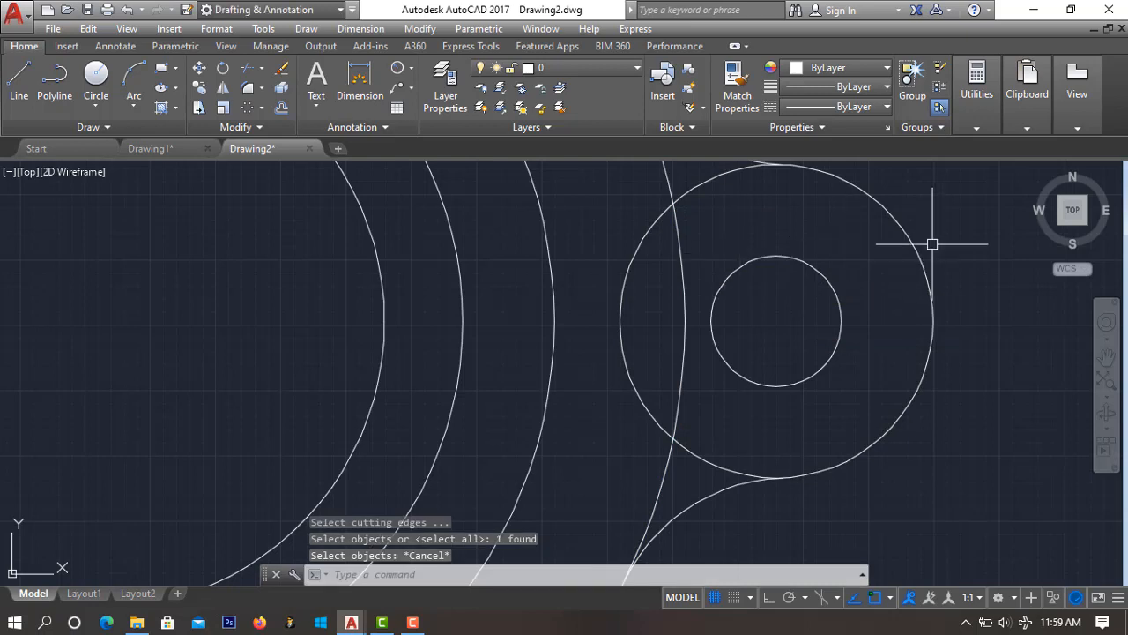
# Using all objects as cutting edges, trim the overlapping inner arcs of the flange's right-hand lug so only its filleted outline remains
pyautogui.click(250, 70)
pyautogui.press('Return')
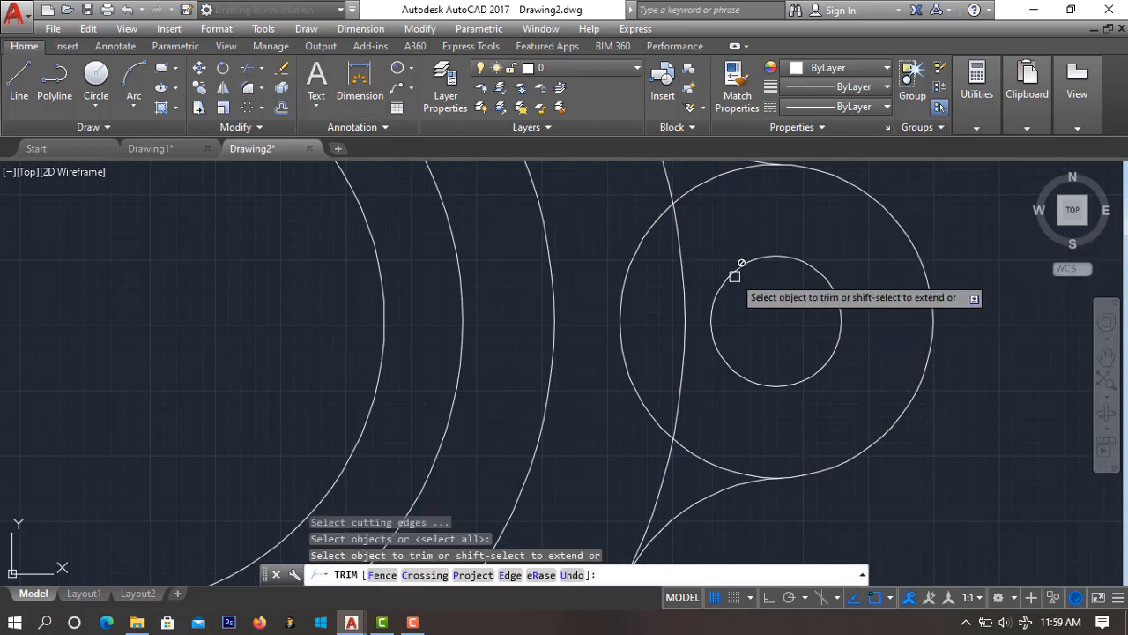
pyautogui.click(675, 243)
pyautogui.click(670, 207)
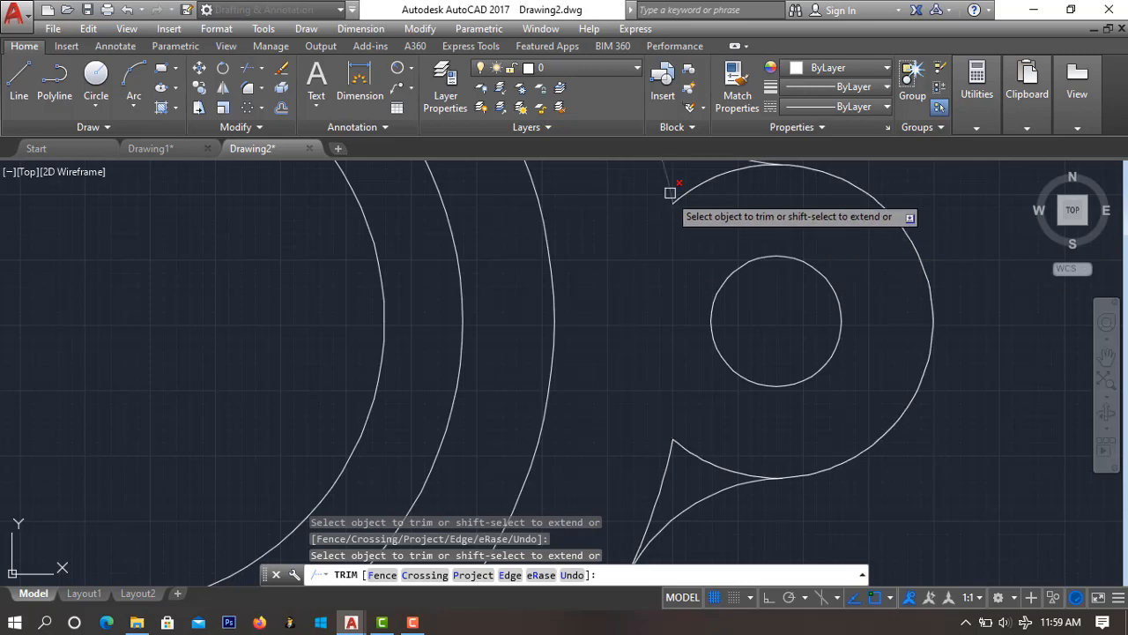
pyautogui.click(676, 188)
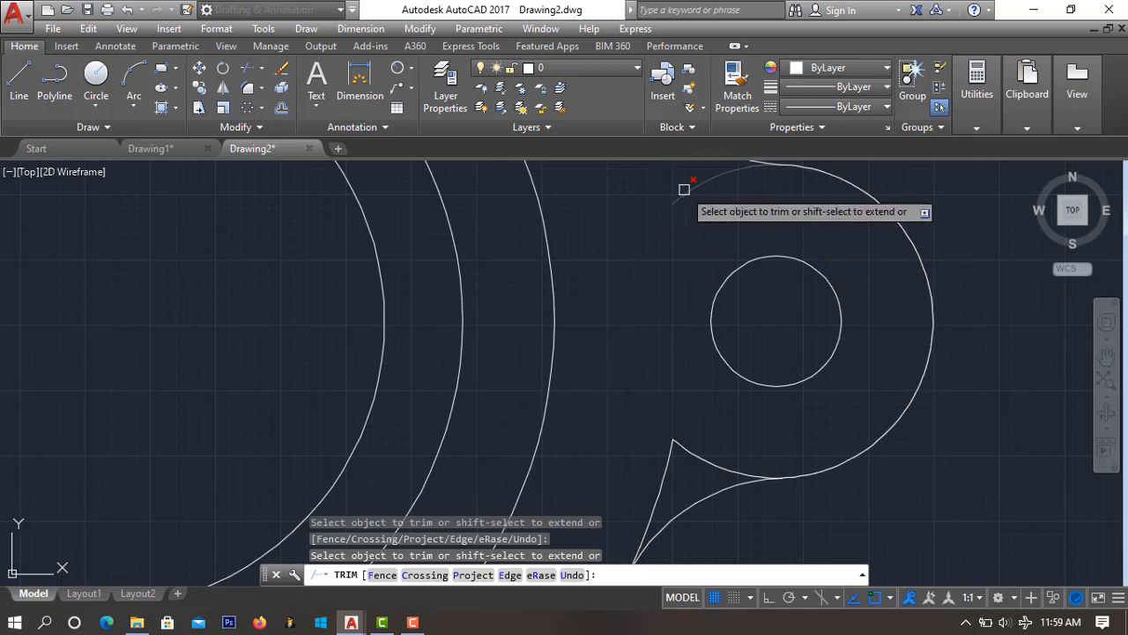
pyautogui.click(670, 449)
# Trim the inner lug arc and the leftover flange circle pieces between the fillets of the upper lug
pyautogui.scroll(-5, 680, 461)
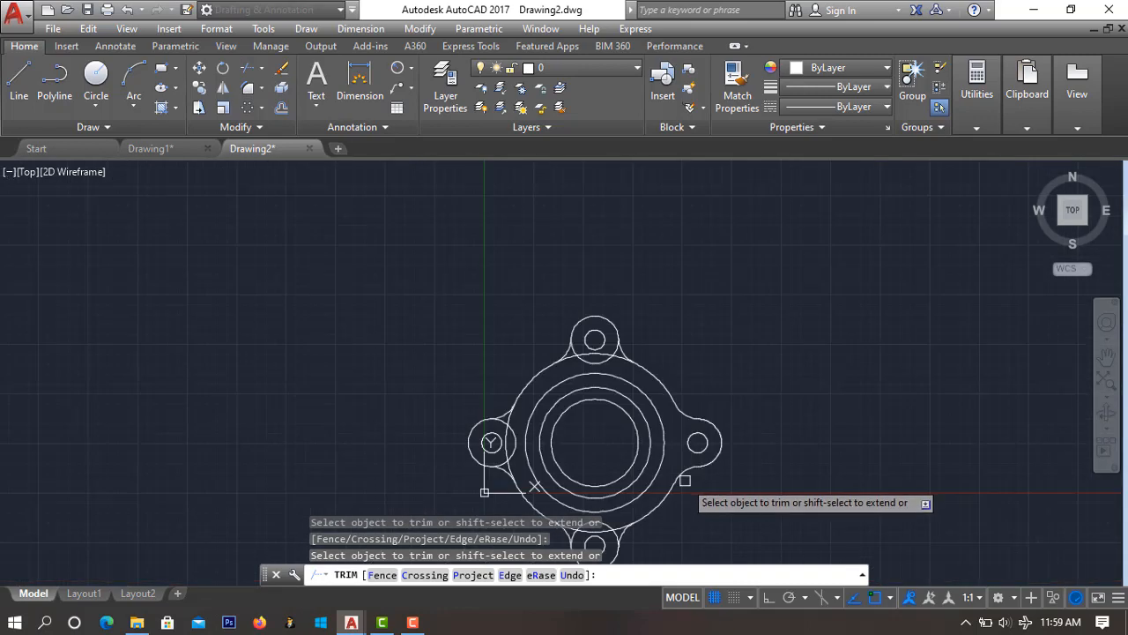
pyautogui.scroll(8, 610, 370)
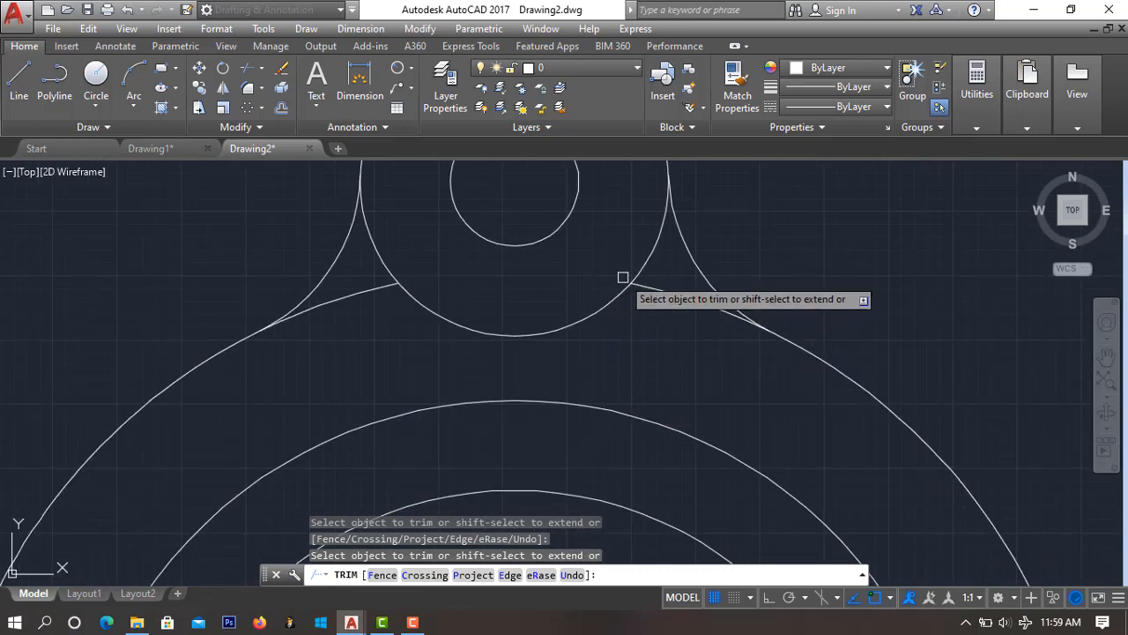
pyautogui.click(636, 279)
pyautogui.click(636, 290)
pyautogui.click(619, 300)
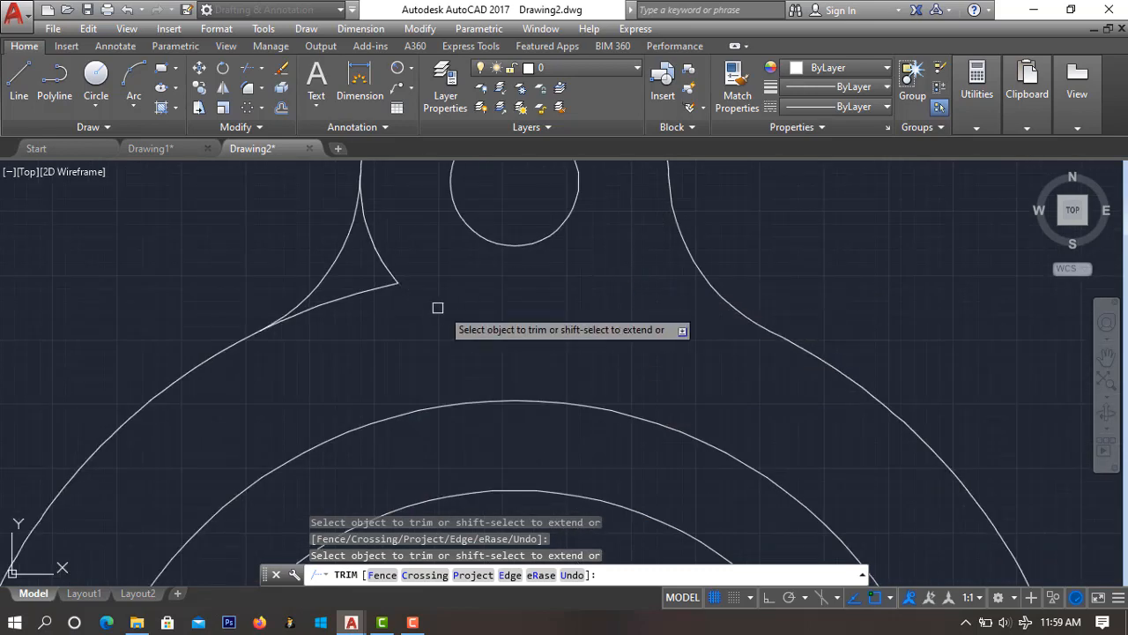
pyautogui.click(392, 273)
pyautogui.click(386, 258)
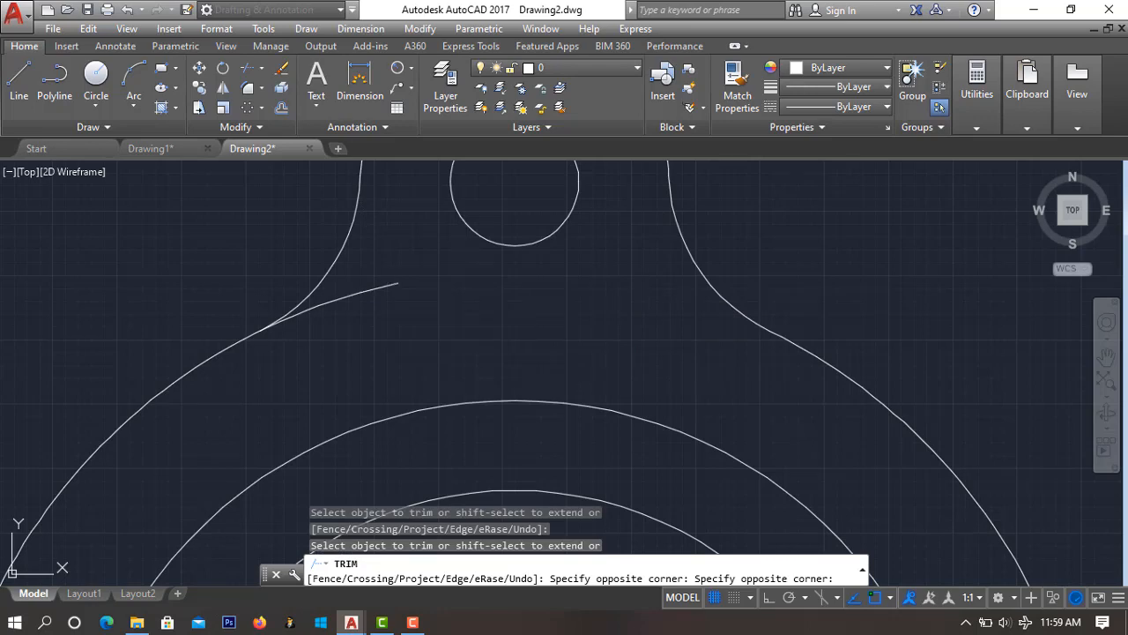
pyautogui.click(391, 290)
# Trim the overlapping lug and flange circle segments inside the fillets of the left-hand lug
pyautogui.scroll(-2, 451, 287)
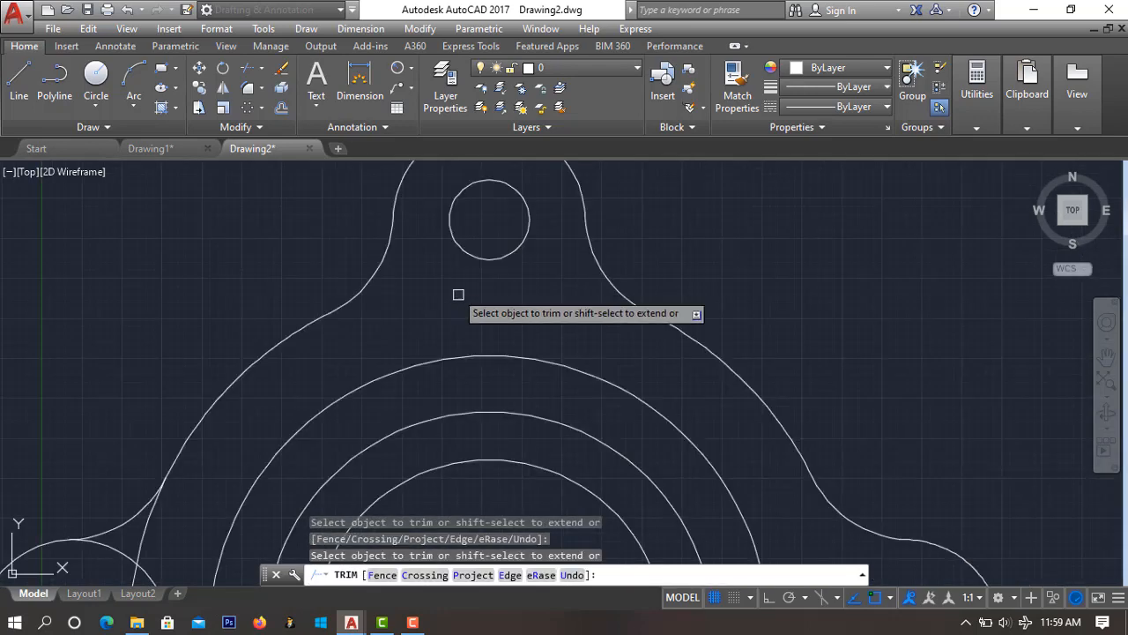
pyautogui.scroll(-5, 459, 295)
pyautogui.scroll(4, 517, 320)
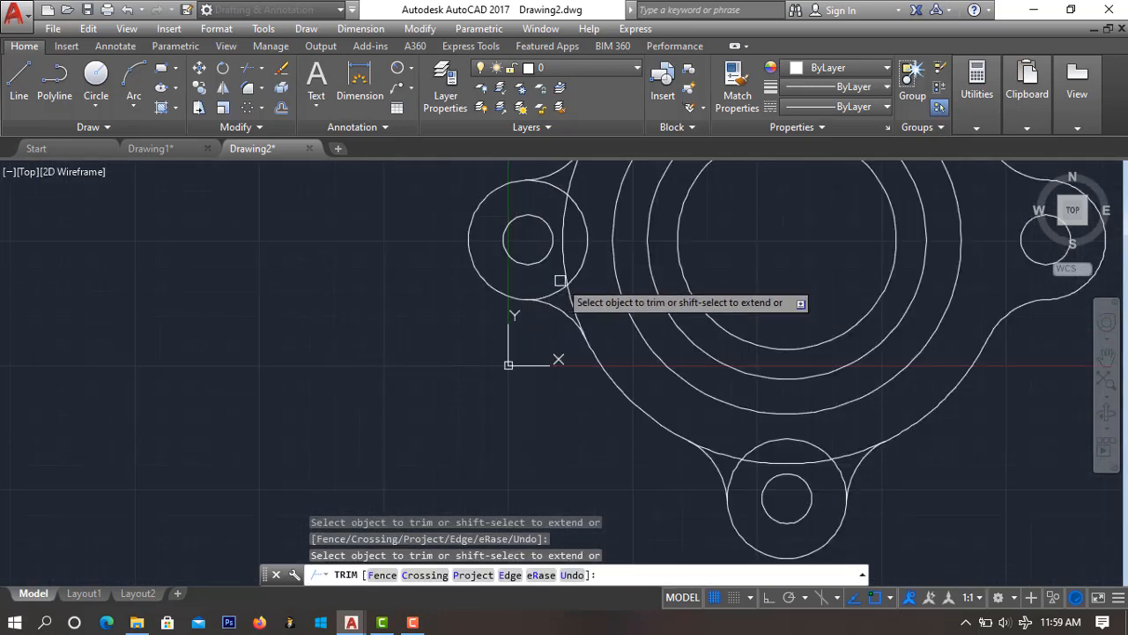
pyautogui.click(562, 282)
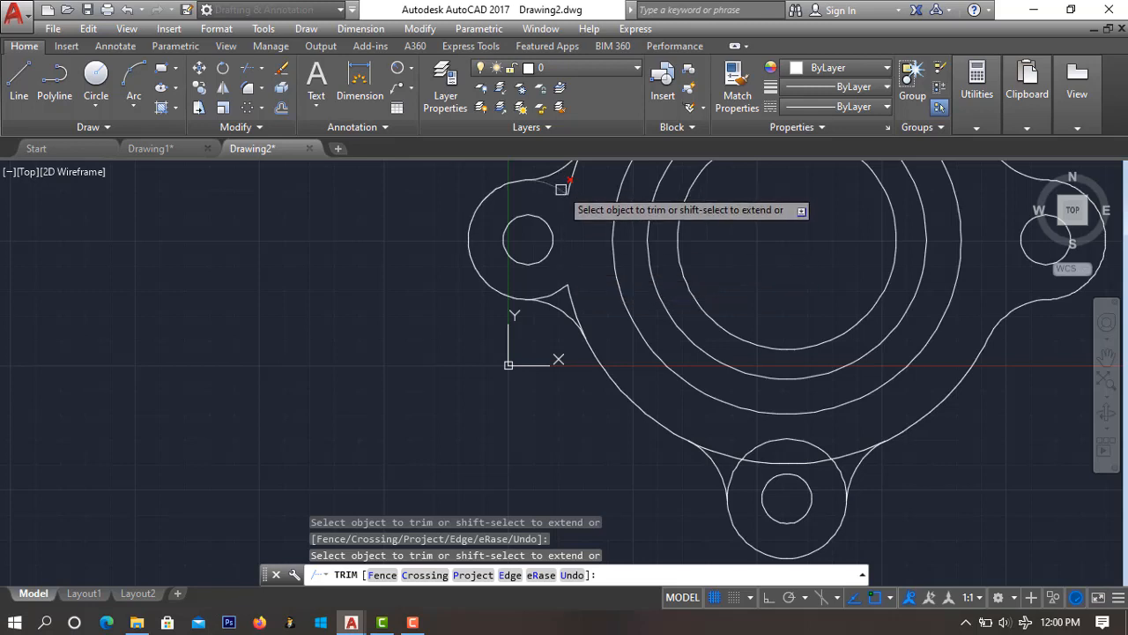
pyautogui.click(564, 182)
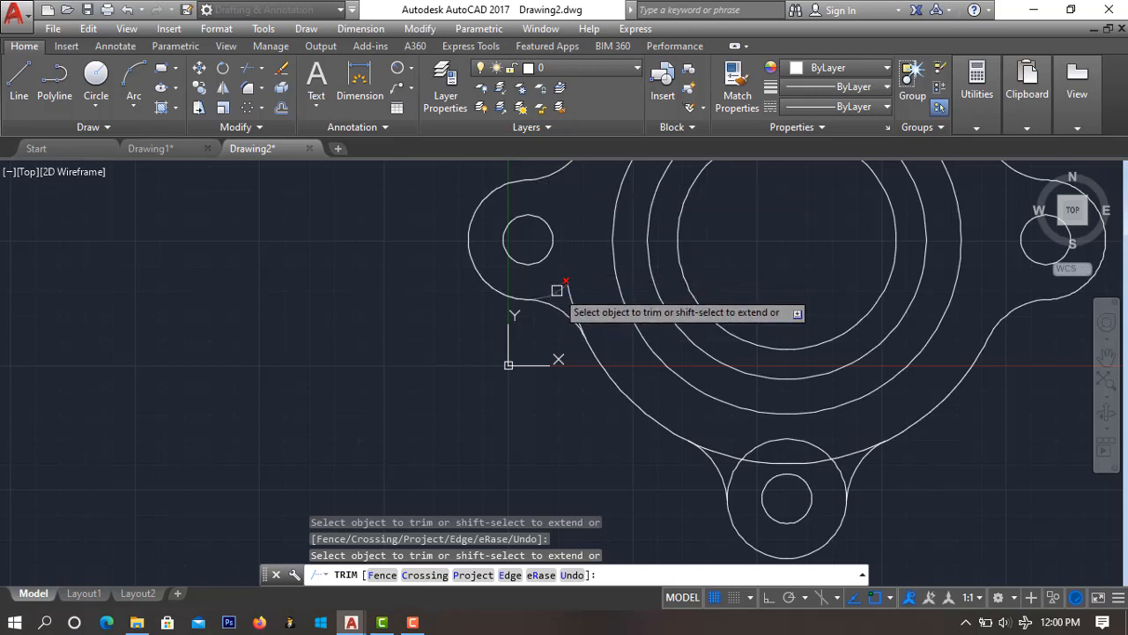
# Trim the overlapping arcs between the fillets of the lower lug and finish the Trim command
pyautogui.click(726, 461)
pyautogui.click(744, 459)
pyautogui.click(755, 461)
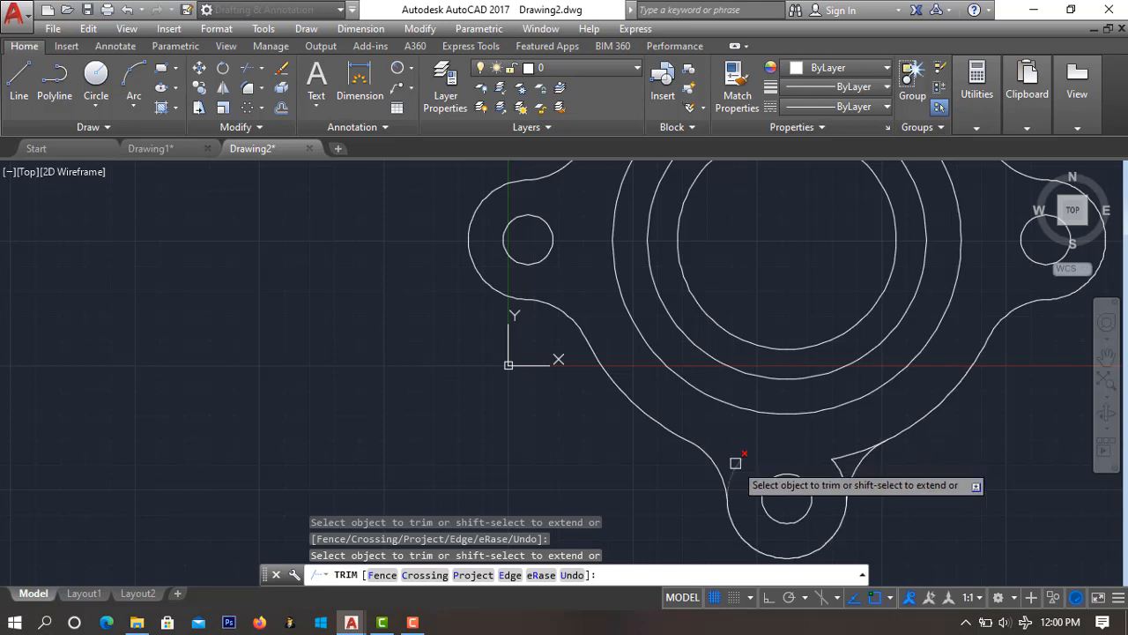
pyautogui.click(839, 460)
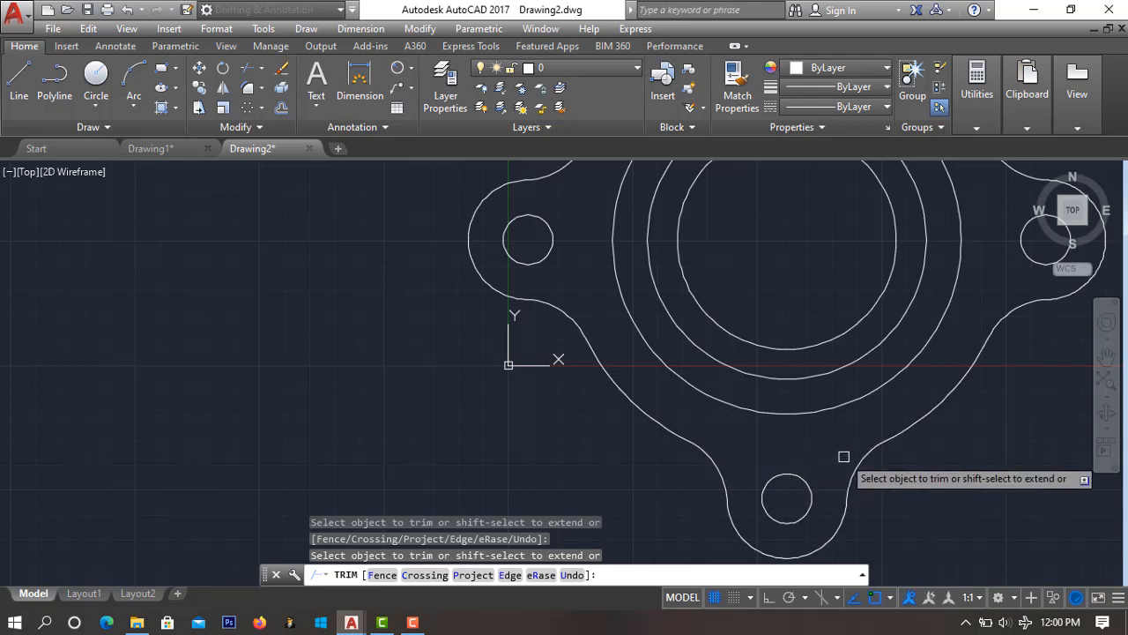
pyautogui.scroll(2, 849, 452)
pyautogui.scroll(-8, 856, 445)
pyautogui.scroll(6, 916, 396)
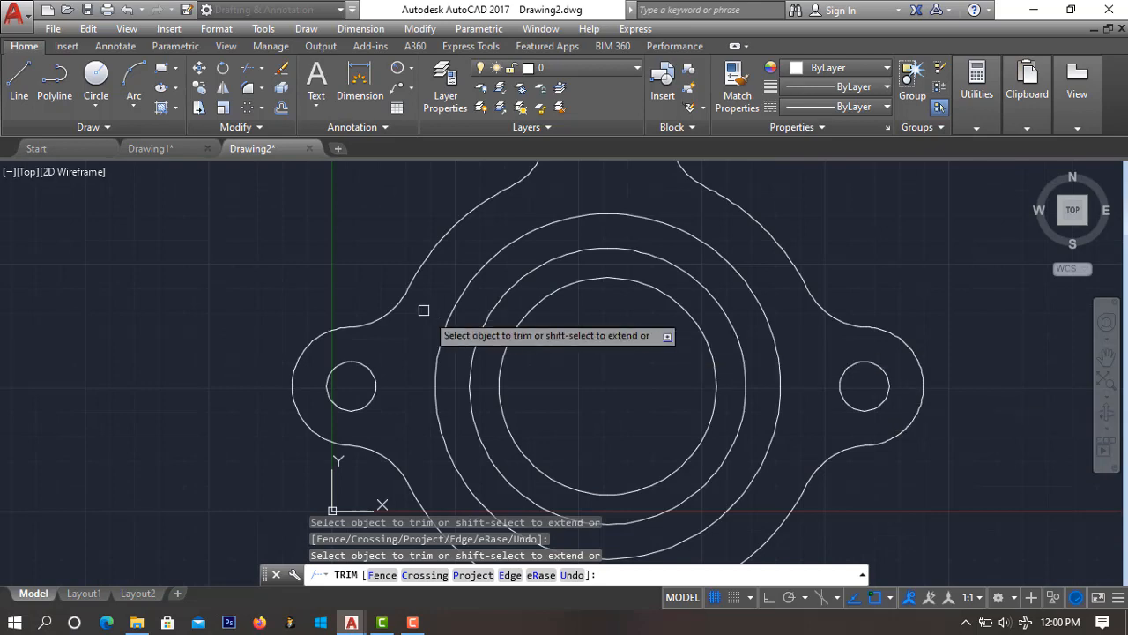
pyautogui.press('Escape')
pyautogui.scroll(3, 564, 403)
pyautogui.scroll(-3, 614, 437)
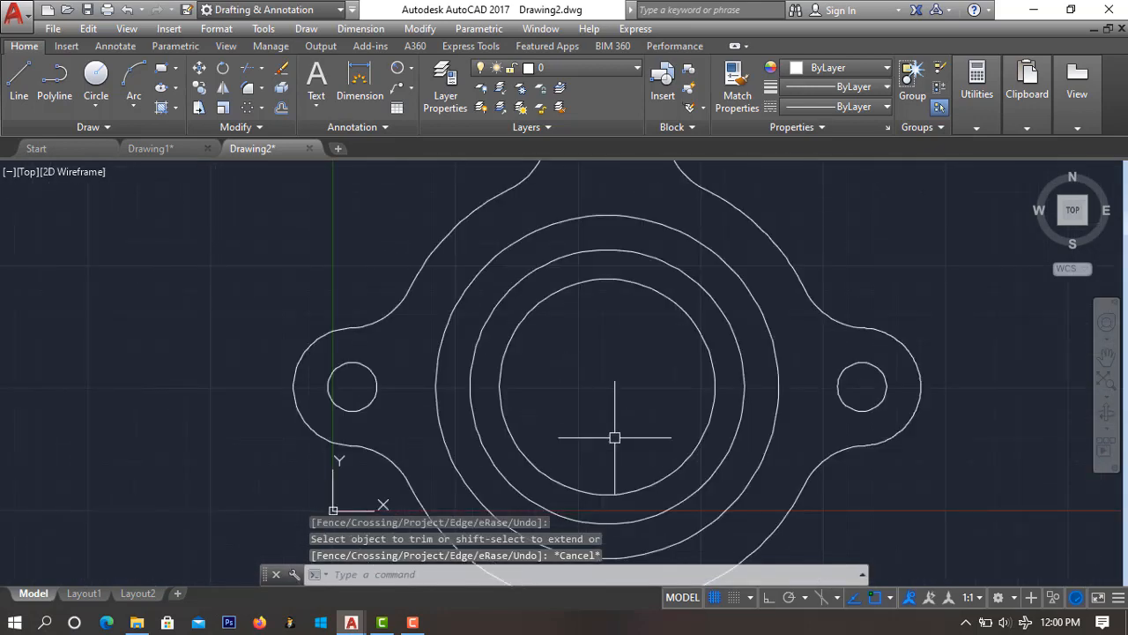
pyautogui.scroll(-6, 680, 465)
pyautogui.moveTo(717, 473); pyautogui.dragTo(704, 356, button='middle')
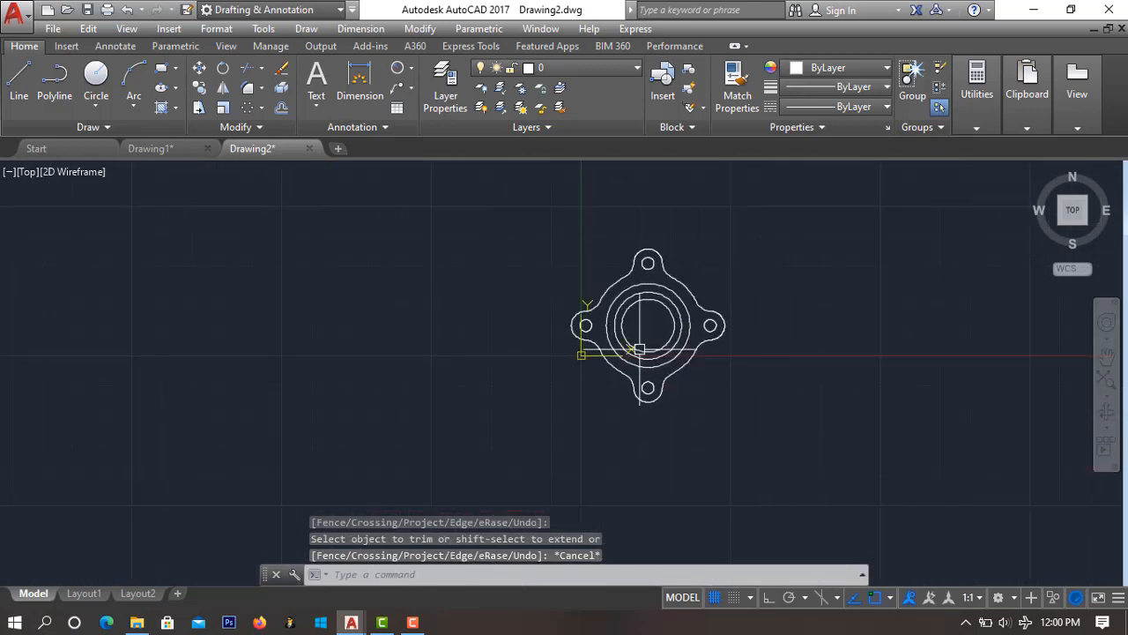
pyautogui.scroll(4, 559, 316)
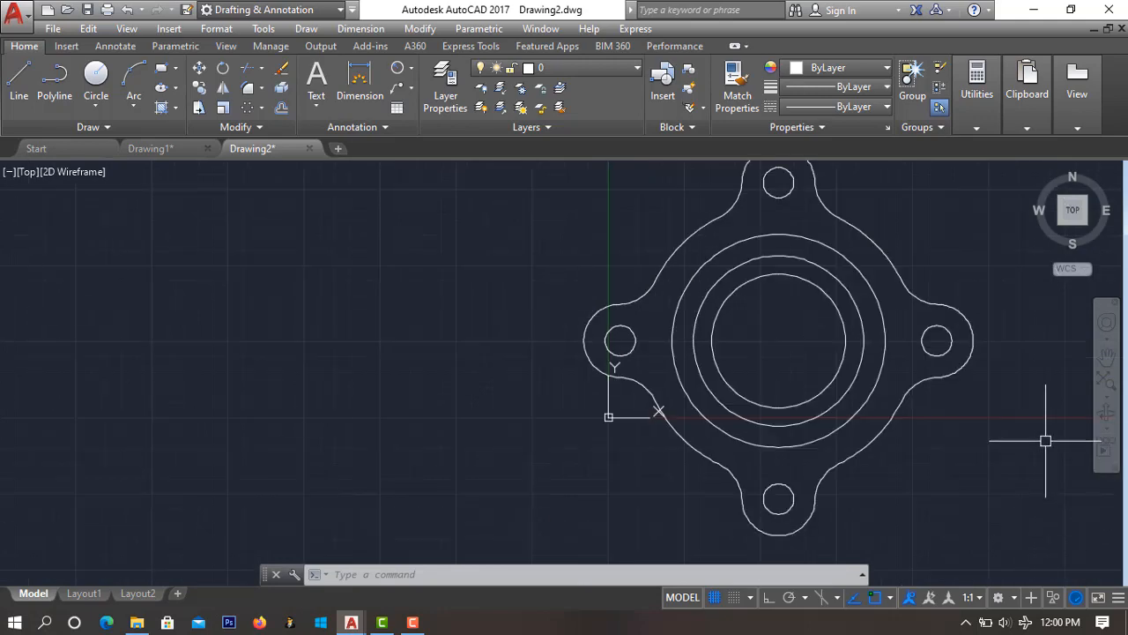
pyautogui.moveTo(1045, 441)
pyautogui.mouseDown(button='middle')
pyautogui.moveTo(978, 415)
pyautogui.moveTo(844, 444)
pyautogui.mouseUp(button='middle')
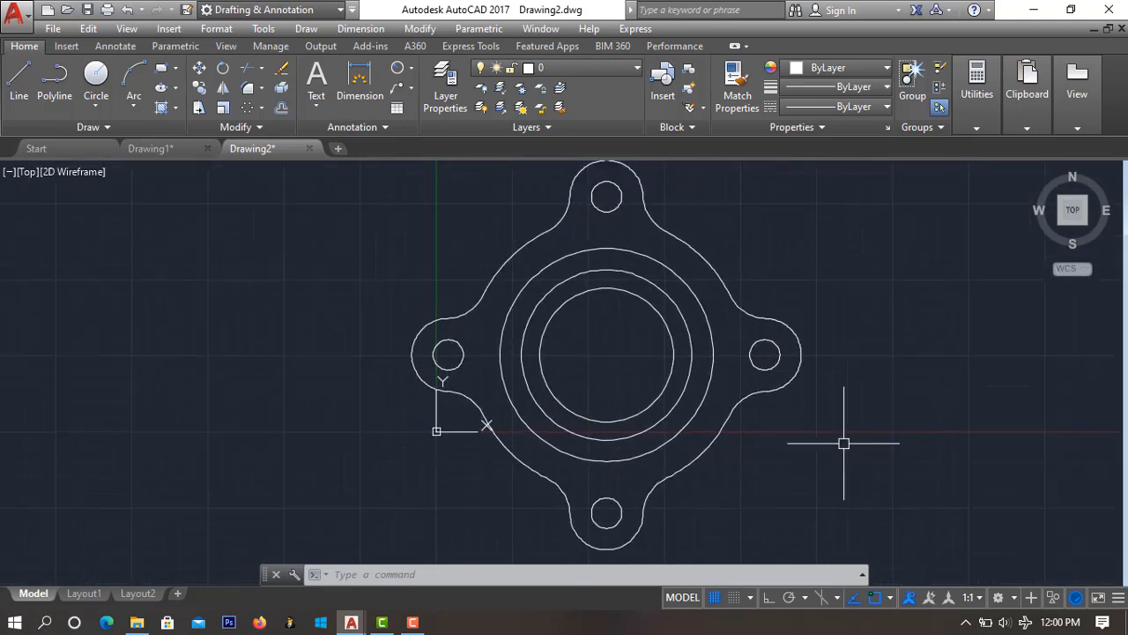
# Switch to the SW Isometric view and join the flange's outer outline segments into one polyline
pyautogui.scroll(-2, 803, 443)
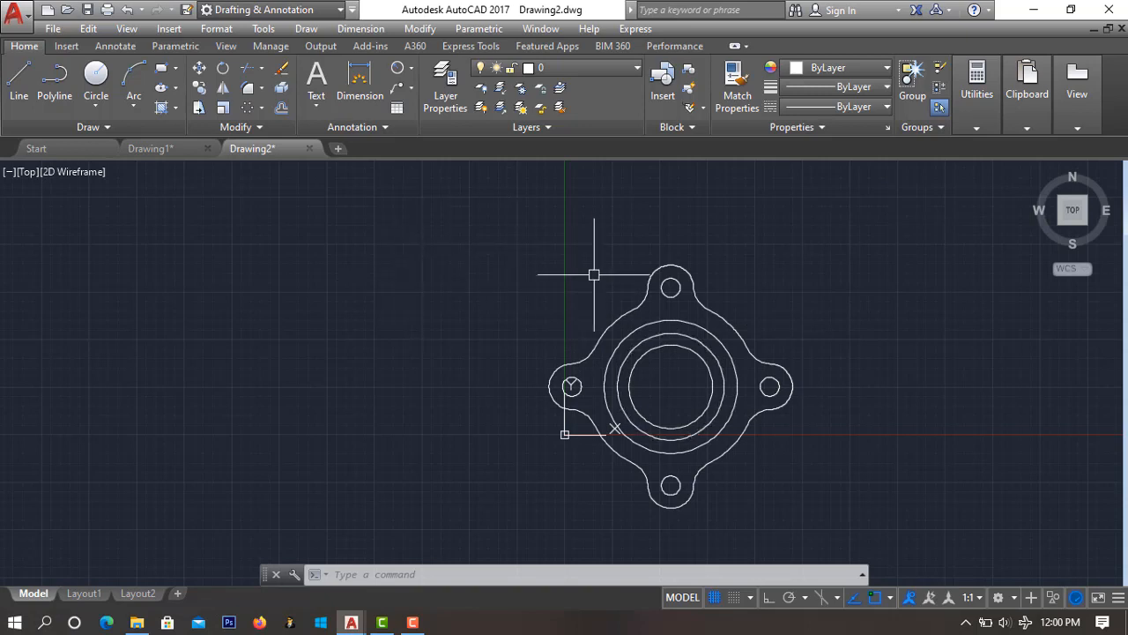
pyautogui.click(30, 173)
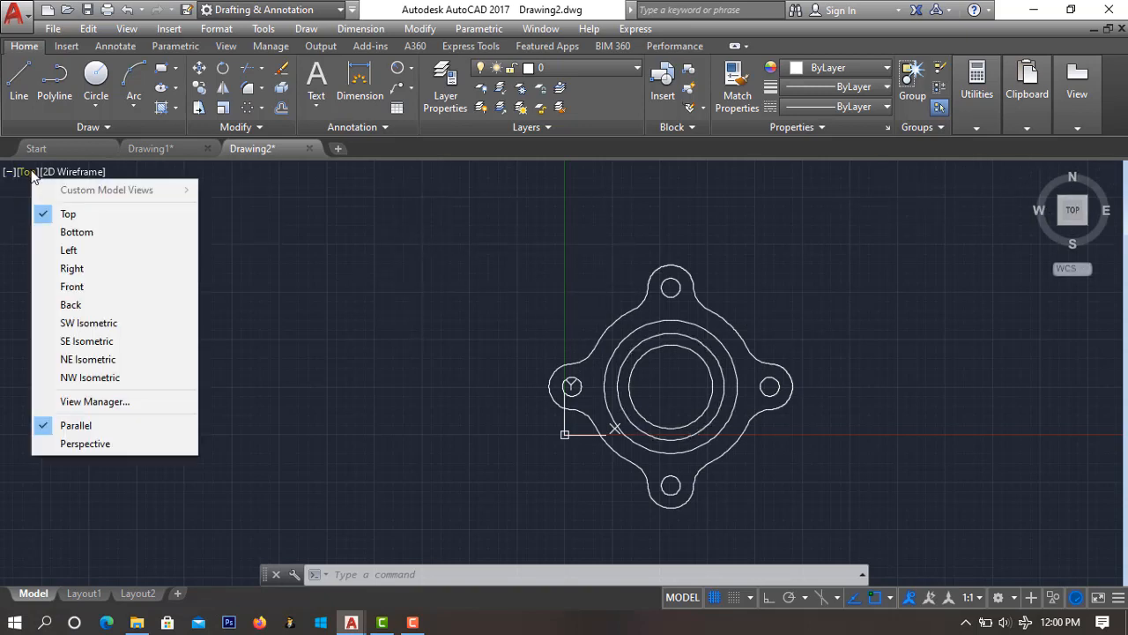
pyautogui.click(115, 323)
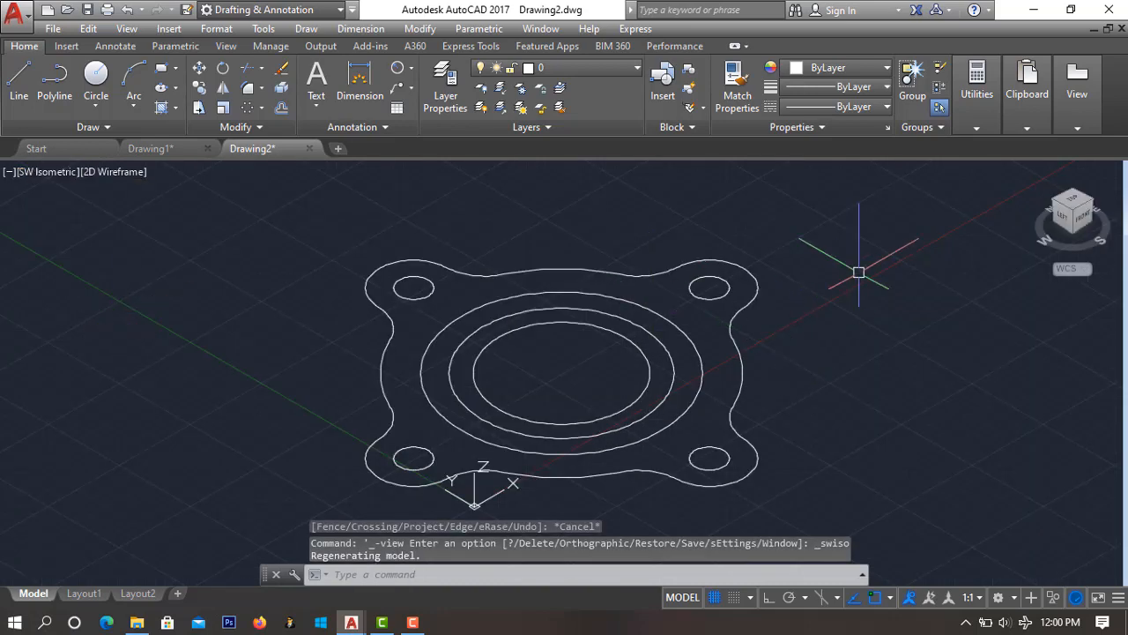
pyautogui.moveTo(926, 287)
pyautogui.mouseDown()
pyautogui.moveTo(860, 468)
pyautogui.moveTo(467, 479)
pyautogui.moveTo(164, 322)
pyautogui.moveTo(475, 216)
pyautogui.mouseUp()
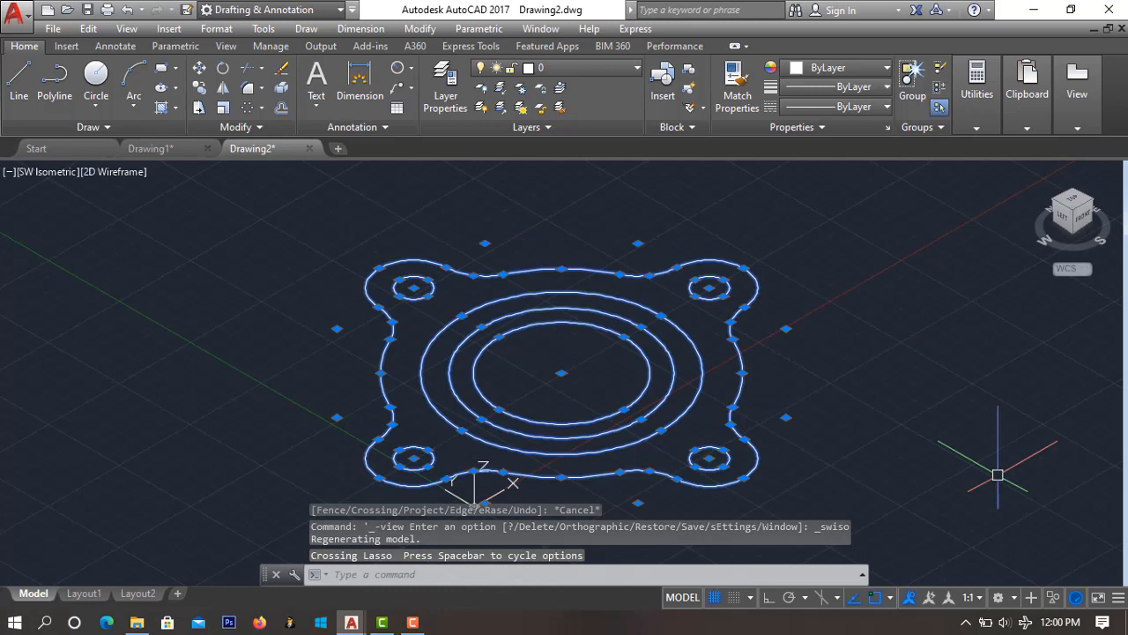
pyautogui.press('Return')
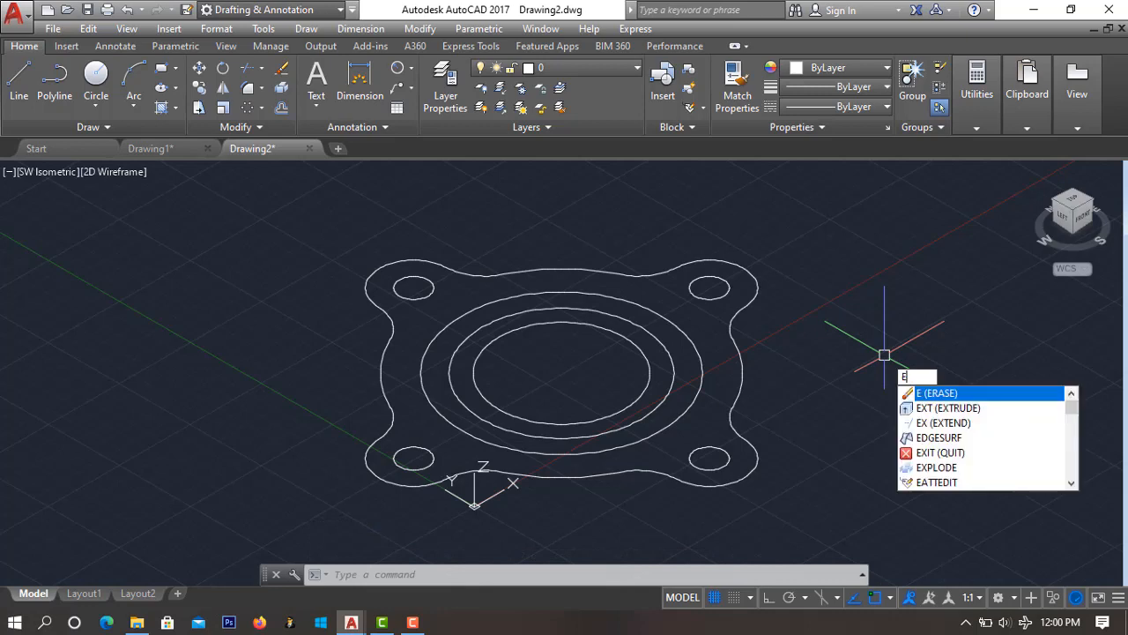
# Extrude the joined outer outline and the four lug hole circles to a height of 3 inches
pyautogui.write('tr')
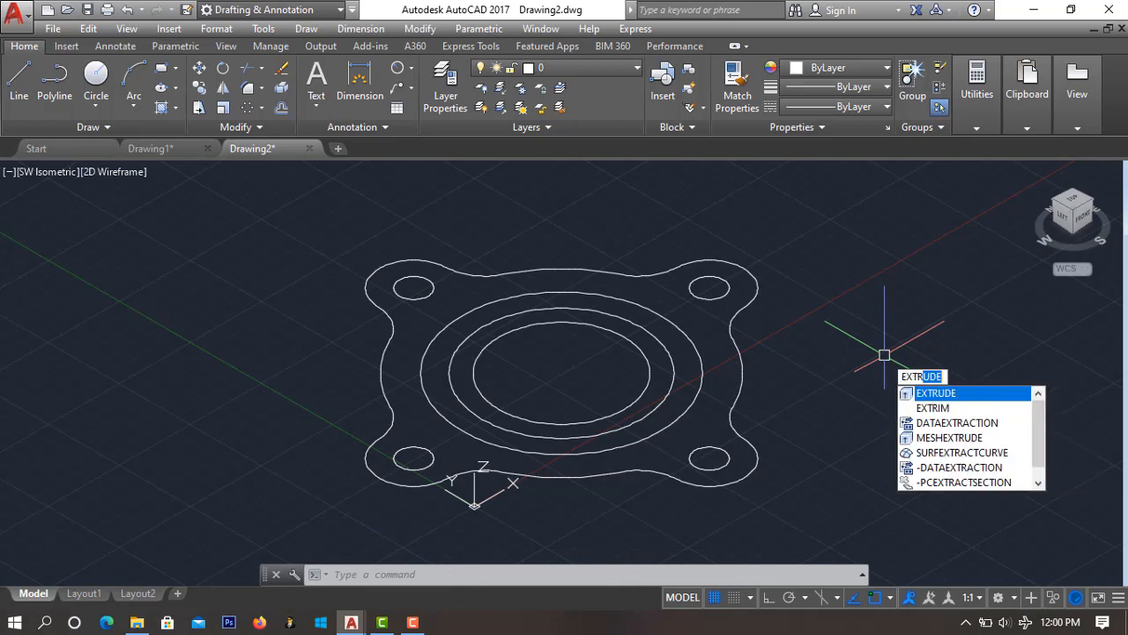
pyautogui.press('Return')
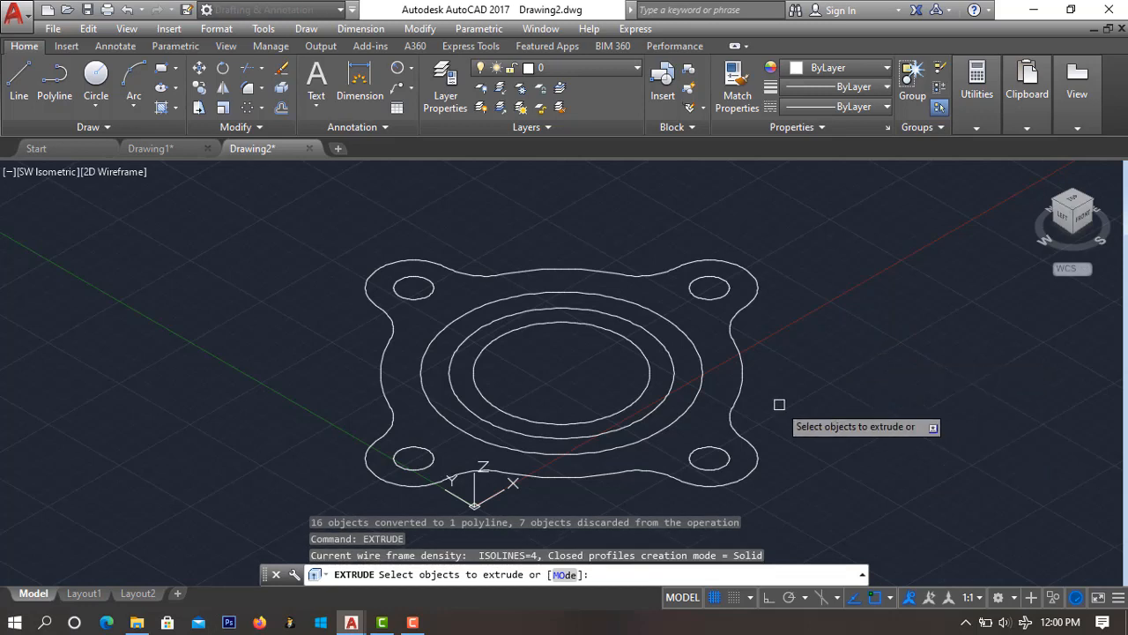
pyautogui.click(743, 375)
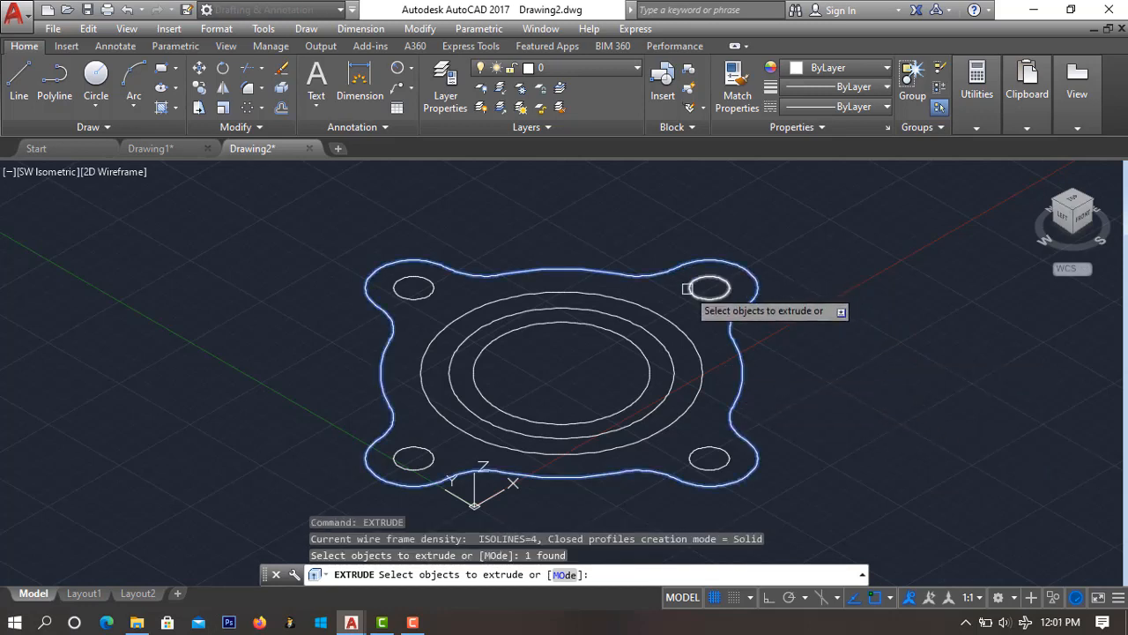
pyautogui.click(691, 291)
pyautogui.click(406, 300)
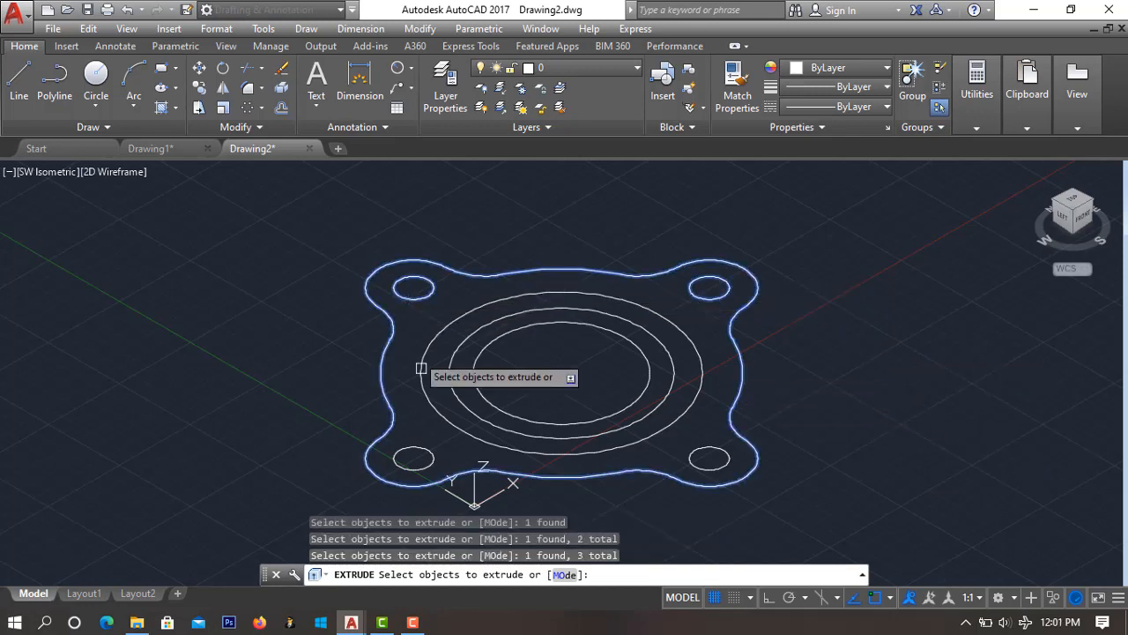
pyautogui.click(408, 453)
pyautogui.click(688, 456)
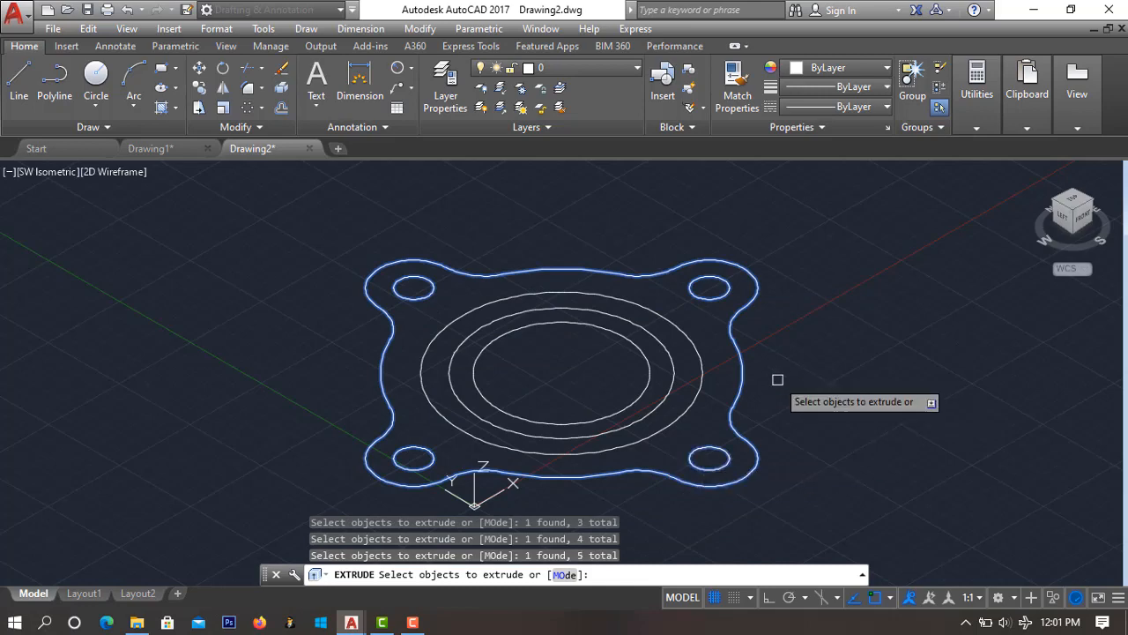
pyautogui.press('Return')
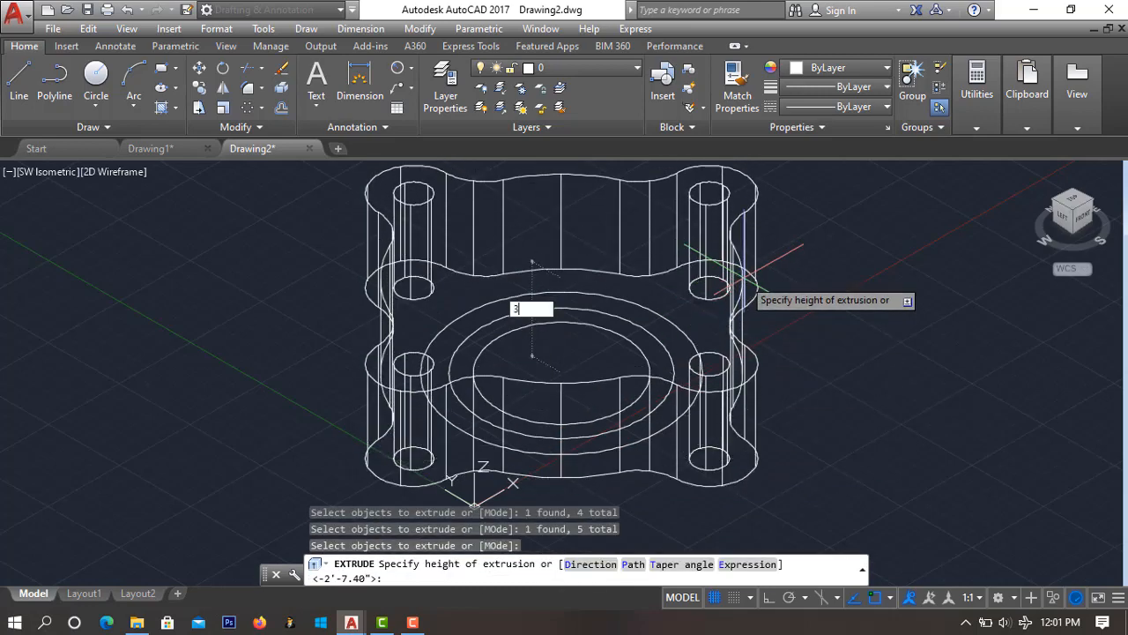
pyautogui.press('Return')
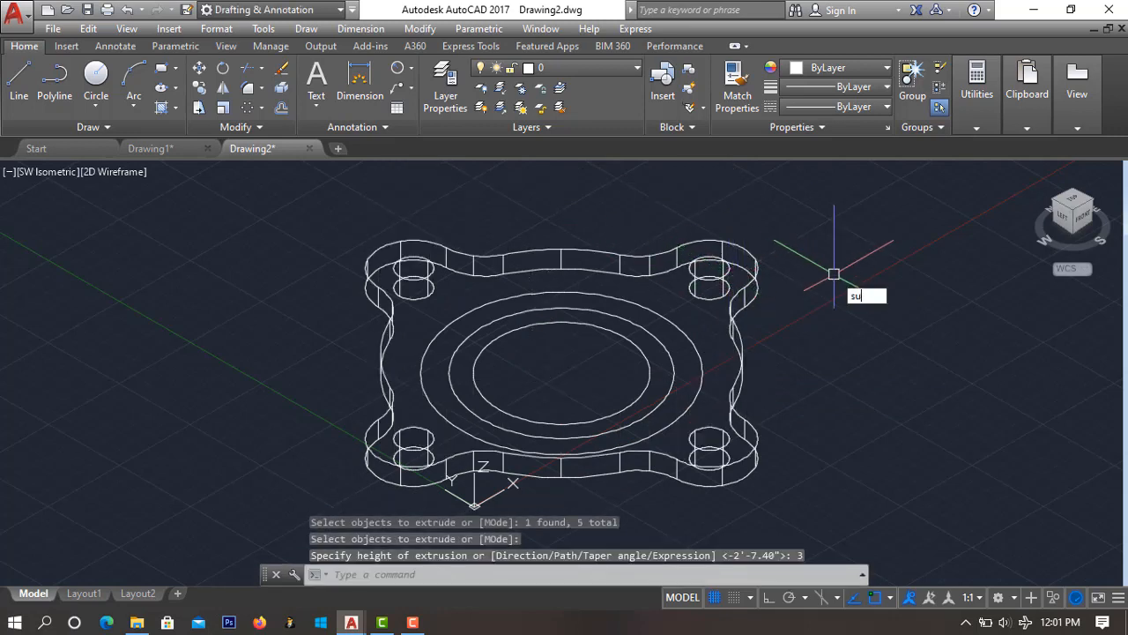
pyautogui.write('stra')
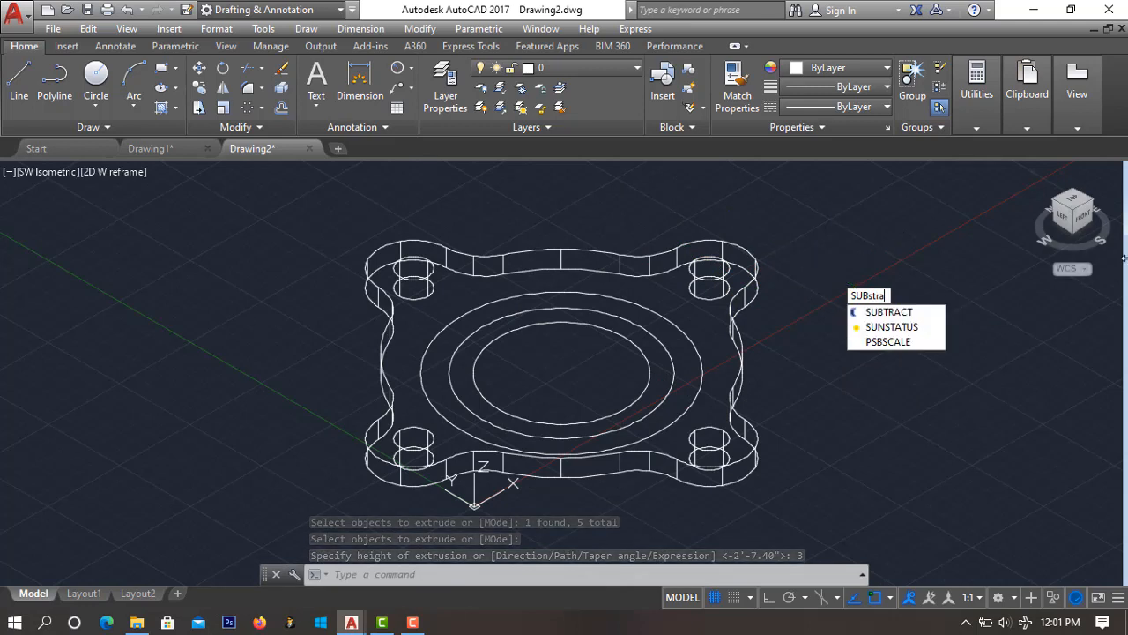
pyautogui.click(923, 311)
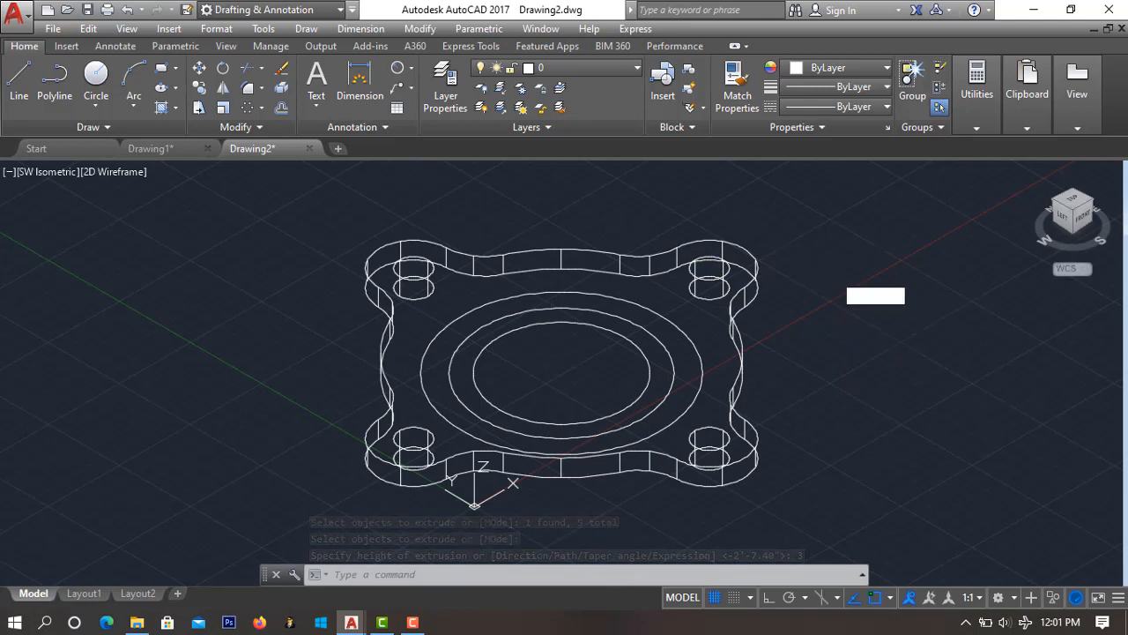
pyautogui.click(711, 278)
pyautogui.click(427, 283)
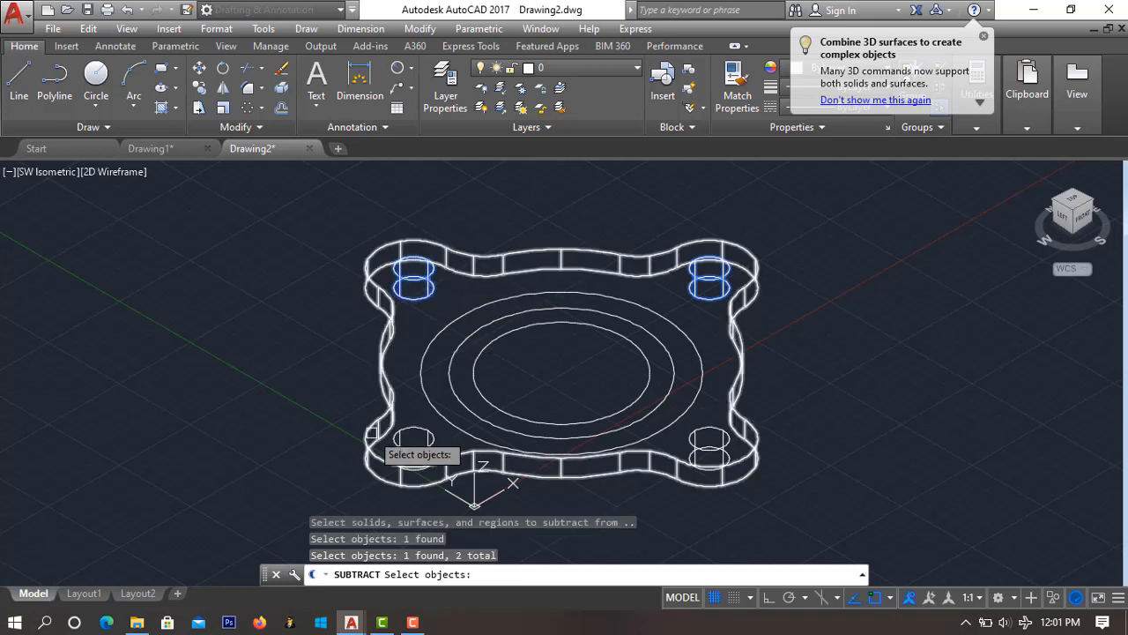
pyautogui.click(419, 445)
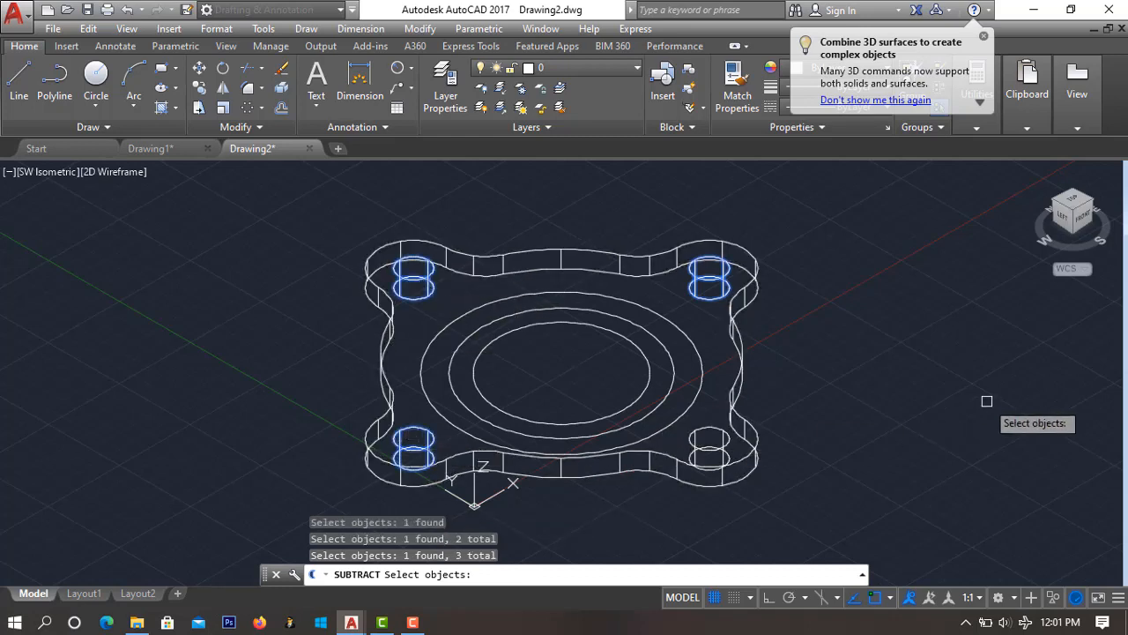
pyautogui.press('Escape')
# Subtract the four extruded lug hole cylinders from the flange plate solid
pyautogui.write('su')
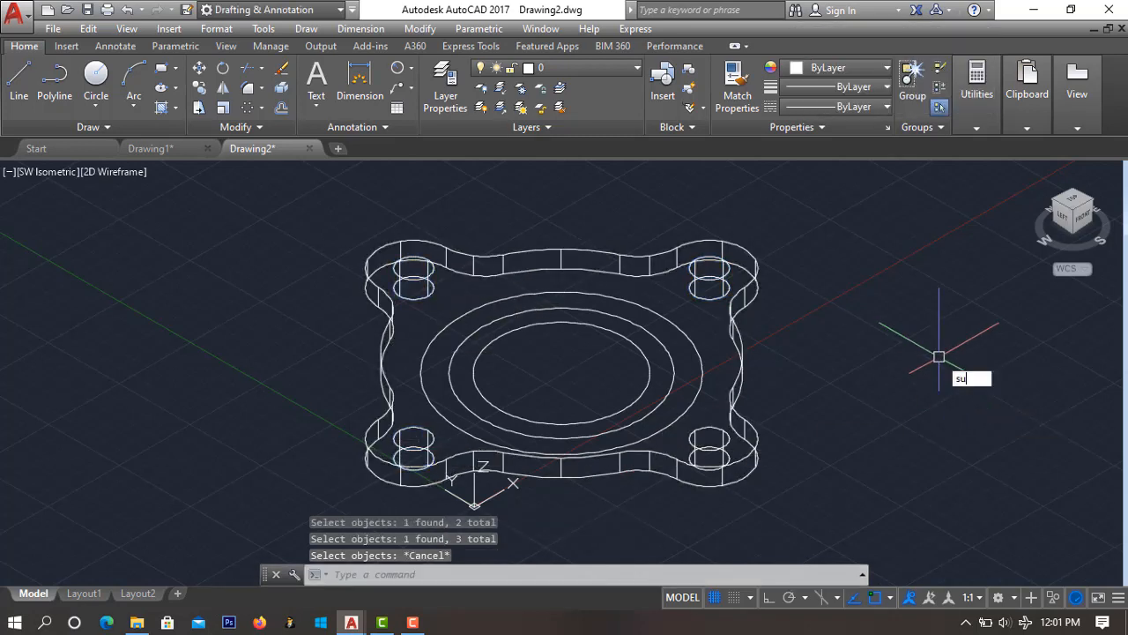
pyautogui.write('br')
pyautogui.press('BackSpace')
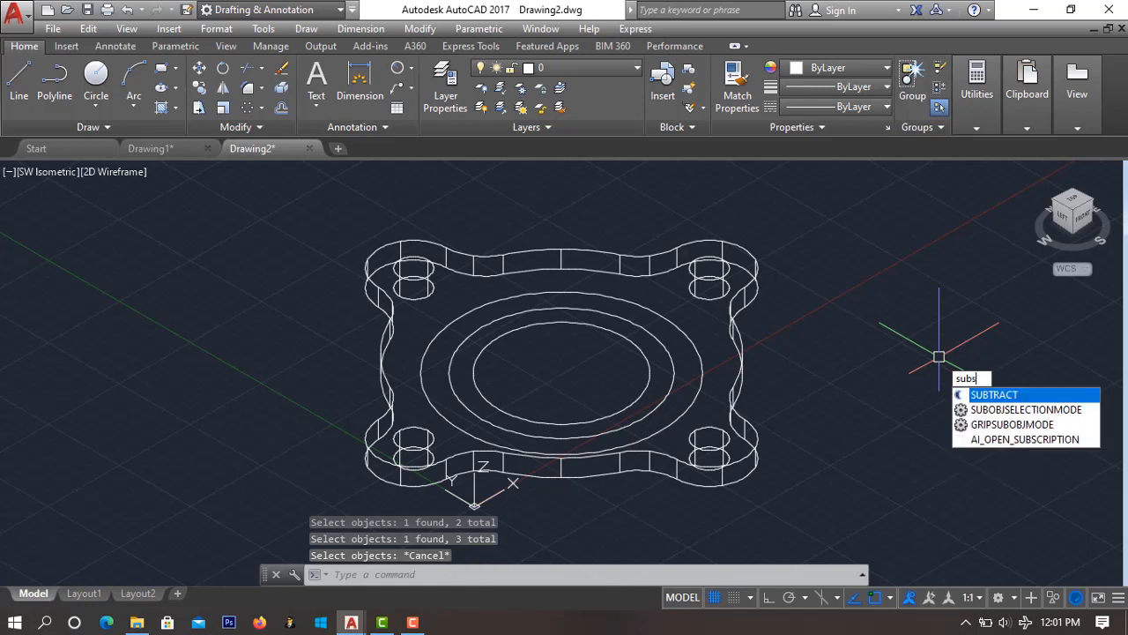
pyautogui.write('s')
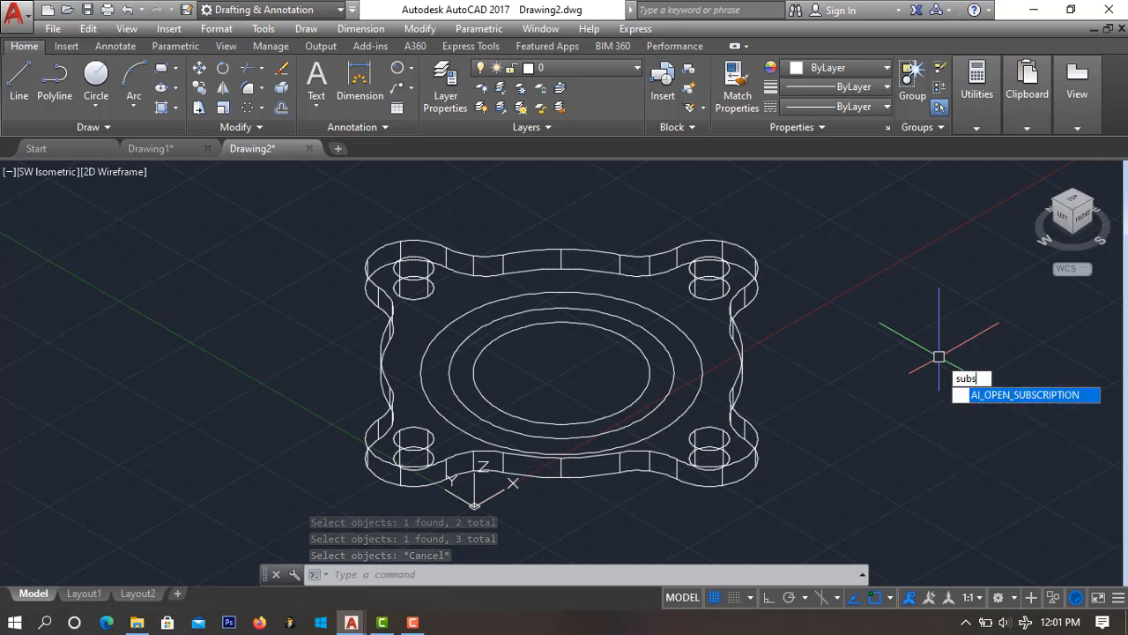
pyautogui.write('tr')
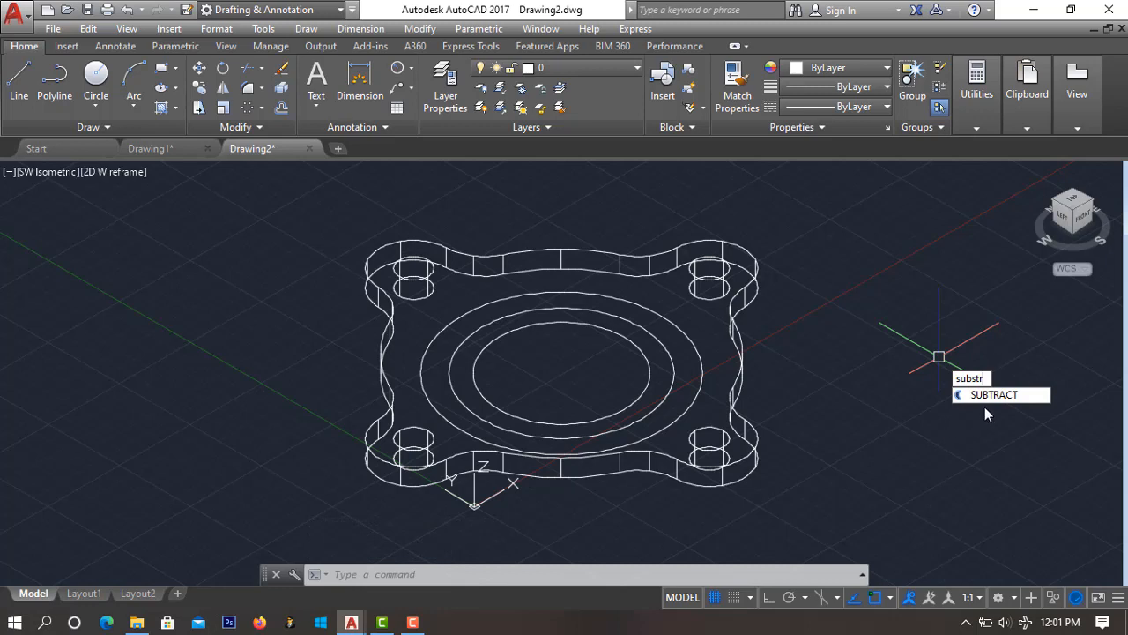
pyautogui.write('su')
pyautogui.press('Return')
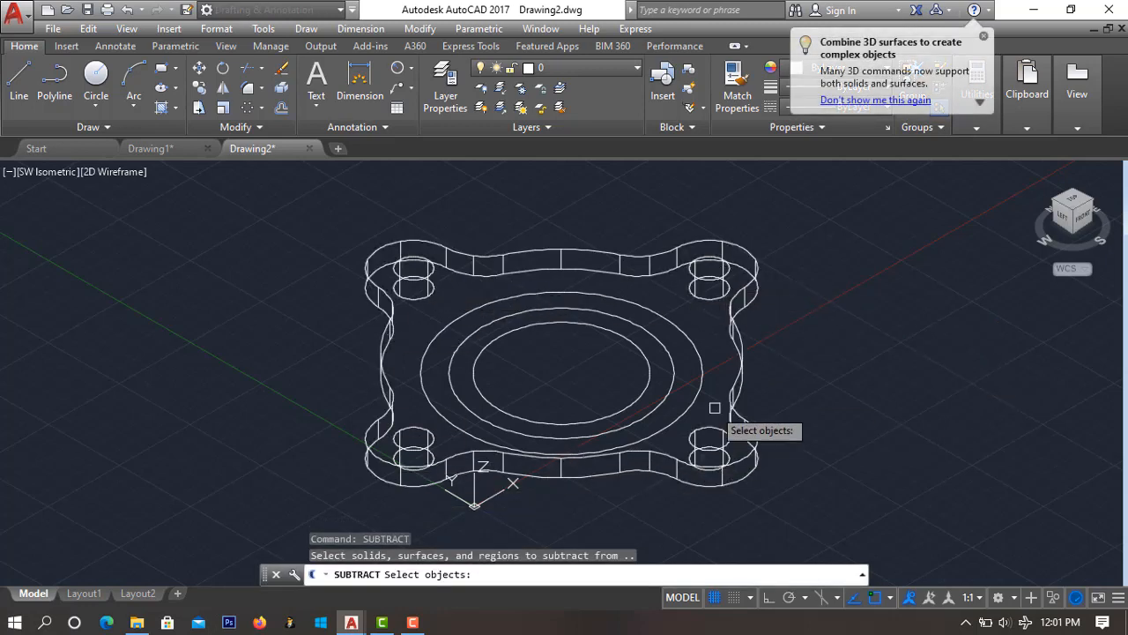
pyautogui.click(736, 348)
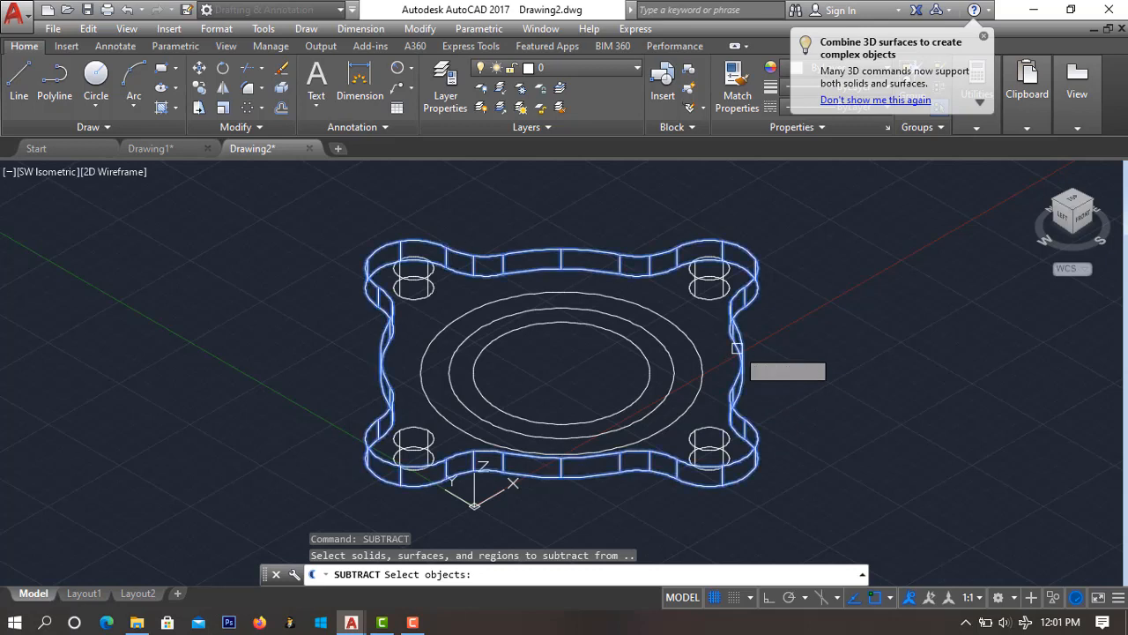
pyautogui.press('Return')
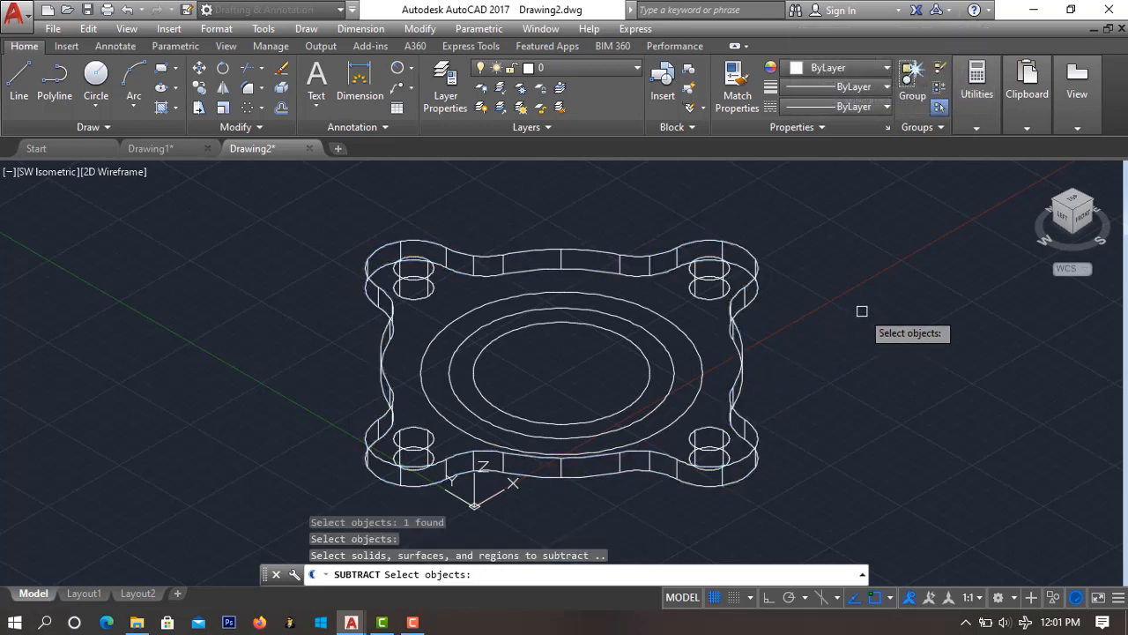
pyautogui.click(709, 267)
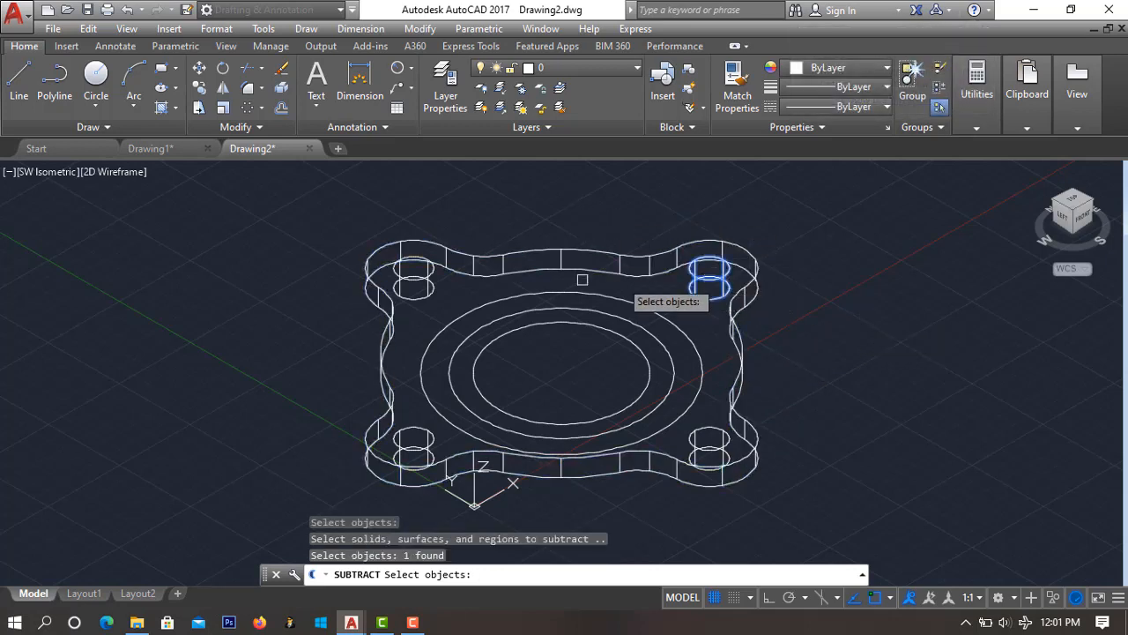
pyautogui.click(412, 277)
pyautogui.click(412, 424)
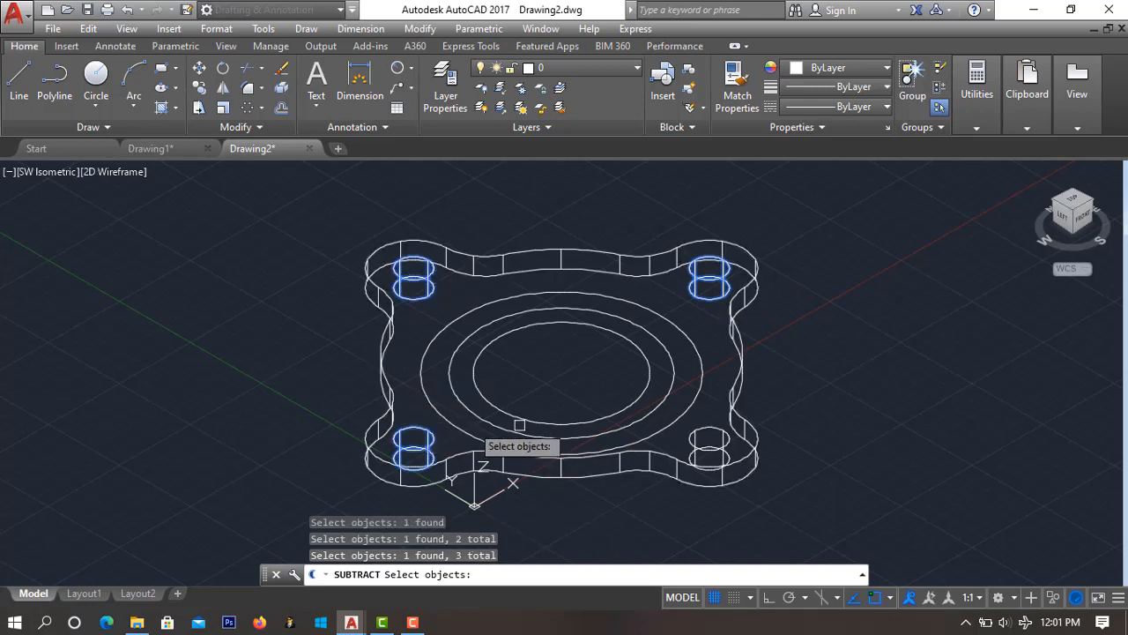
pyautogui.click(710, 432)
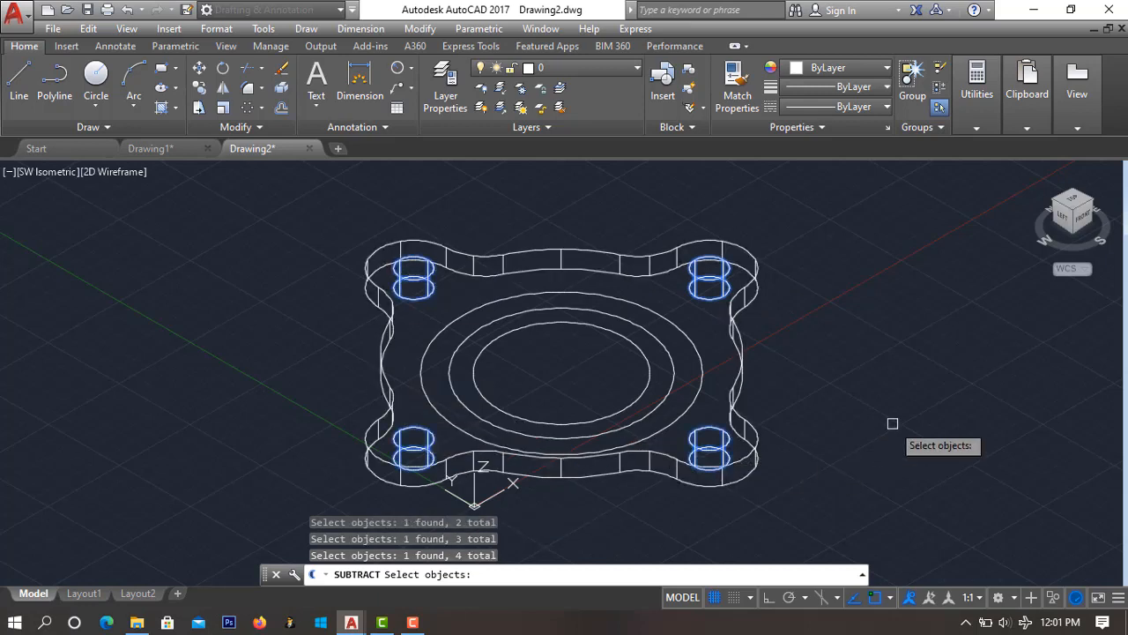
pyautogui.press('Return')
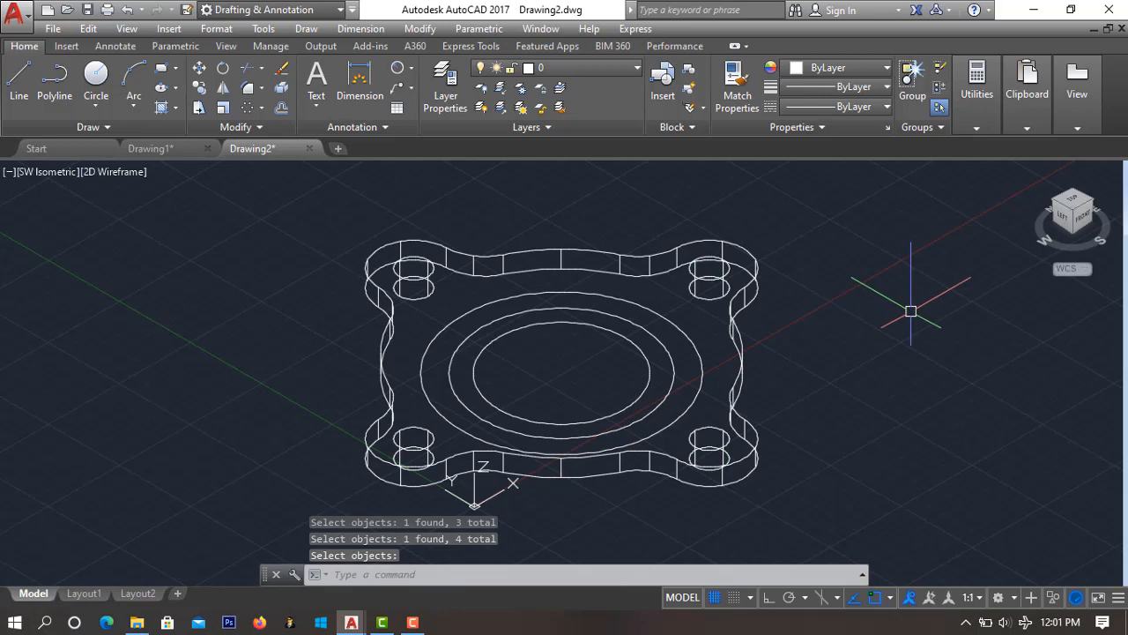
# Extrude the largest of the three central concentric circles to a height of 4 inches
pyautogui.rightClick(909, 311)
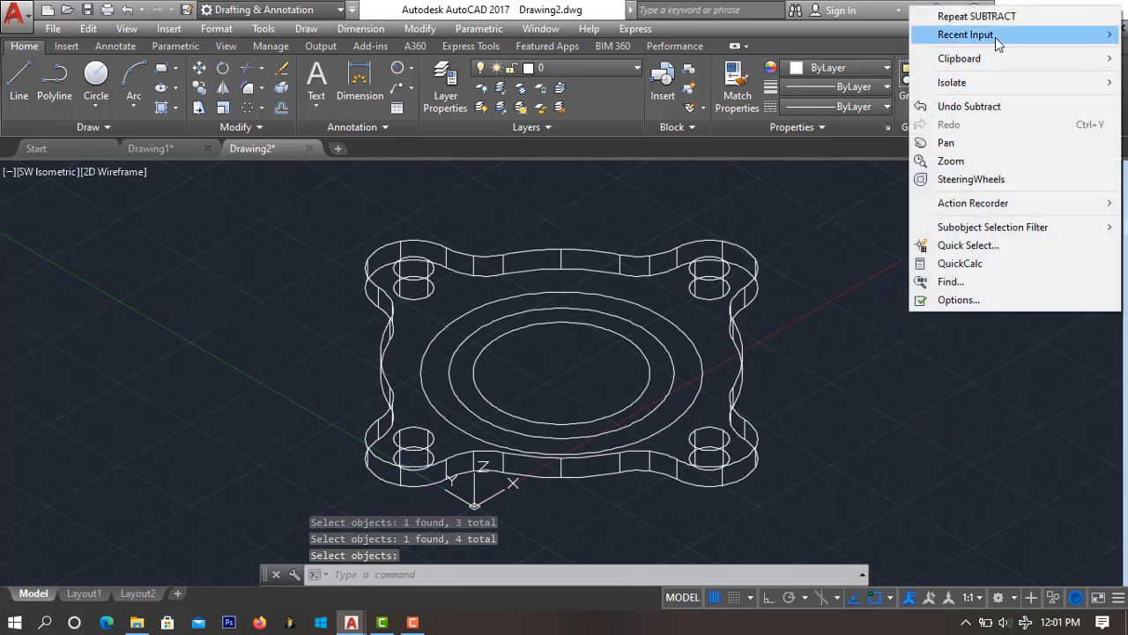
pyautogui.moveTo(999, 40)
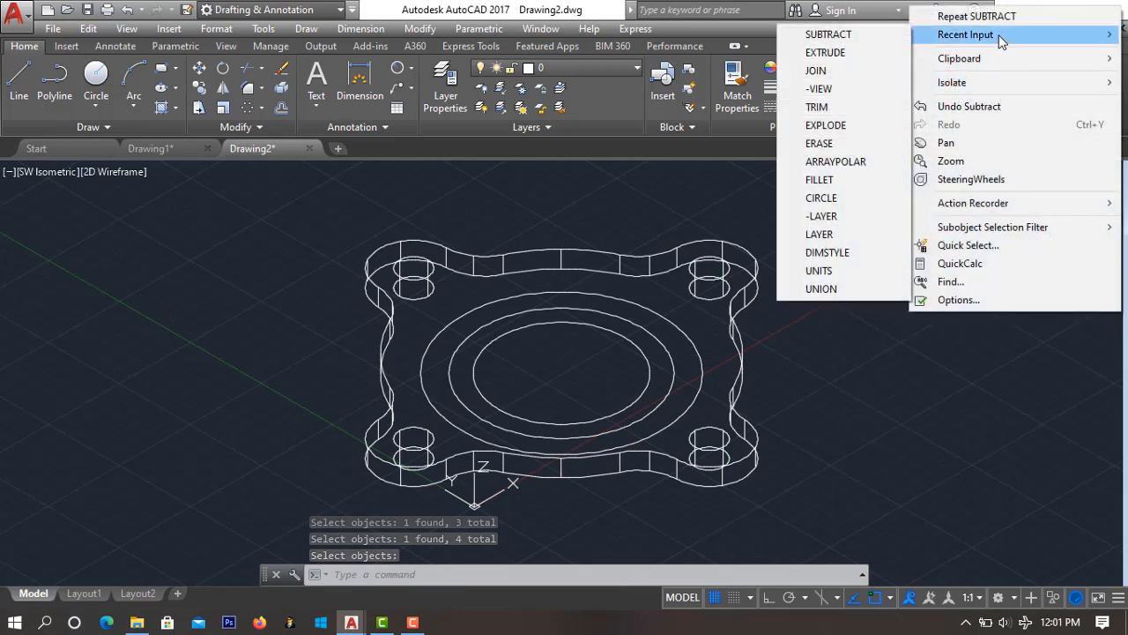
pyautogui.click(826, 54)
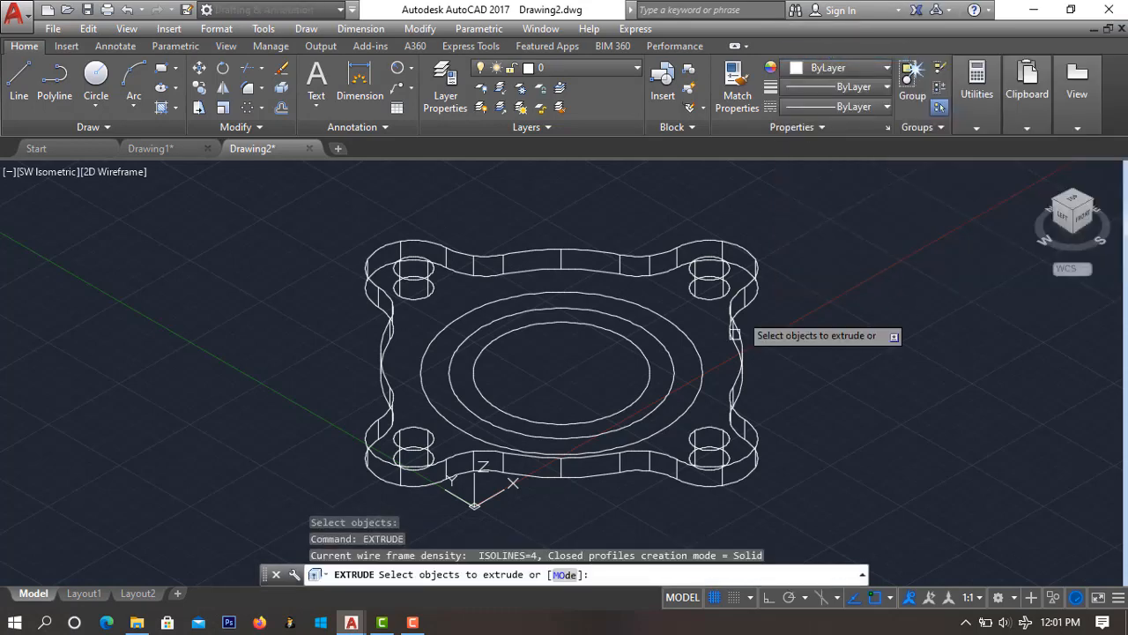
pyautogui.click(693, 351)
pyautogui.press('Return')
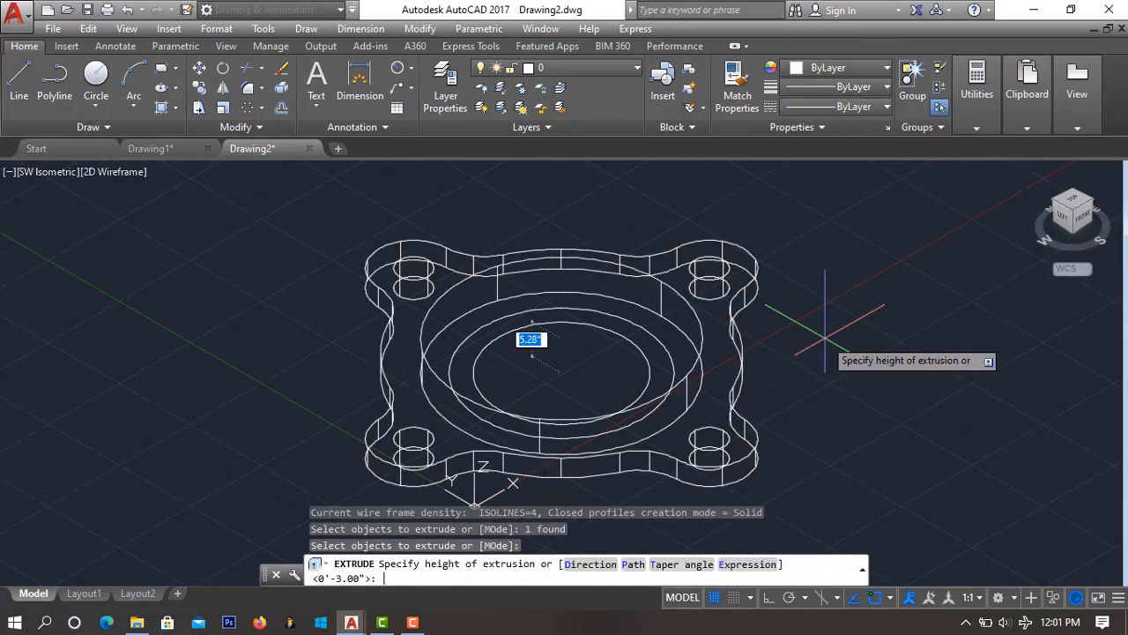
pyautogui.write('4')
pyautogui.press('Return')
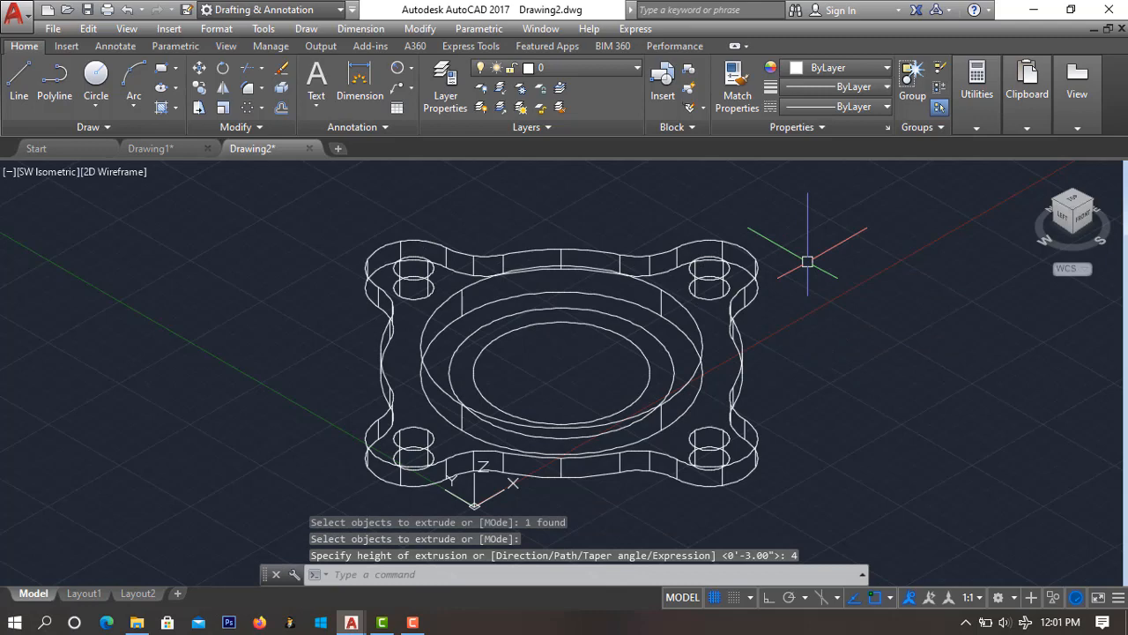
# Extrude the middle one of the three central concentric circles to a height of 5 inches
pyautogui.rightClick(826, 358)
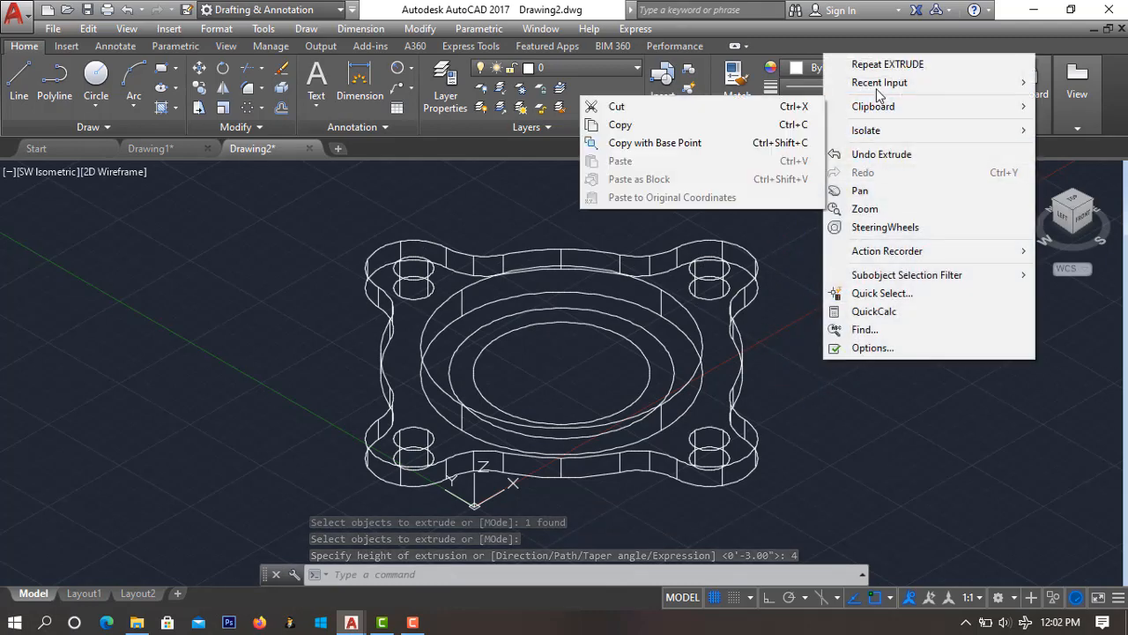
pyautogui.moveTo(879, 83)
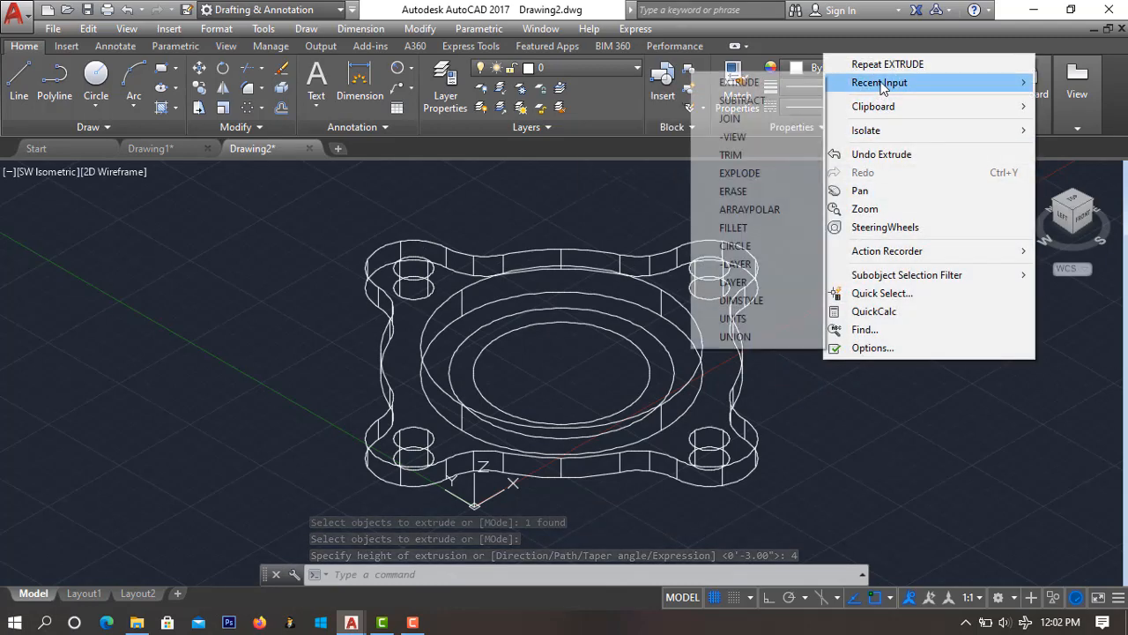
pyautogui.click(788, 82)
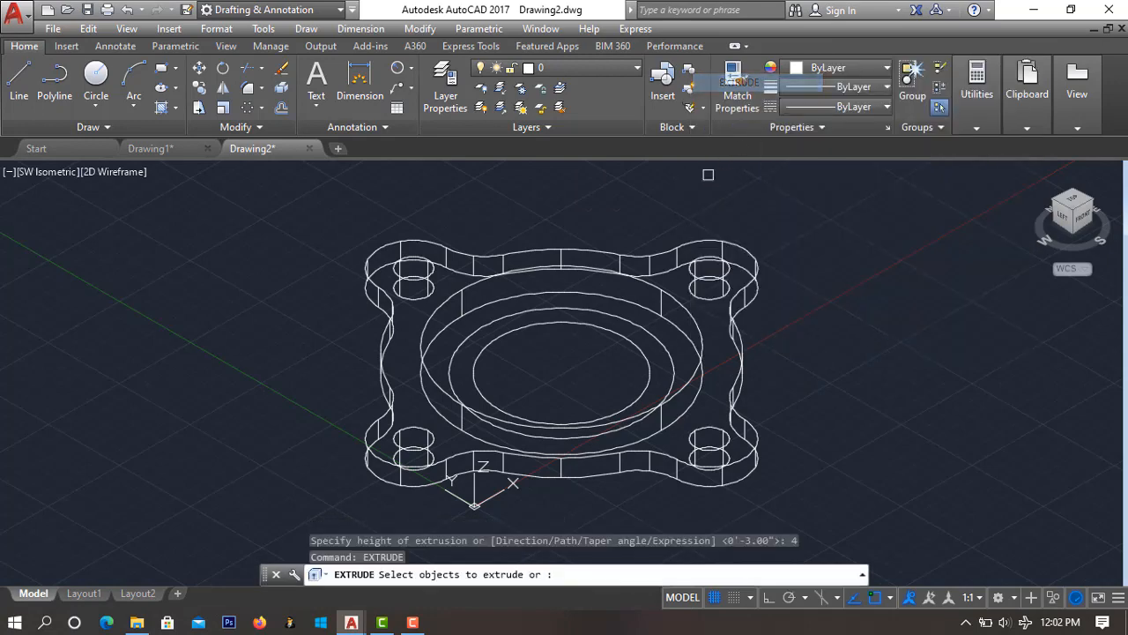
pyautogui.click(667, 356)
pyautogui.press('Return')
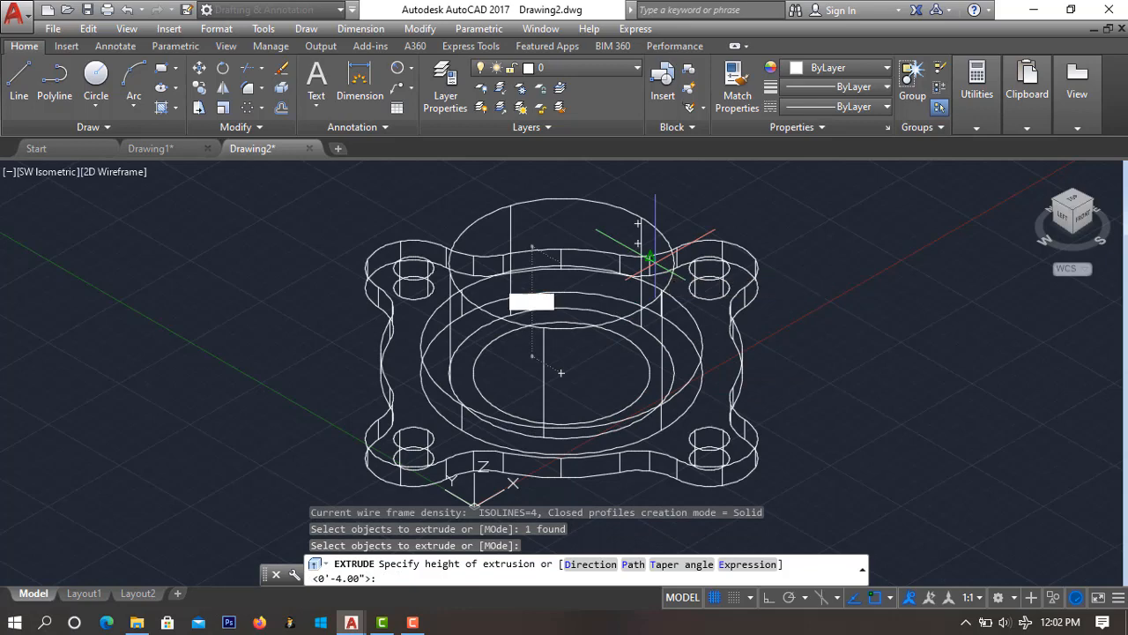
pyautogui.write('5')
pyautogui.press('Return')
# Extrude the smallest central circle to a height of 5.5 inches
pyautogui.rightClick(829, 319)
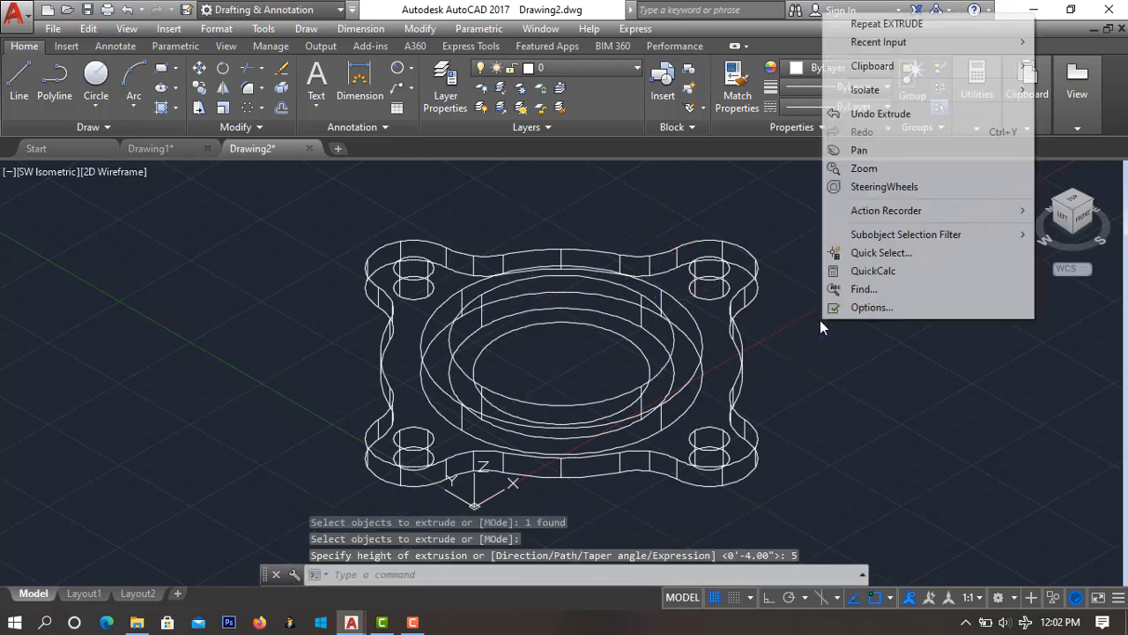
pyautogui.moveTo(884, 45)
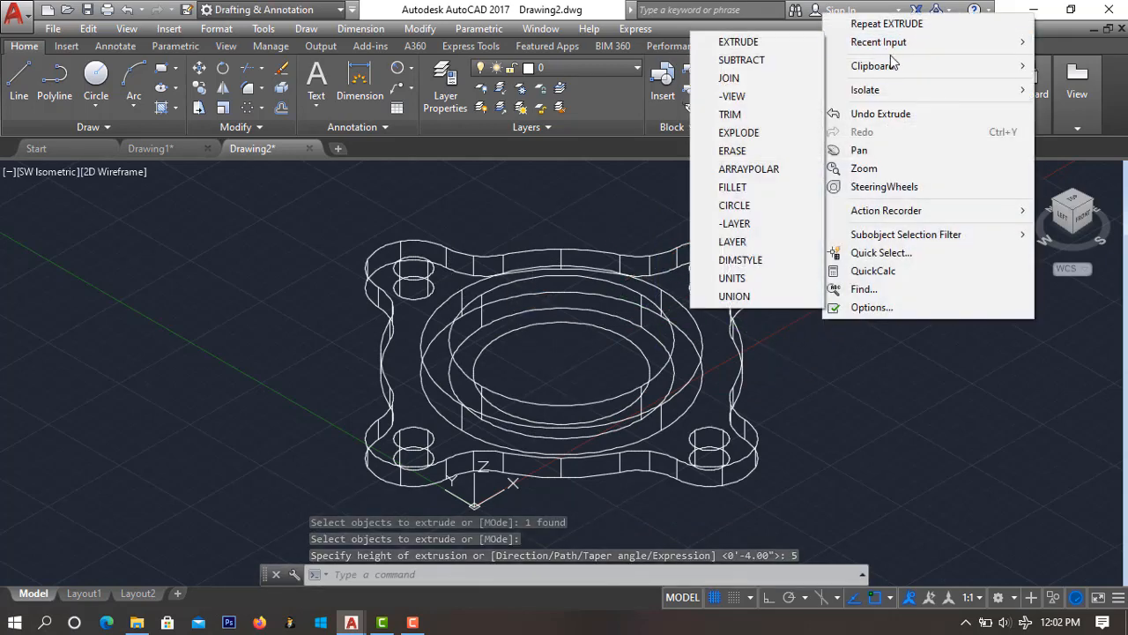
pyautogui.click(783, 42)
pyautogui.click(638, 341)
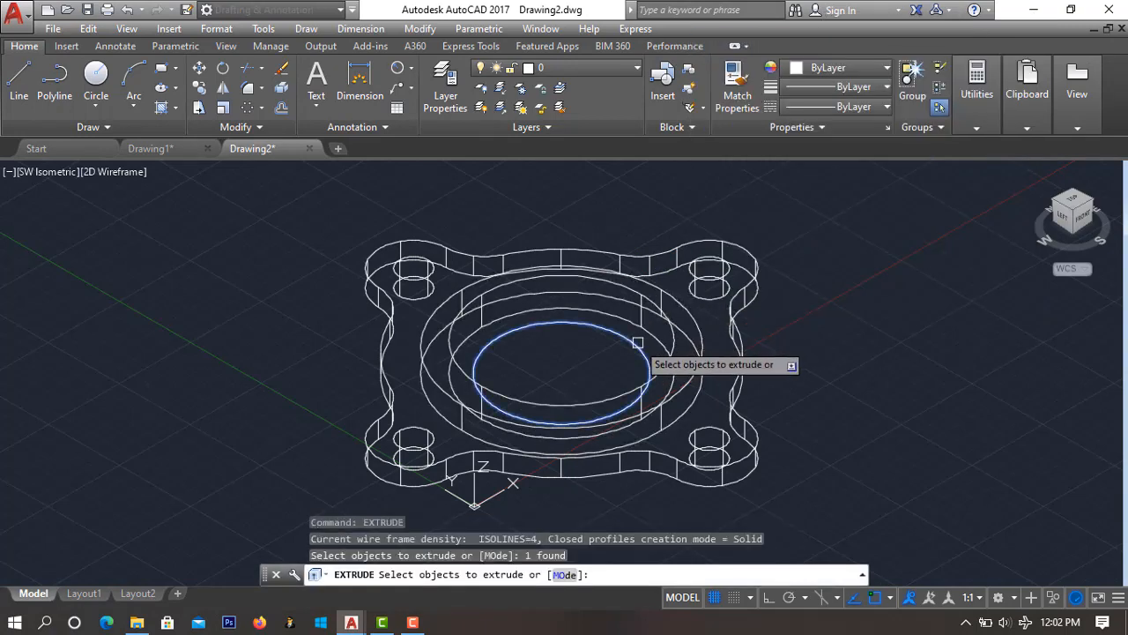
pyautogui.press('Return')
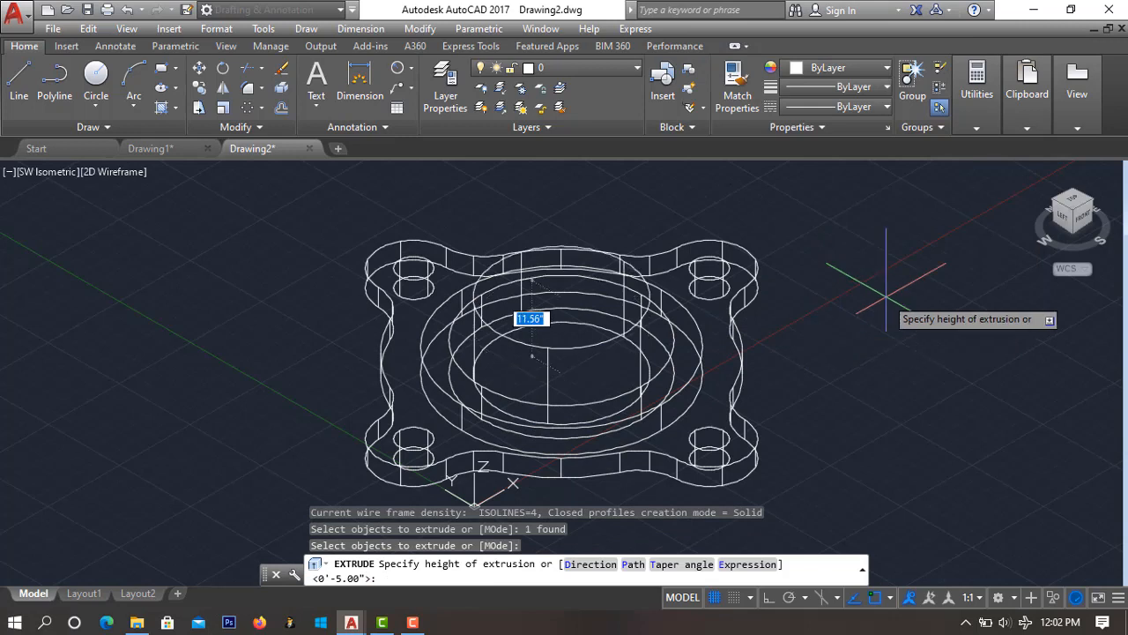
pyautogui.press('Return')
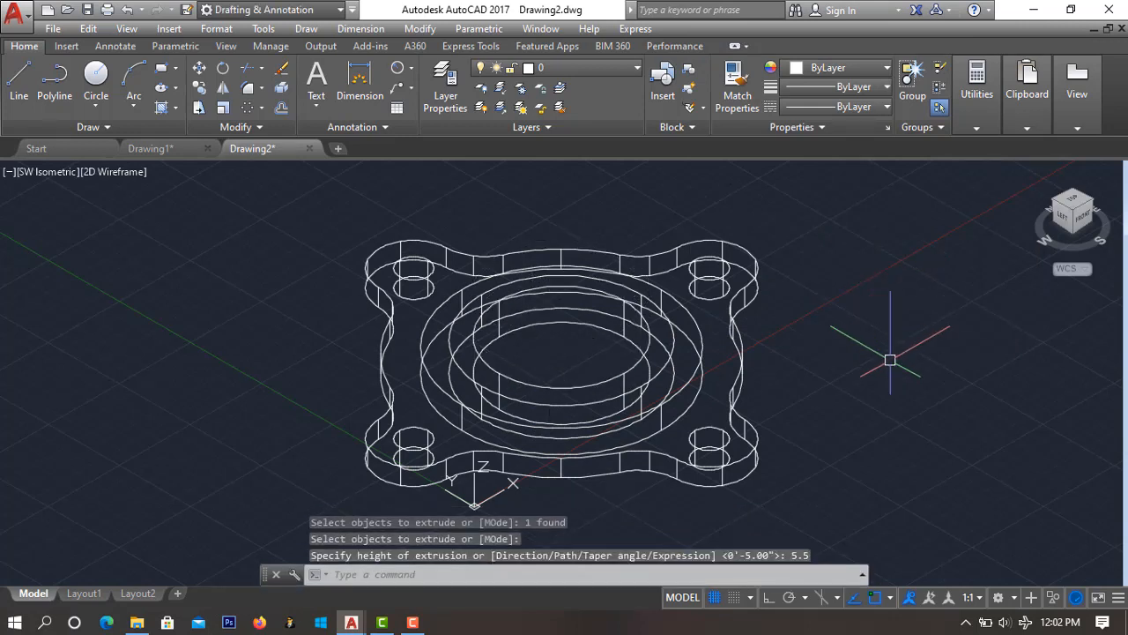
# Shade the model with the SHADE command to display the solids with flat faces and edges
pyautogui.write('shad')
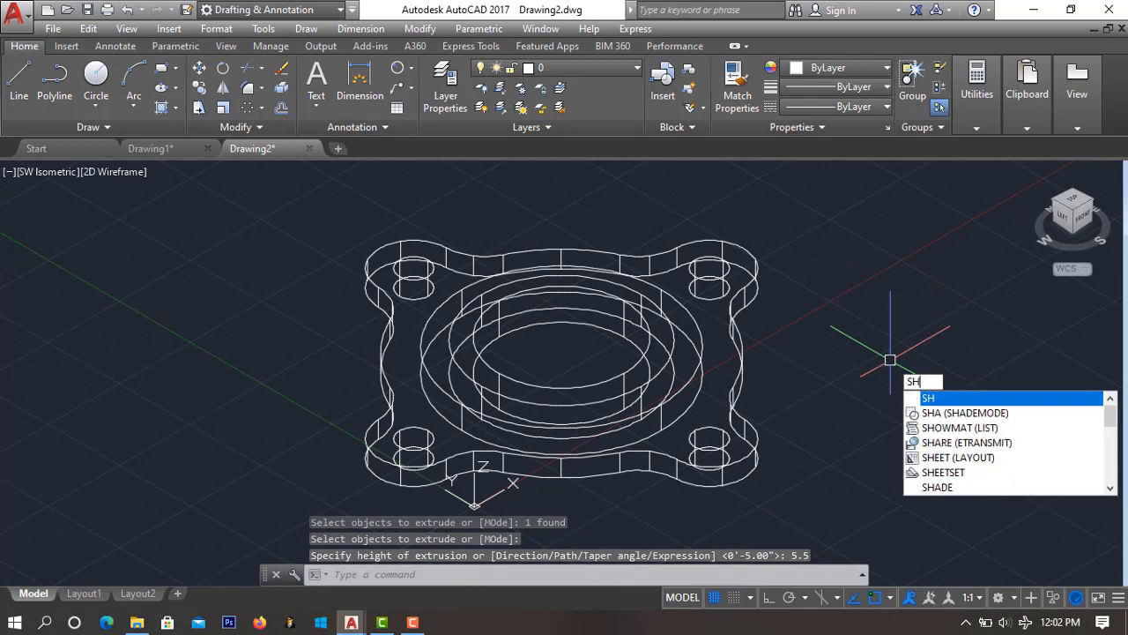
pyautogui.write('e')
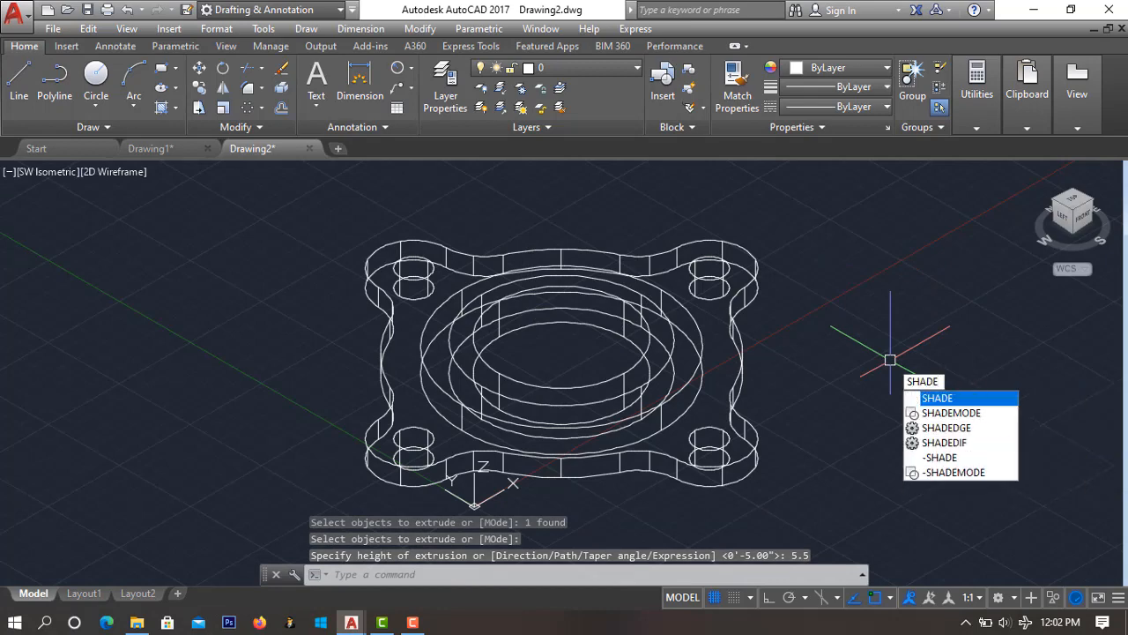
pyautogui.press('Return')
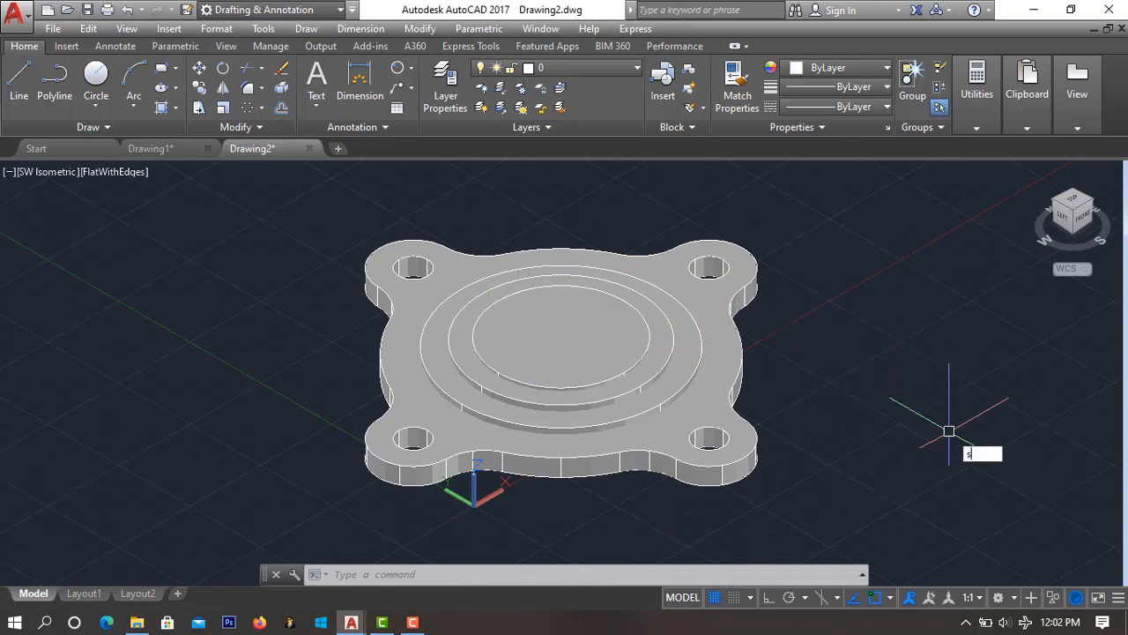
# Subtract the innermost central cylinder from the middle cylinder around it
pyautogui.press('Return')
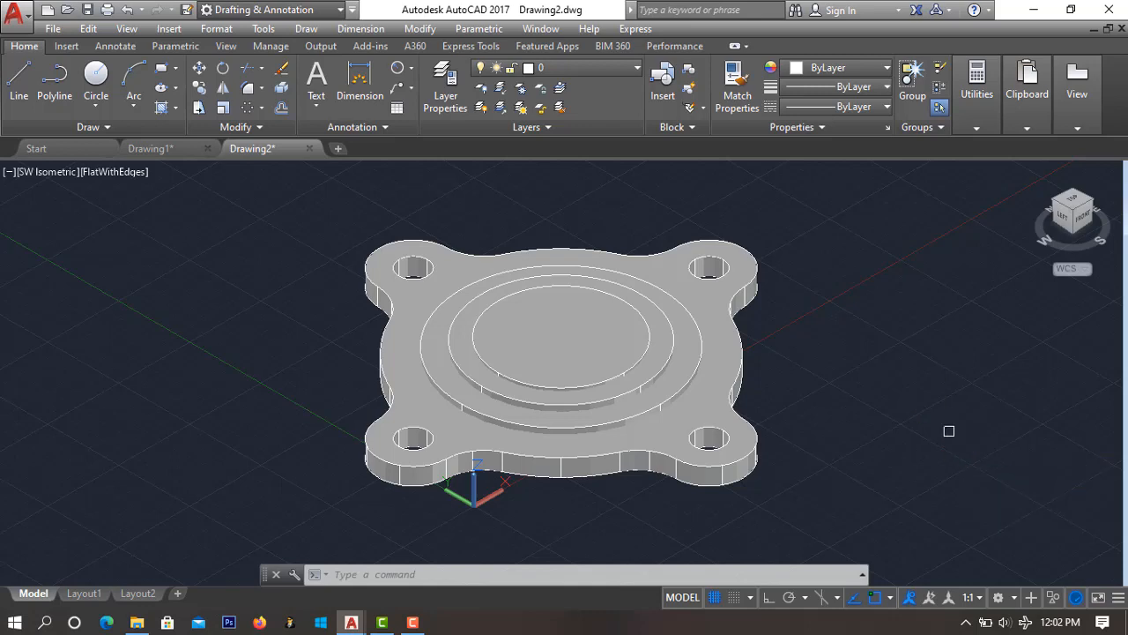
pyautogui.click(662, 336)
pyautogui.press('Return')
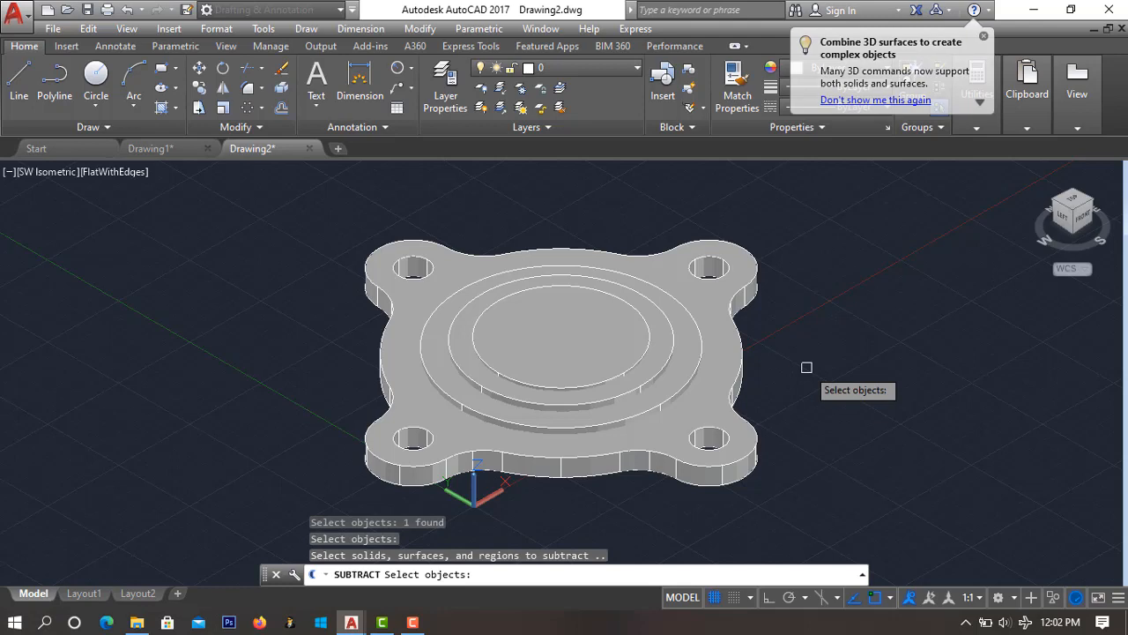
pyautogui.click(575, 353)
pyautogui.press('Return')
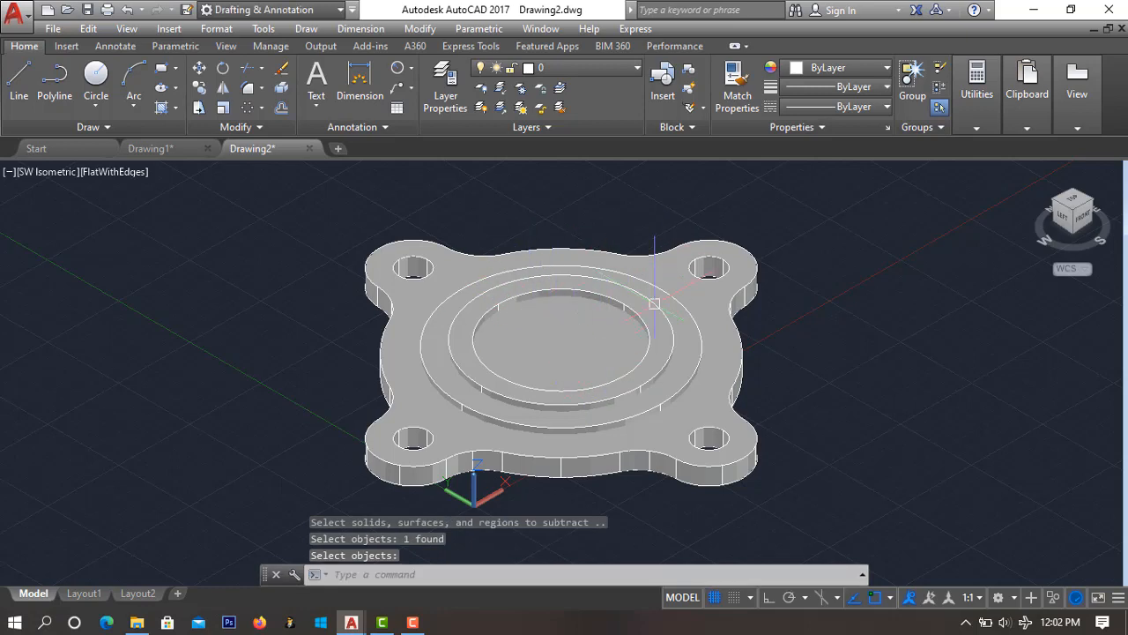
pyautogui.scroll(-2, 654, 304)
pyautogui.scroll(4, 591, 441)
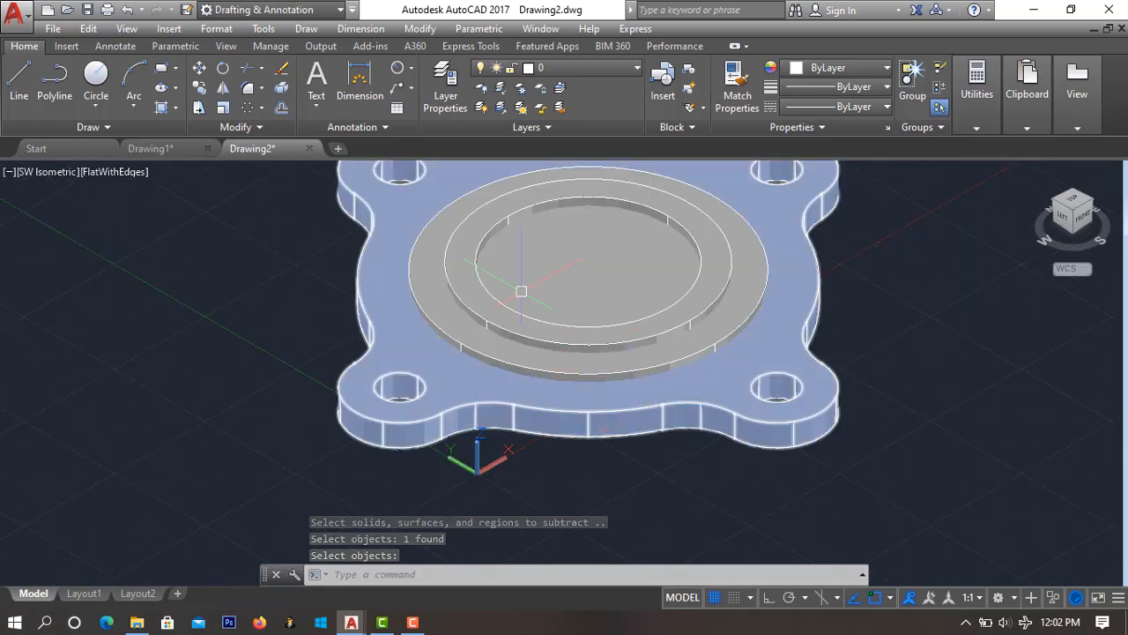
pyautogui.scroll(-2, 871, 358)
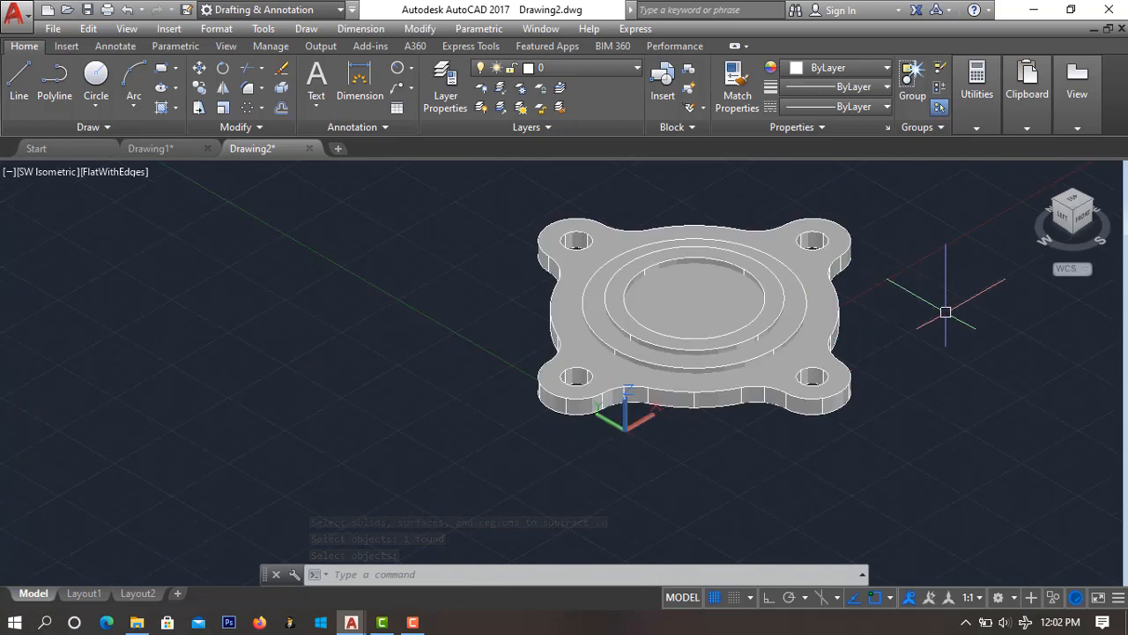
pyautogui.moveTo(970, 310)
pyautogui.mouseDown()
pyautogui.moveTo(826, 521)
pyautogui.moveTo(443, 370)
pyautogui.moveTo(553, 163)
pyautogui.moveTo(957, 265)
pyautogui.moveTo(965, 291)
pyautogui.mouseUp()
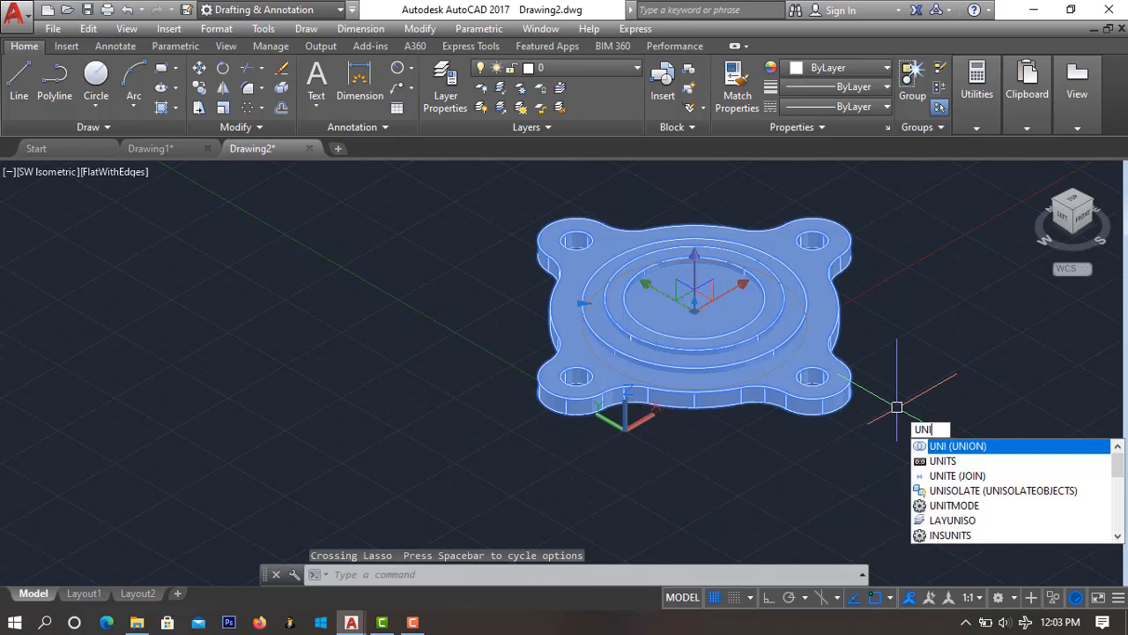
pyautogui.press('Return')
pyautogui.click(731, 336)
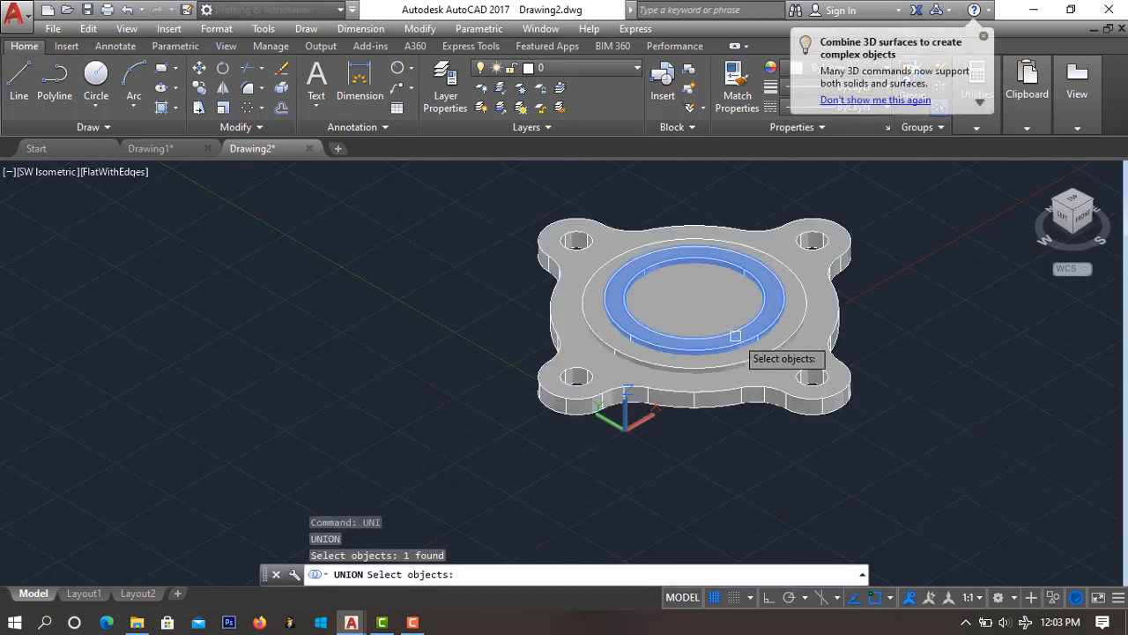
pyautogui.click(890, 332)
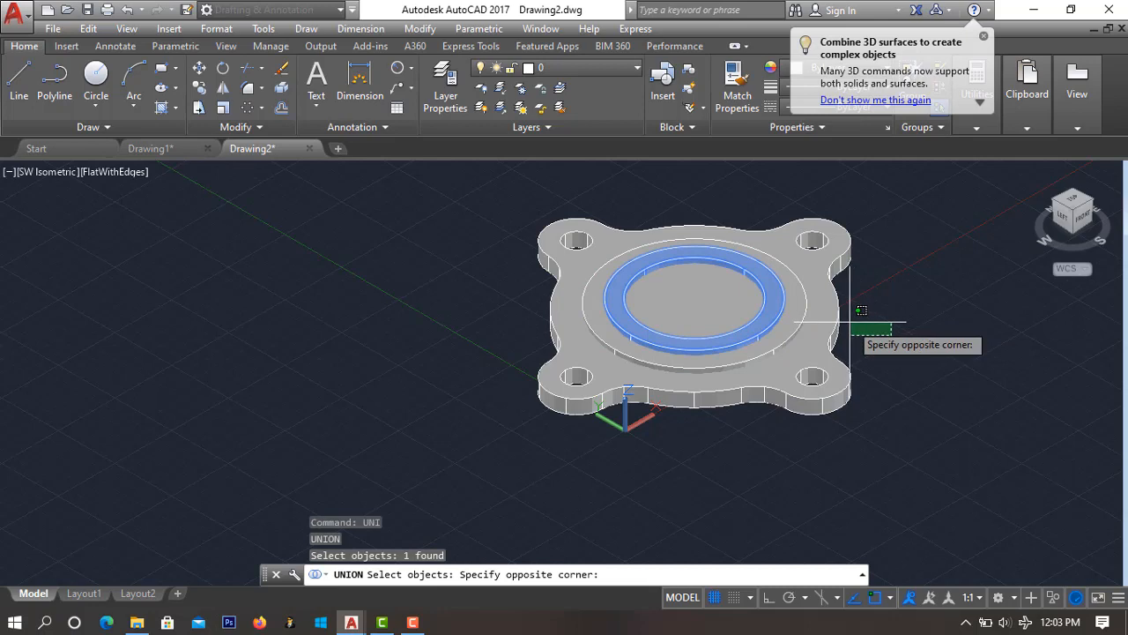
pyautogui.press('Escape')
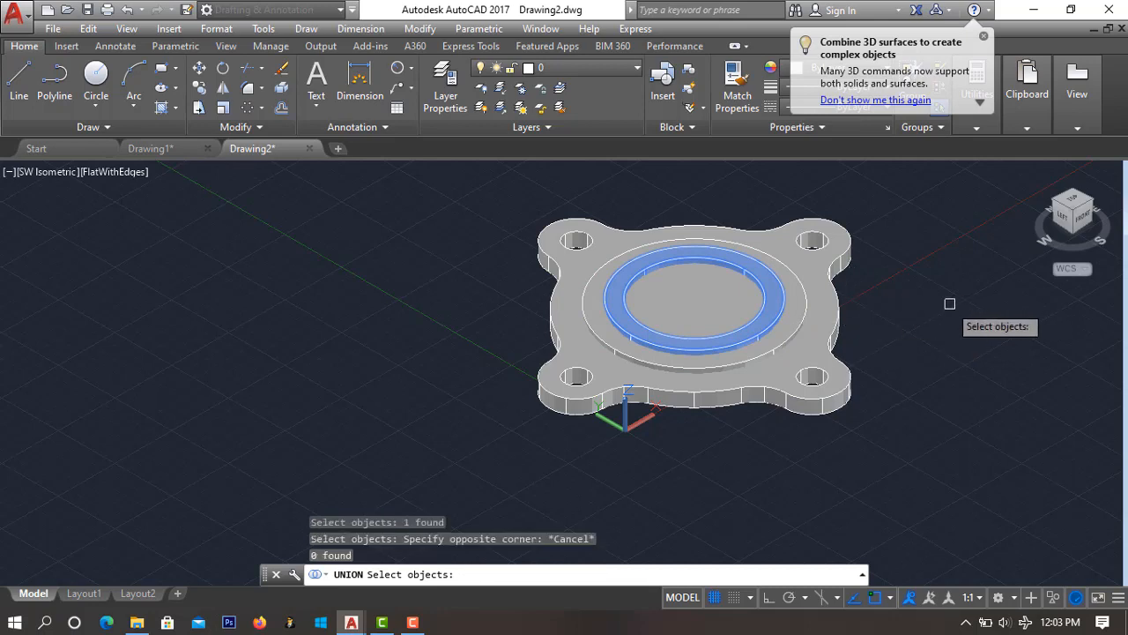
pyautogui.press('Escape')
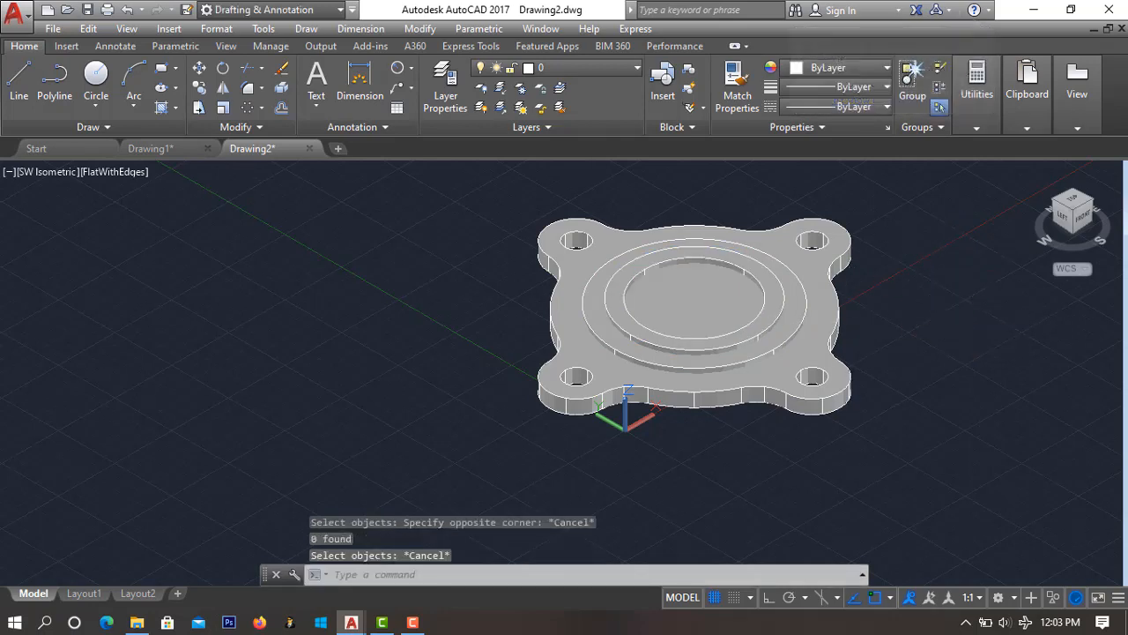
# Check the finished flange in Drawing1 for reference and return to Drawing2
pyautogui.moveTo(951, 286); pyautogui.dragTo(834, 317, button='middle')
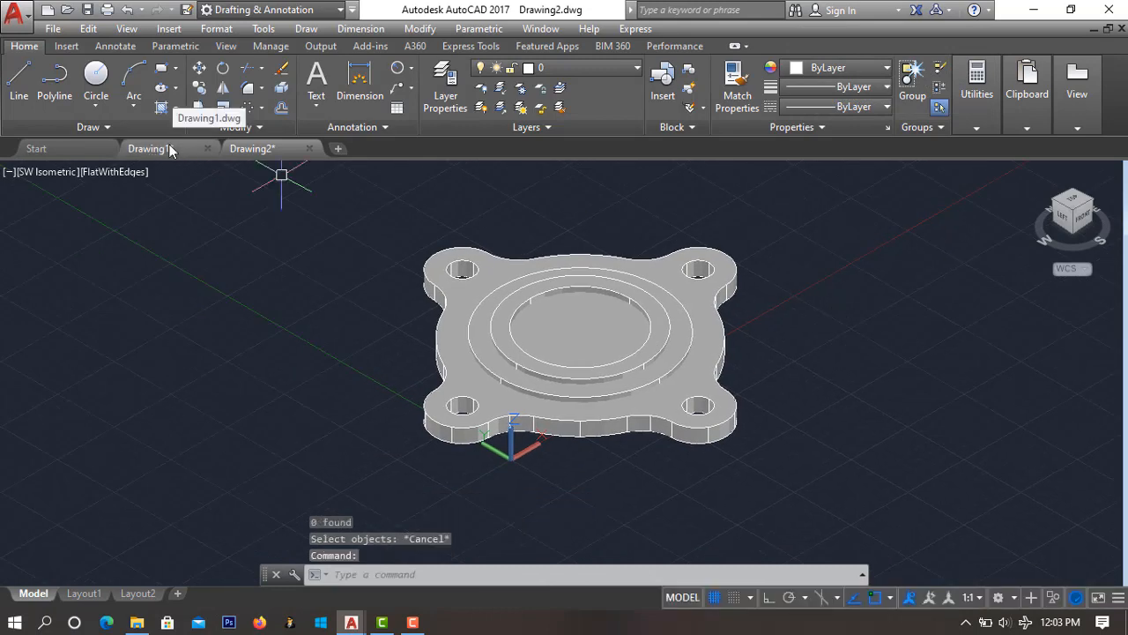
pyautogui.click(167, 148)
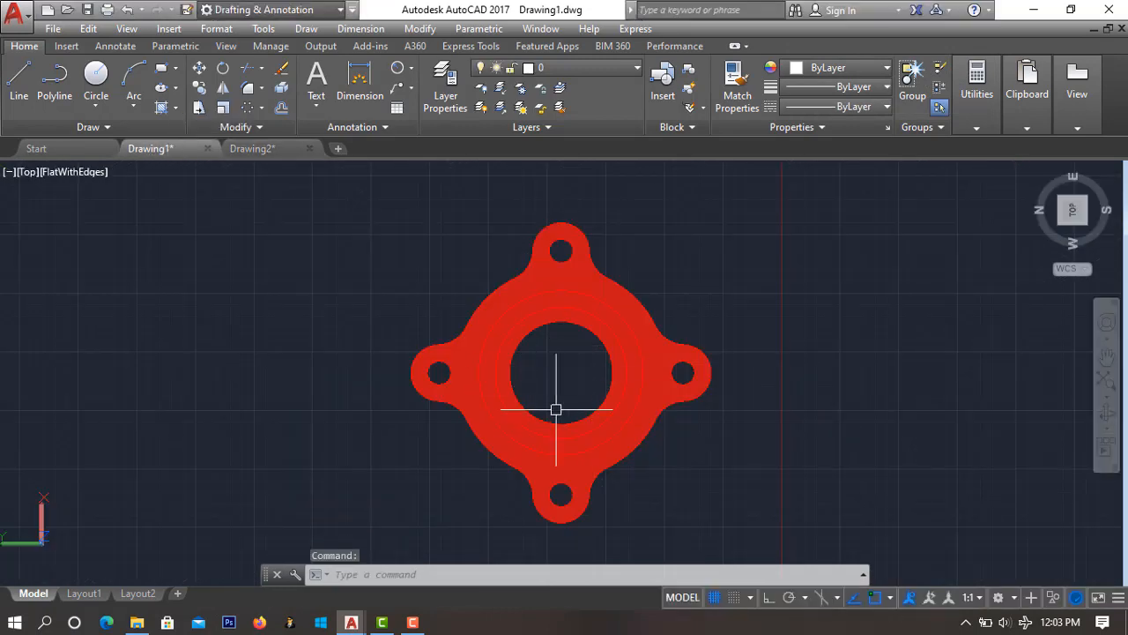
pyautogui.click(276, 147)
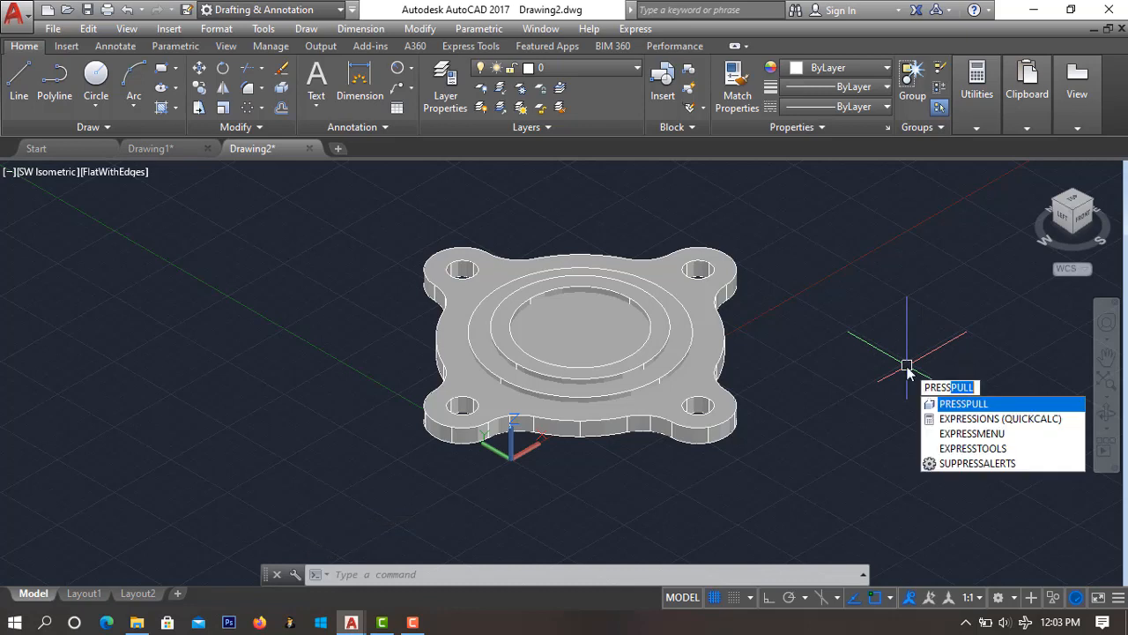
# Try to use Presspull on the recessed circular area at the flange's centre
pyautogui.press('Return')
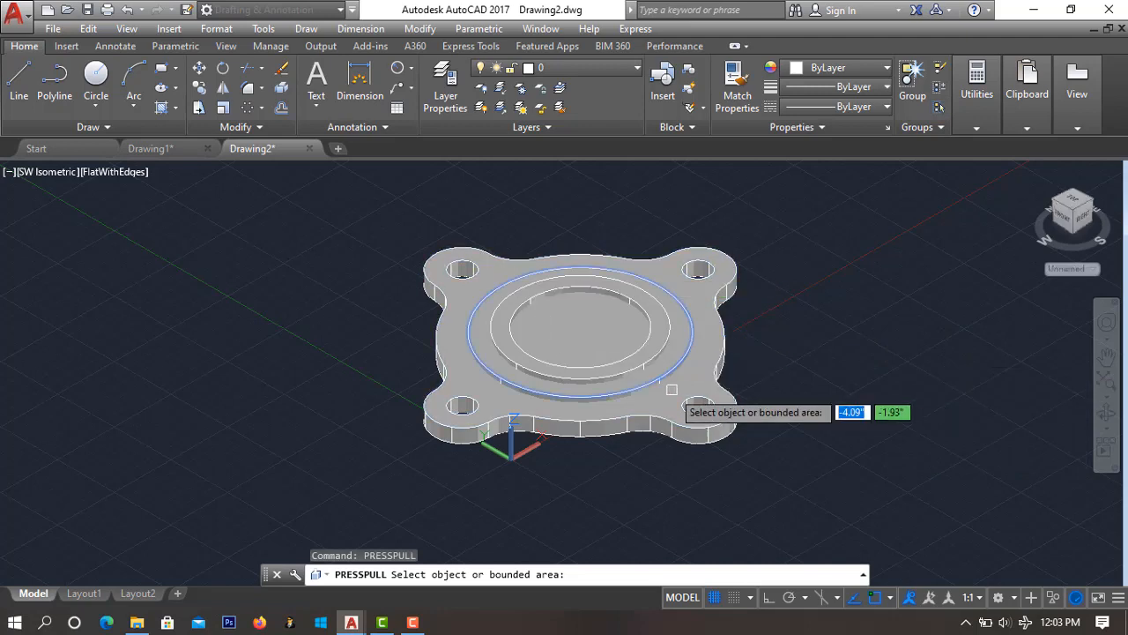
pyautogui.click(590, 322)
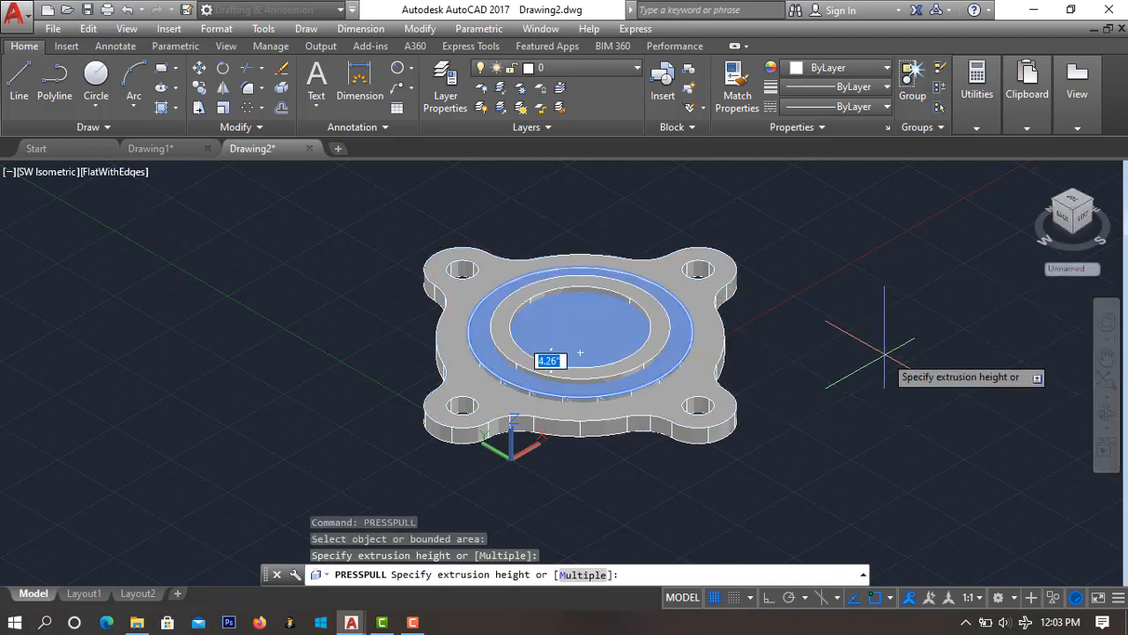
pyautogui.press('Escape')
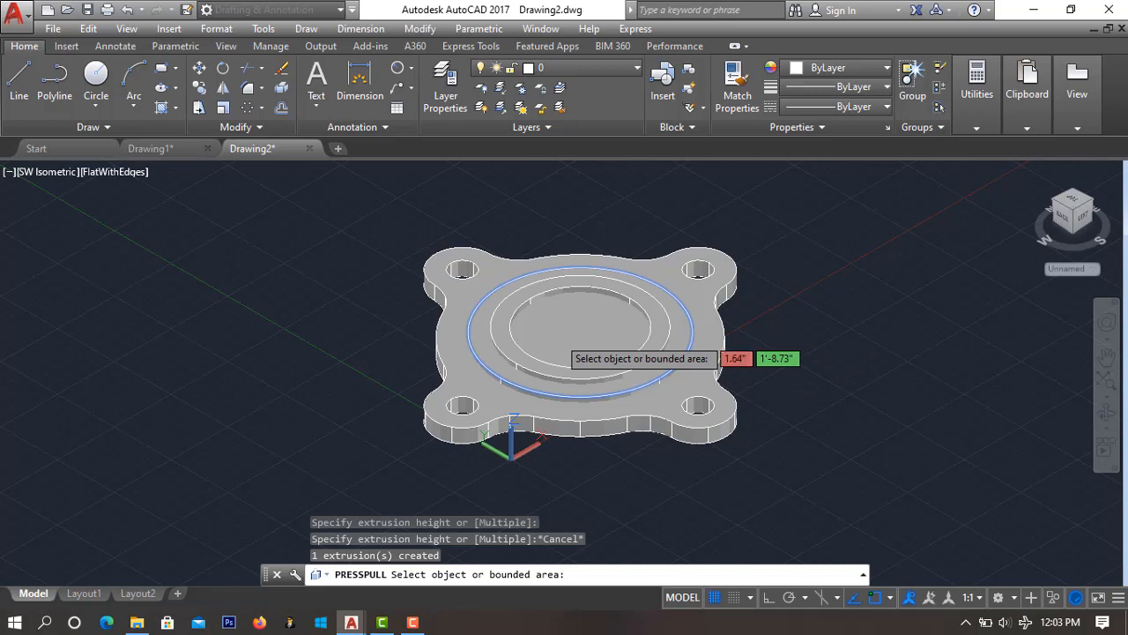
pyautogui.press('Return')
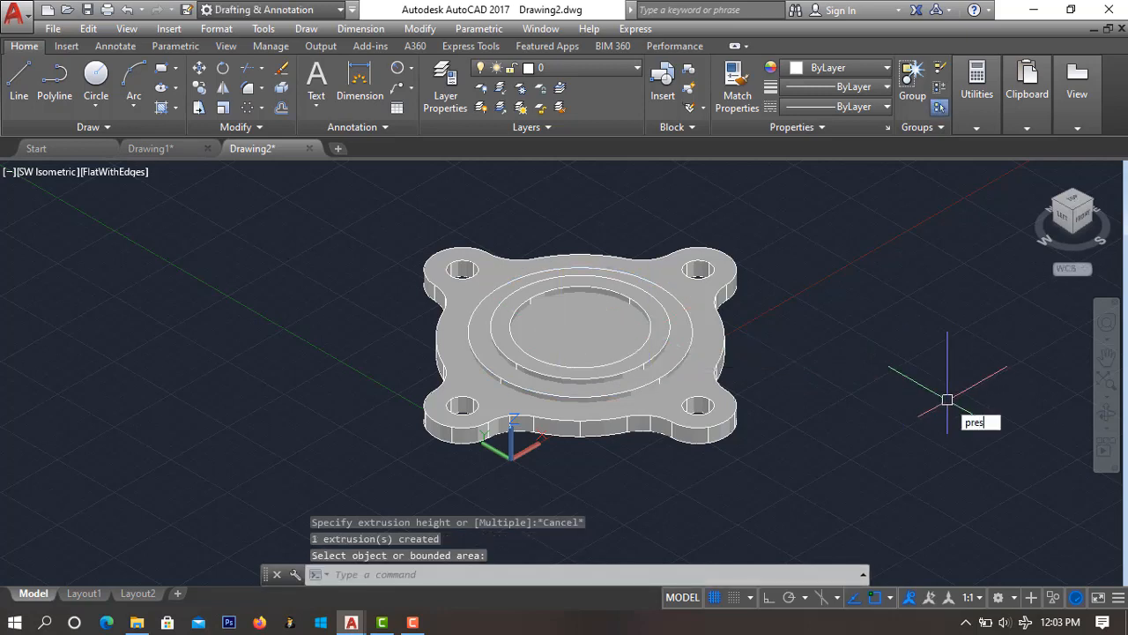
pyautogui.write('presspu')
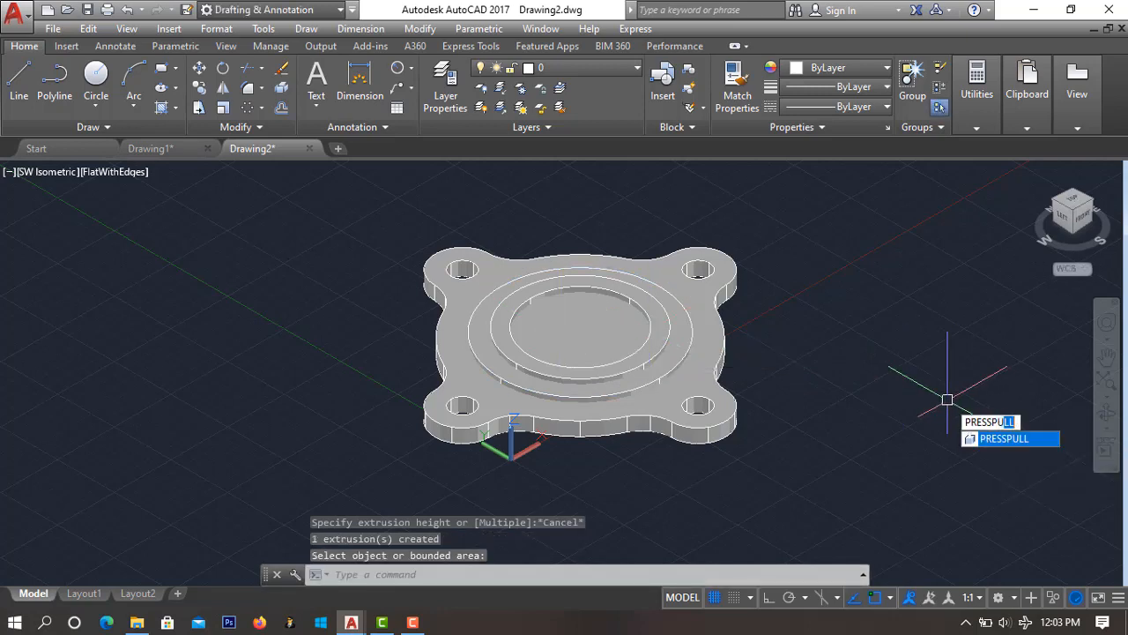
pyautogui.press('Return')
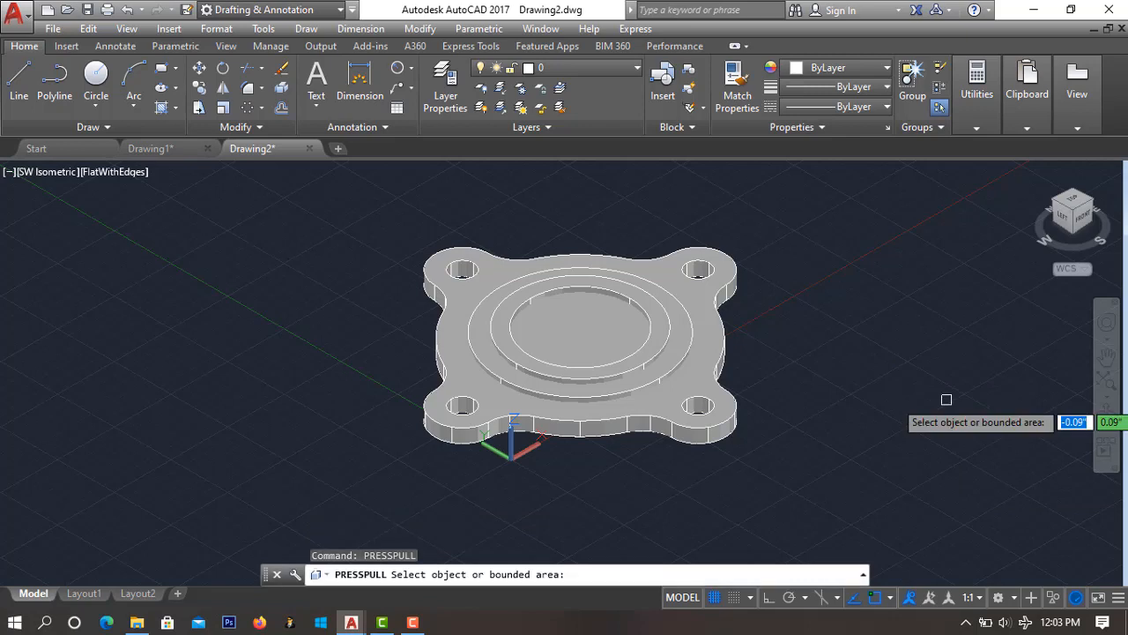
pyautogui.click(560, 337)
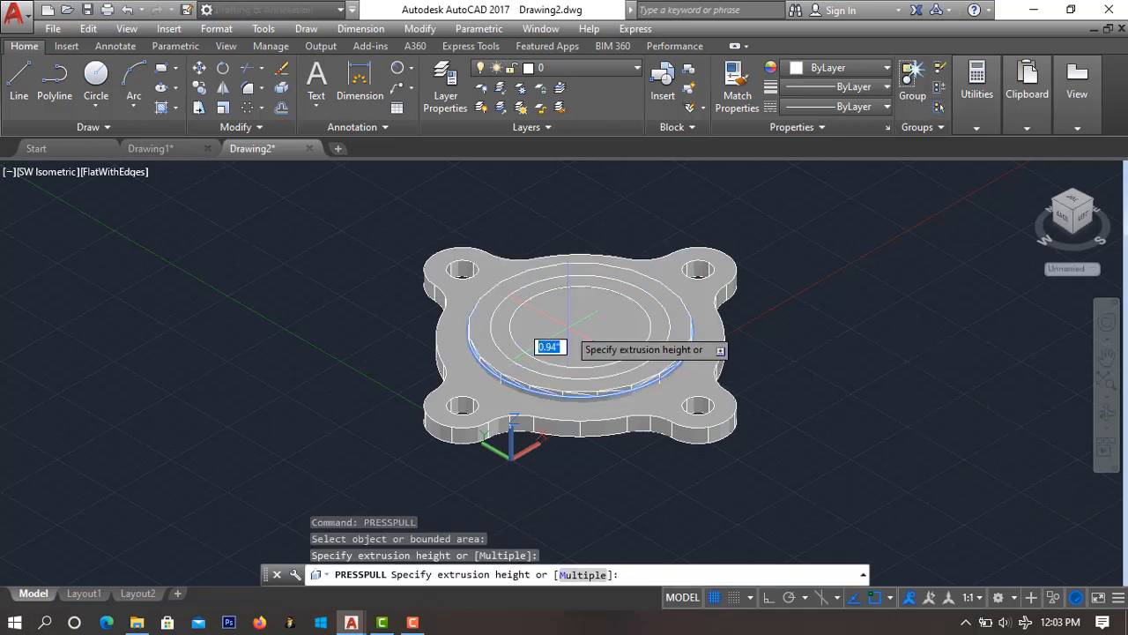
pyautogui.press('Escape')
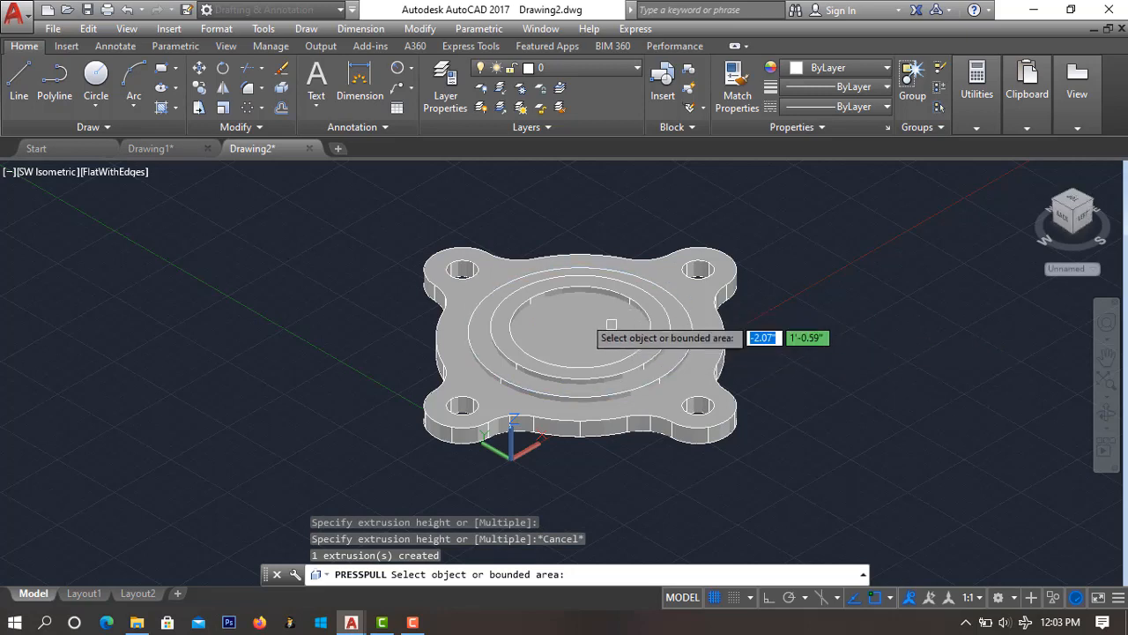
pyautogui.scroll(-2, 534, 322)
pyautogui.scroll(6, 551, 328)
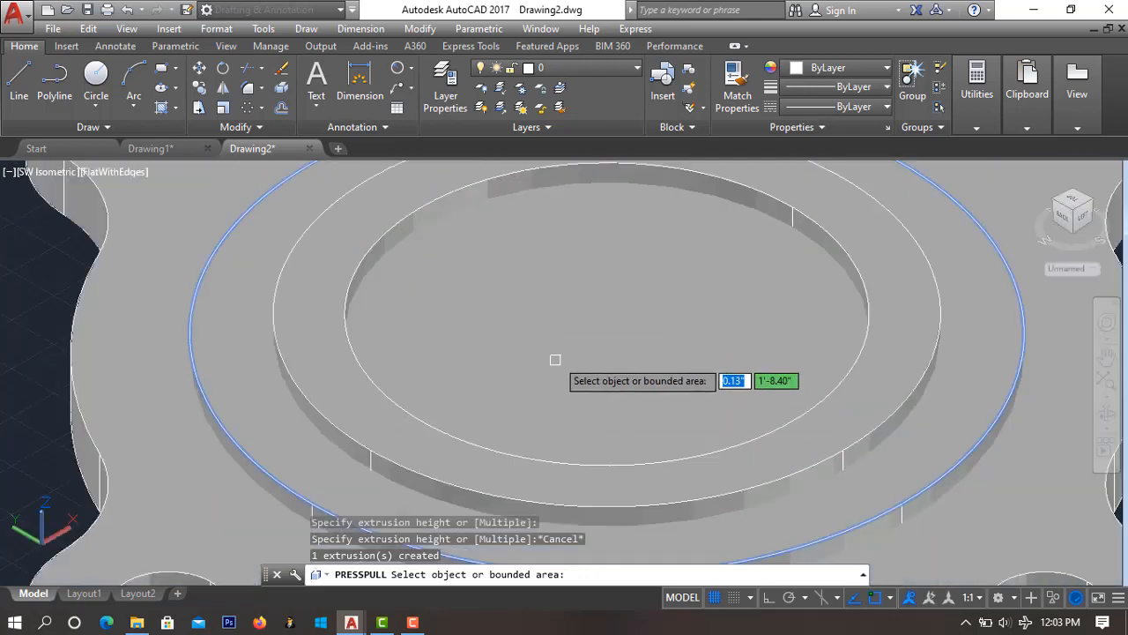
pyautogui.scroll(-6, 580, 380)
pyautogui.press('Return')
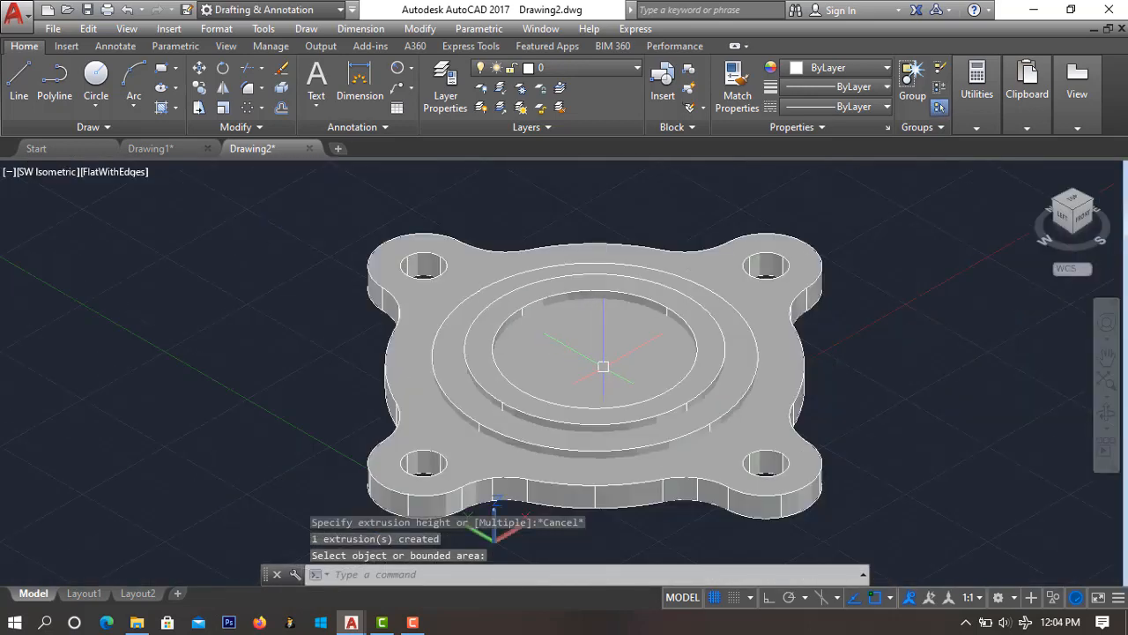
# Undo the recent Presspull and Union operations and the subtraction of the innermost central cylinder
pyautogui.hotkey('ctrl', 'z')
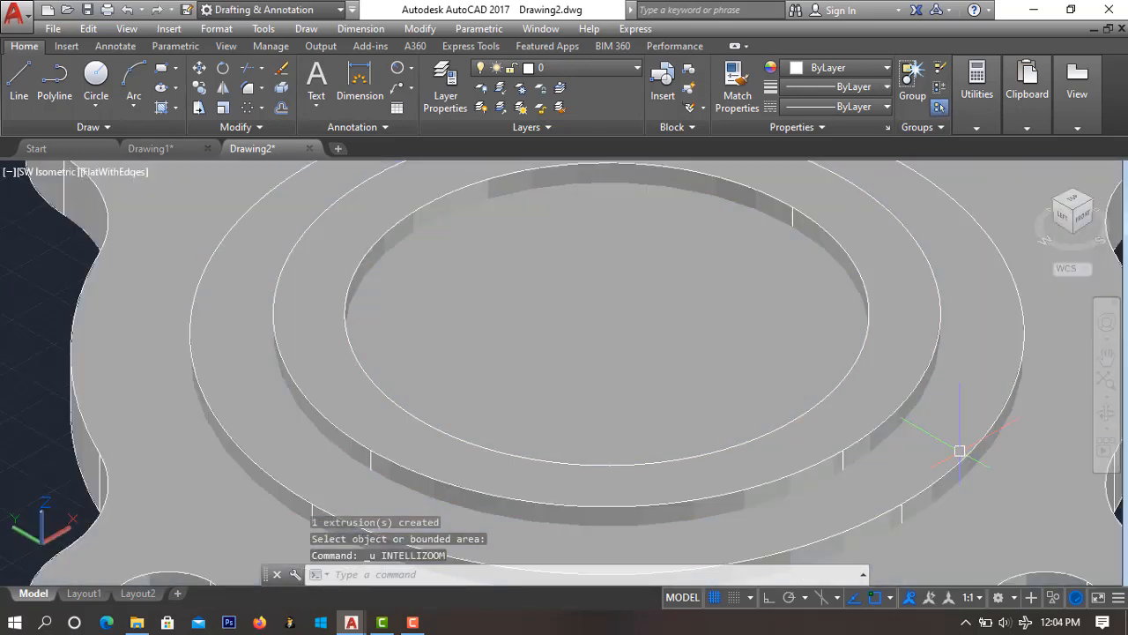
pyautogui.hotkey('ctrl', 'z')
pyautogui.hotkey('ctrl', 'z')
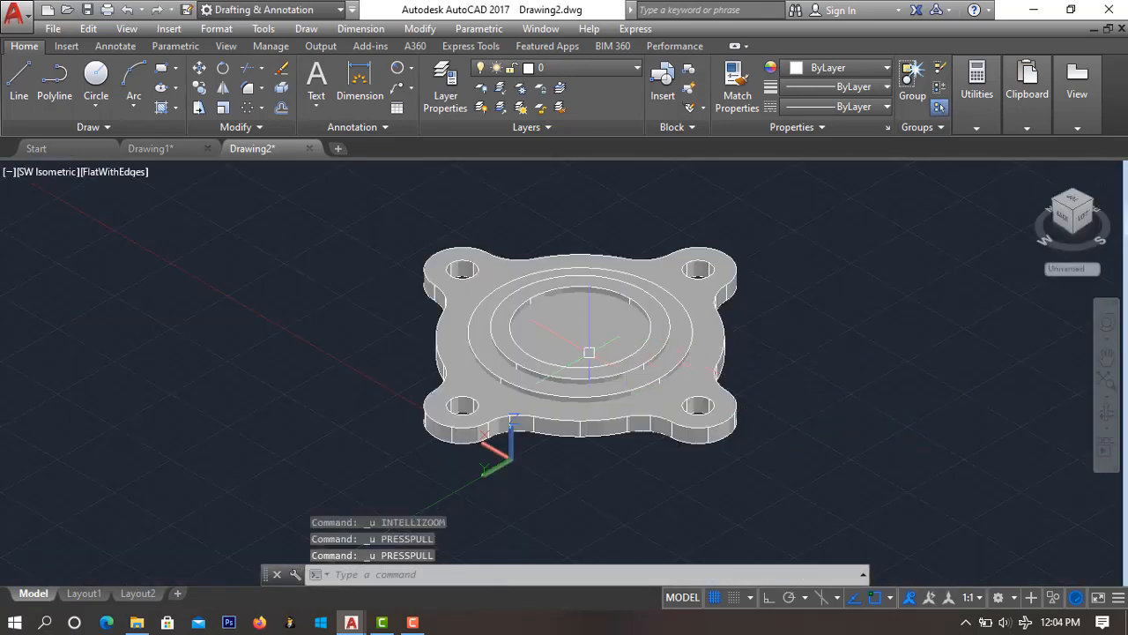
pyautogui.moveTo(837, 355); pyautogui.dragTo(951, 326, button='middle')
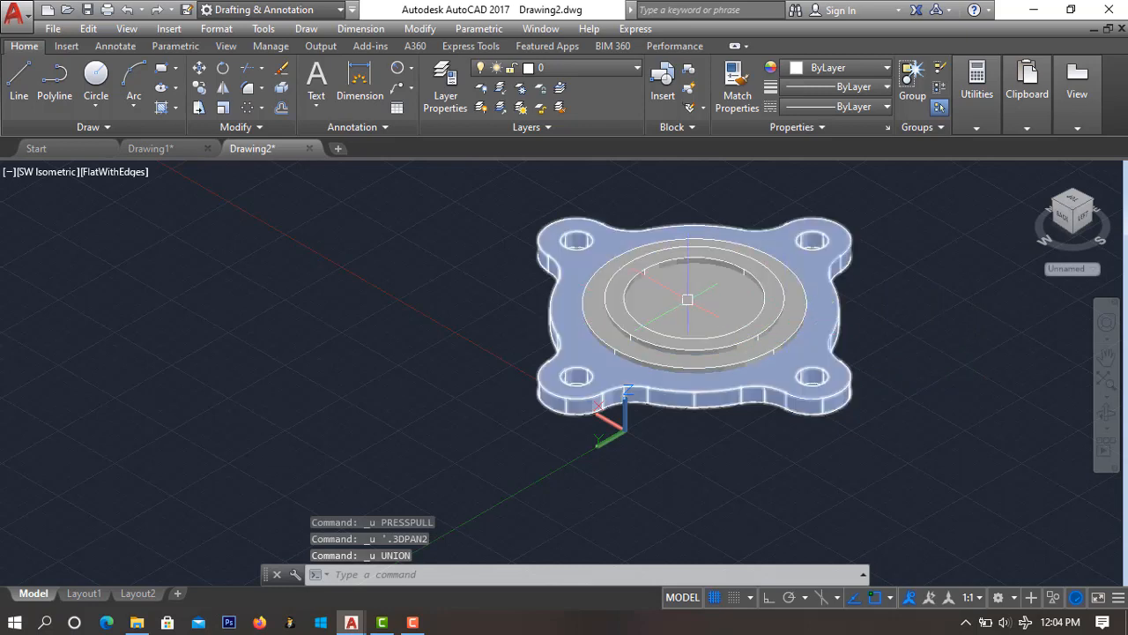
pyautogui.scroll(2, 999, 403)
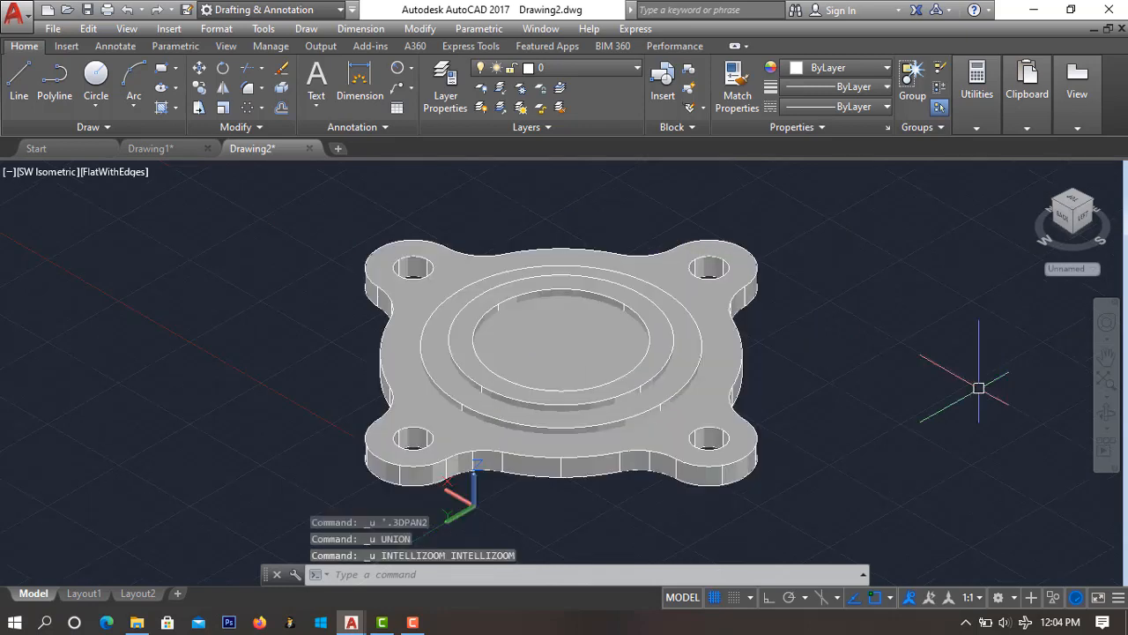
pyautogui.hotkey('ctrl', 'z')
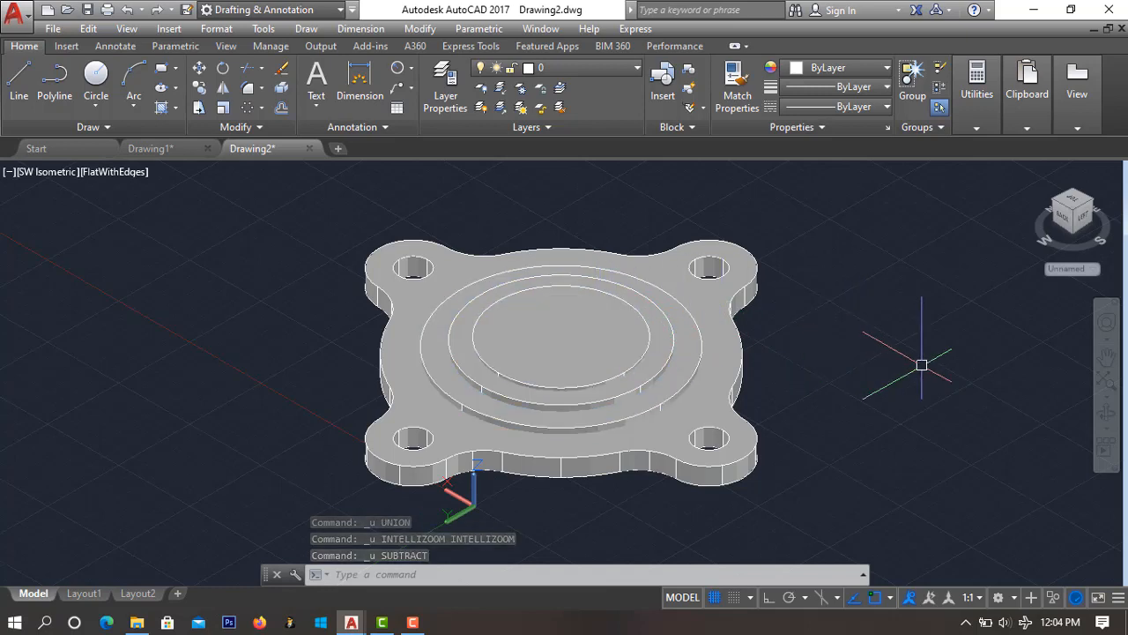
# Try to presspull the innermost circular face at the flange's centre downward through the plate
pyautogui.write('pr')
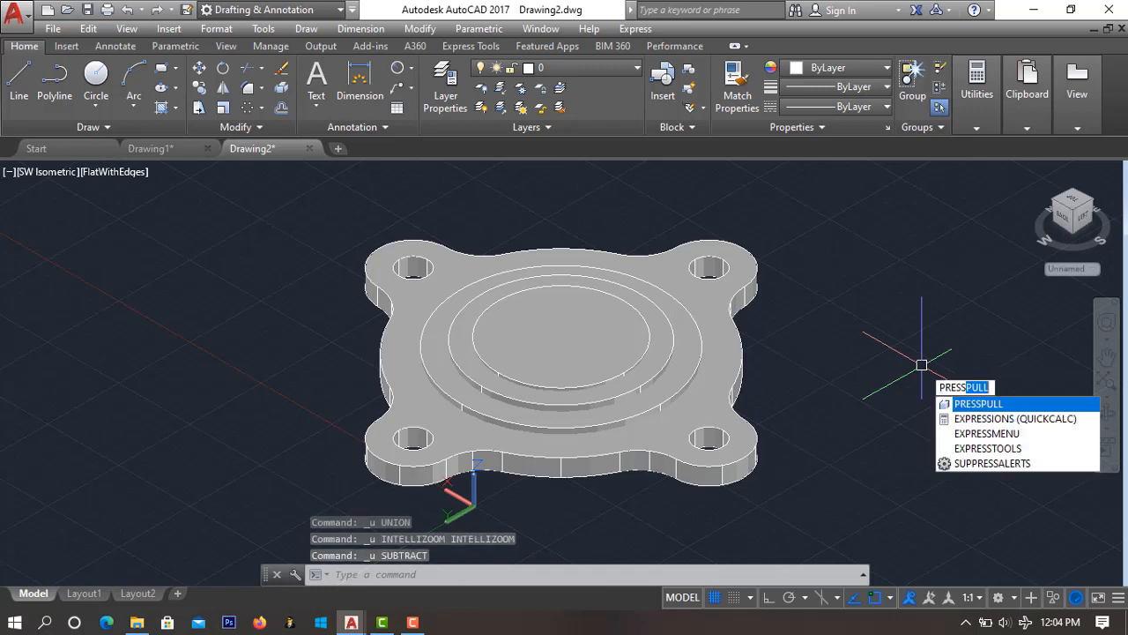
pyautogui.press('Return')
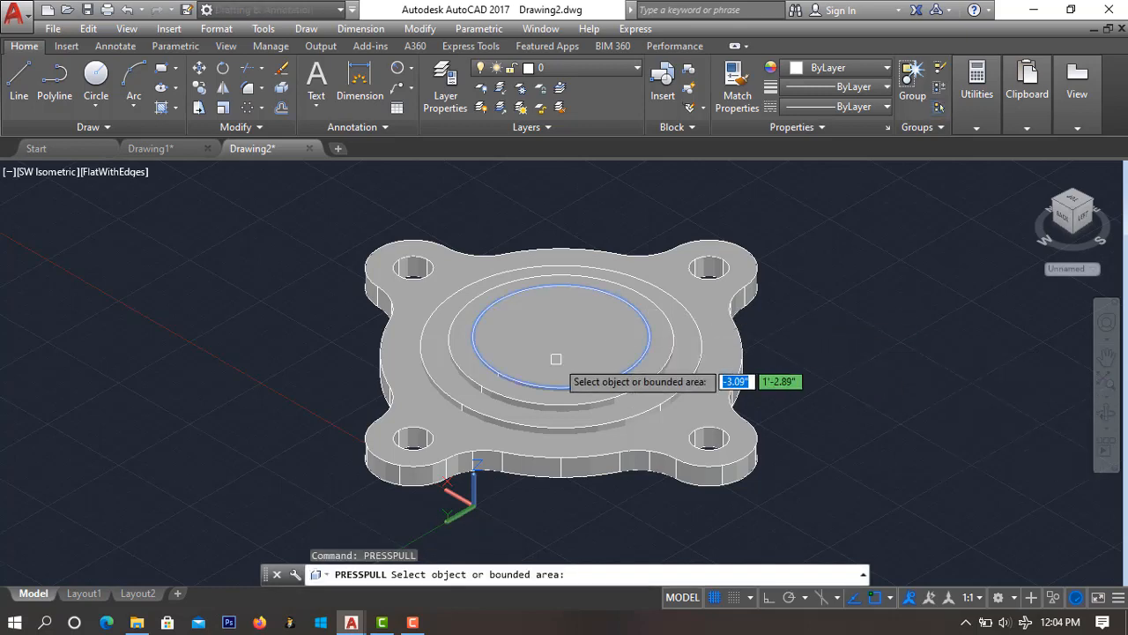
pyautogui.click(554, 358)
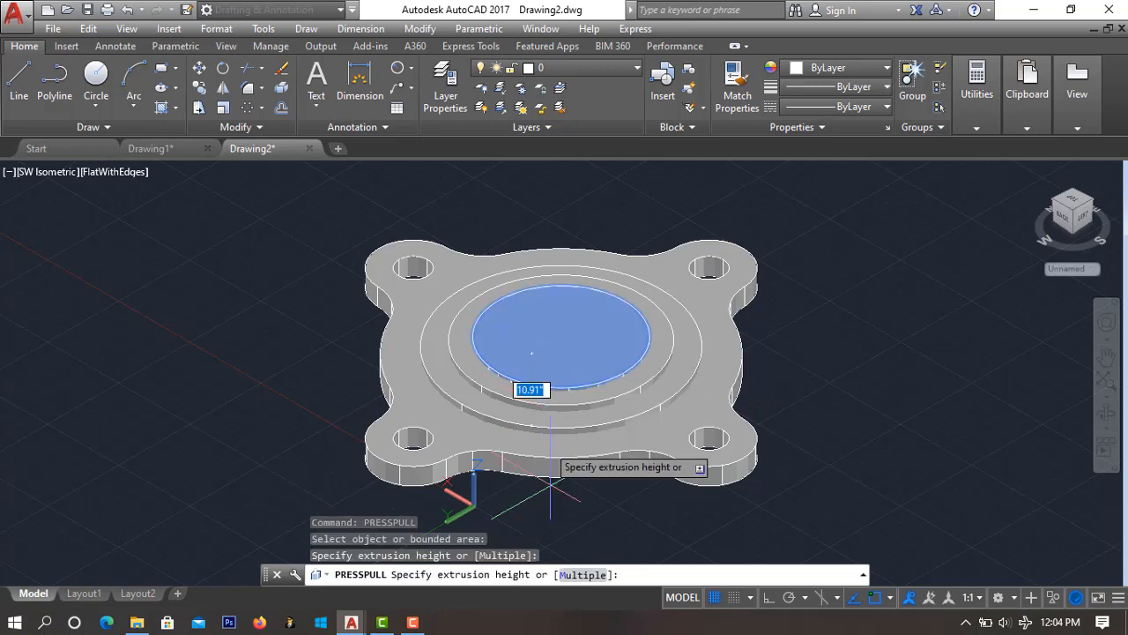
pyautogui.click(585, 532)
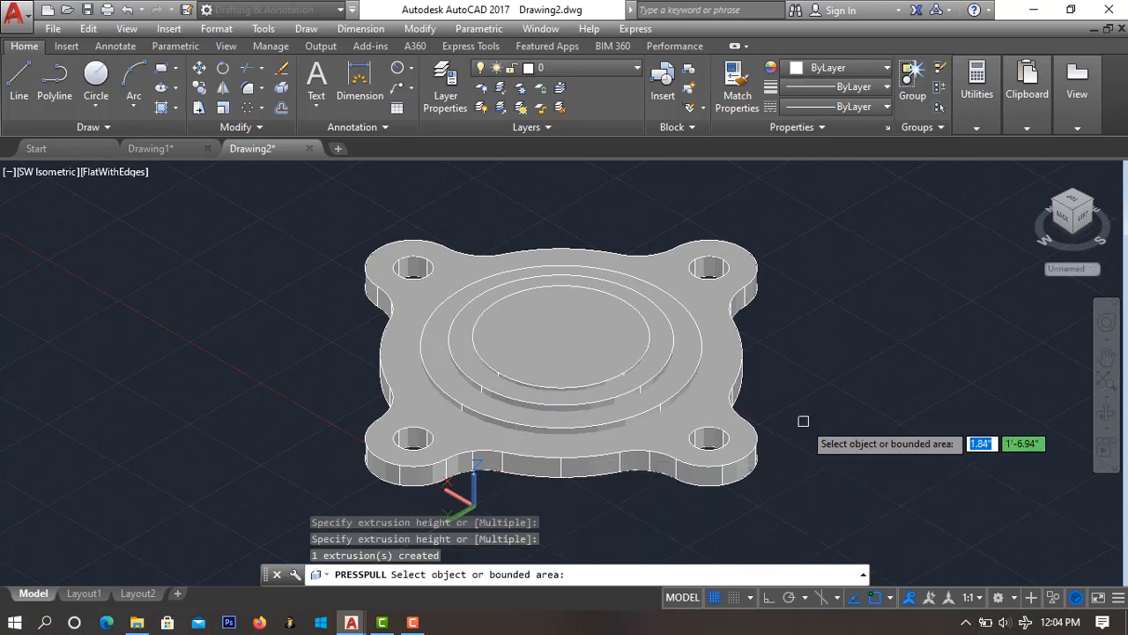
pyautogui.press('Return')
pyautogui.moveTo(867, 423)
pyautogui.mouseDown()
pyautogui.moveTo(749, 450)
pyautogui.moveTo(403, 391)
pyautogui.moveTo(373, 182)
pyautogui.moveTo(564, 168)
pyautogui.moveTo(880, 370)
pyautogui.mouseUp()
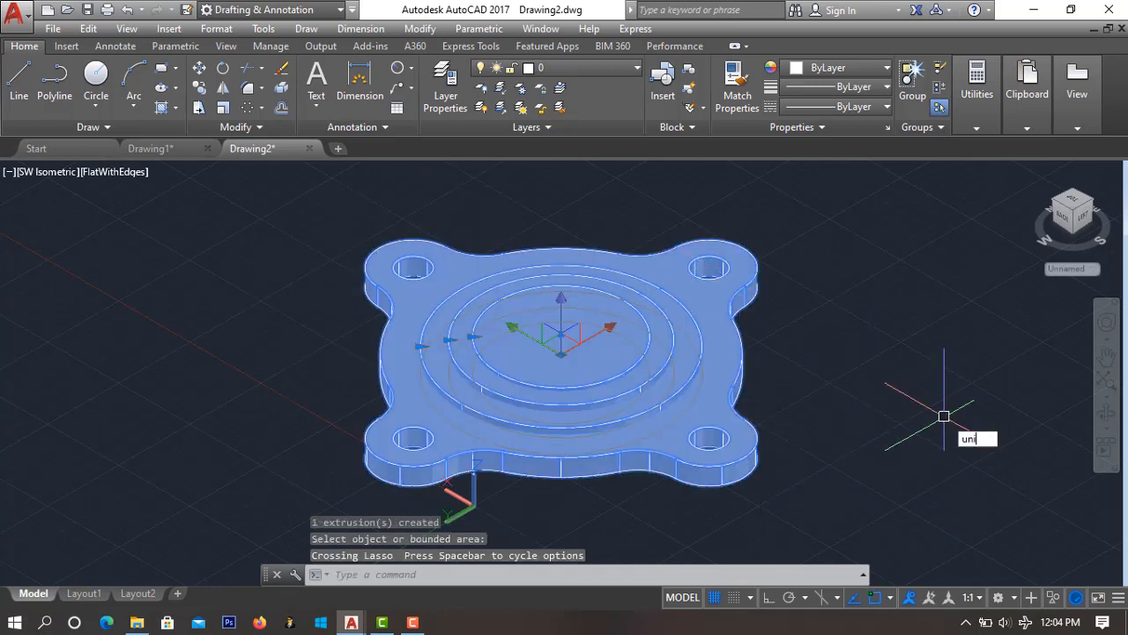
pyautogui.press('Return')
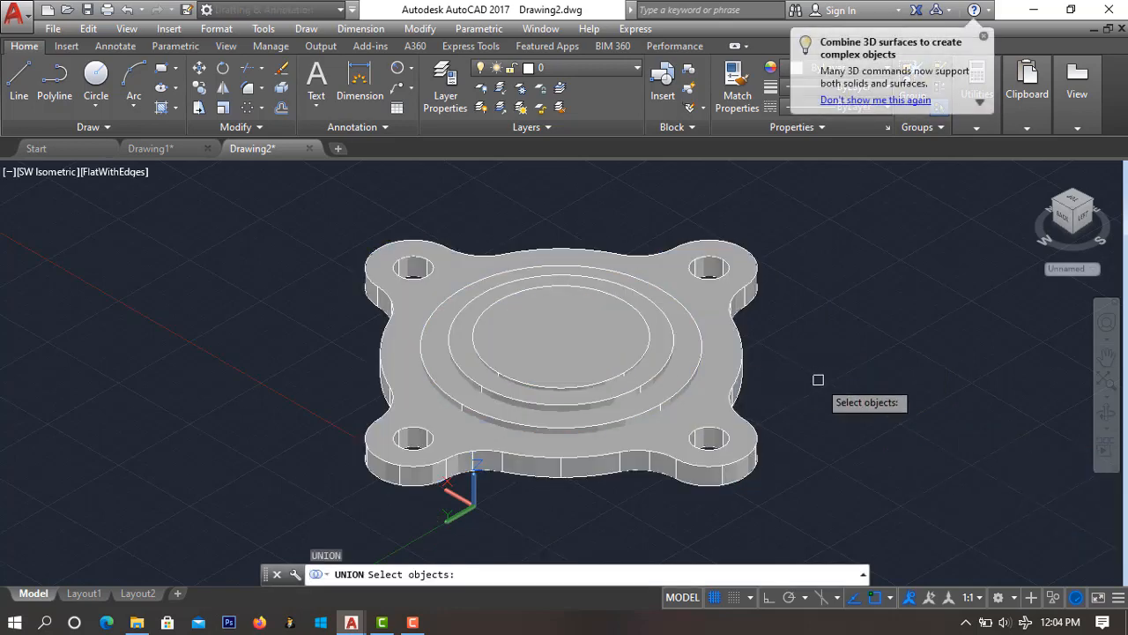
pyautogui.press('Escape')
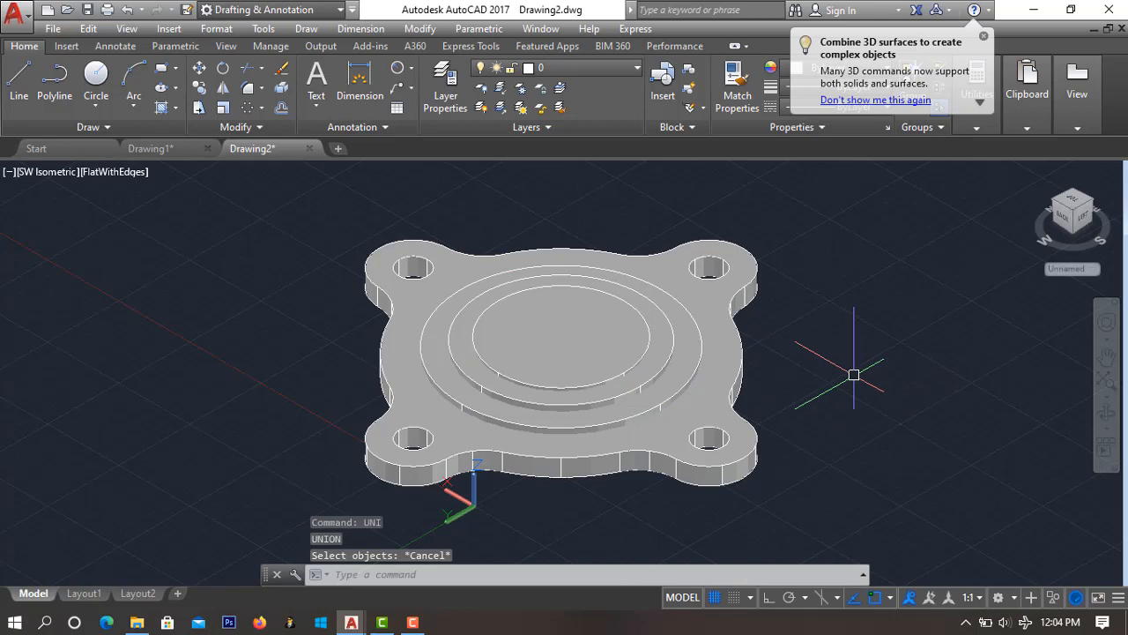
# Try Presspull again on the flange's innermost circular face, extending it downward below the base plate
pyautogui.write('press')
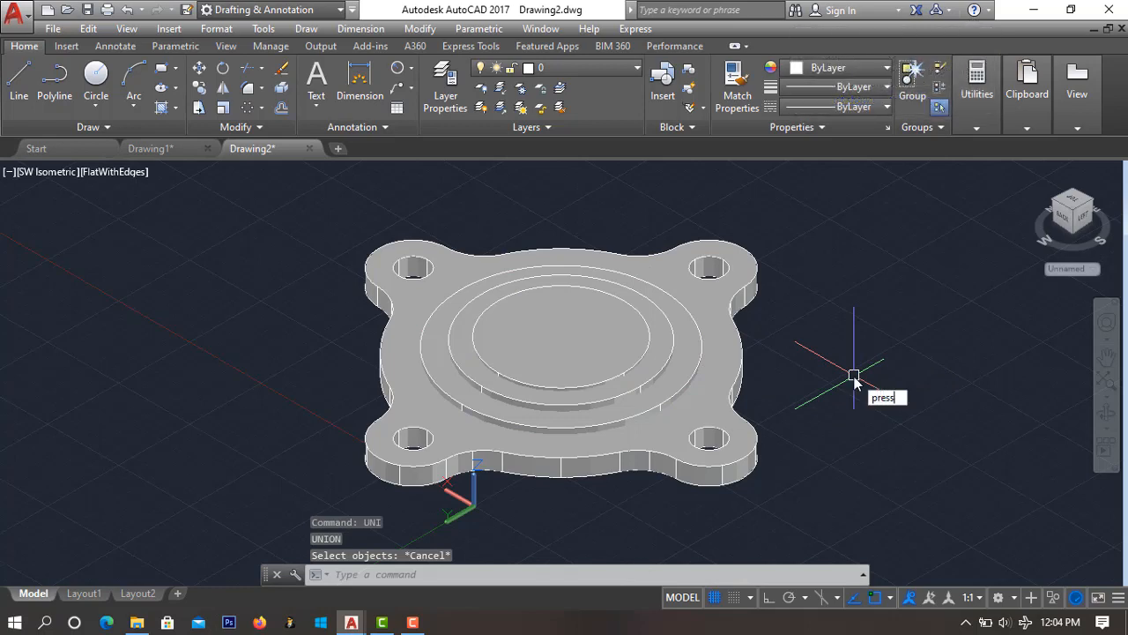
pyautogui.press('Return')
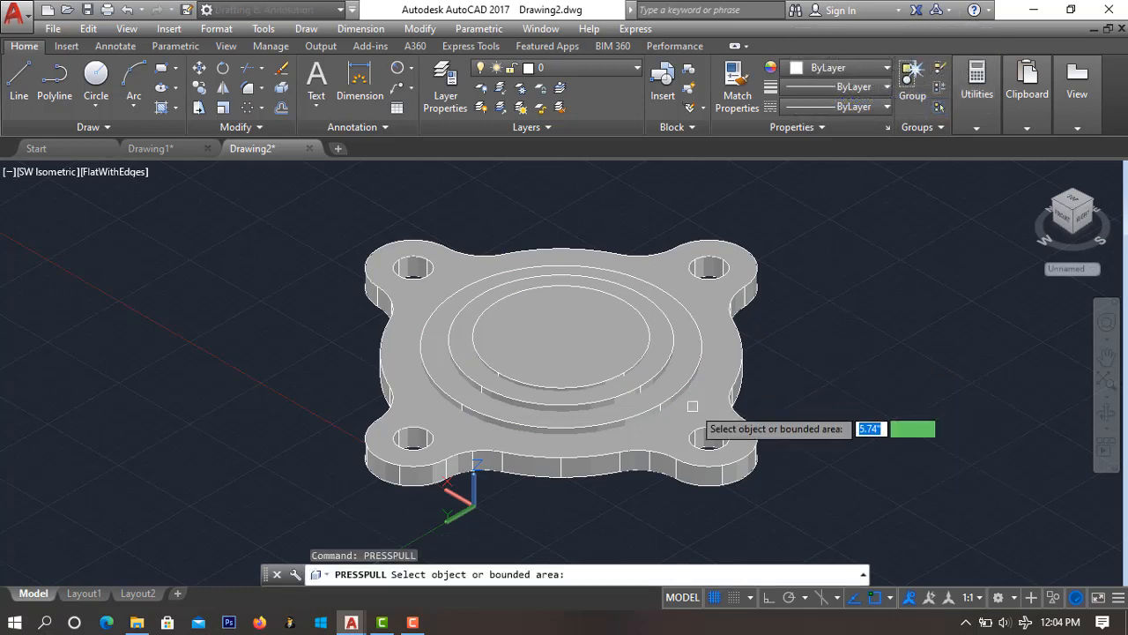
pyautogui.click(597, 344)
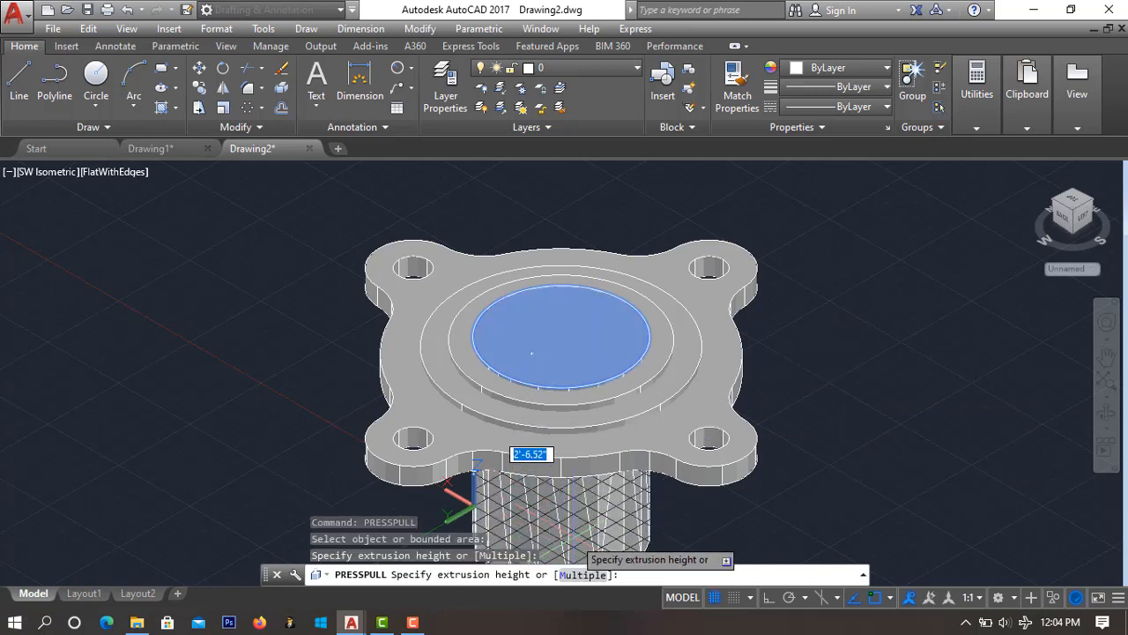
pyautogui.click(574, 534)
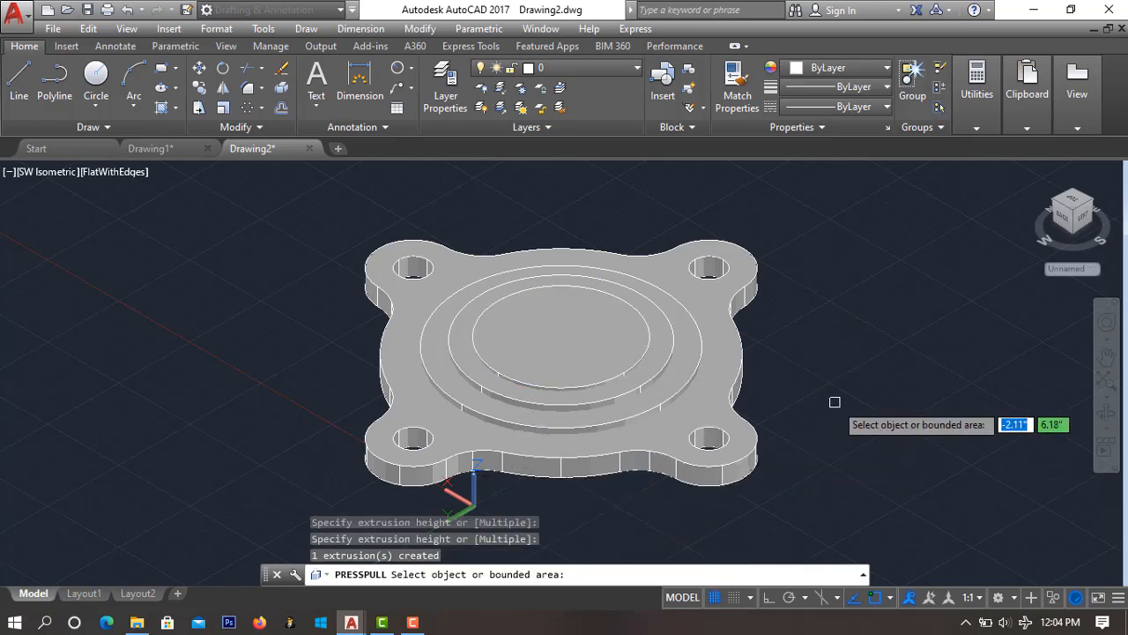
pyautogui.press('Return')
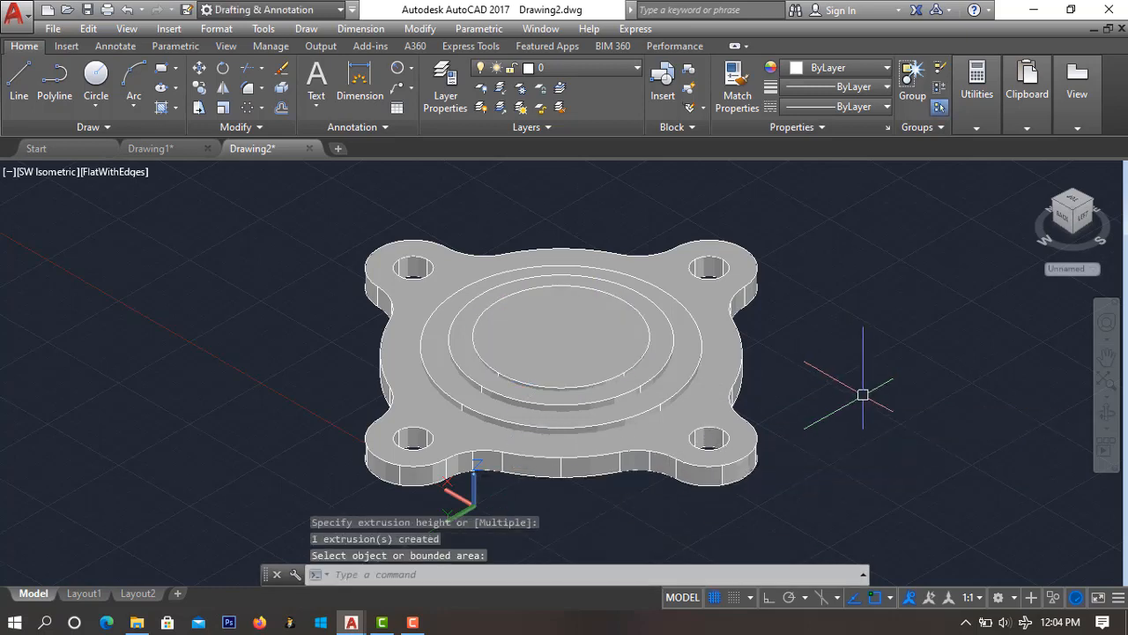
# Subtract the innermost central cylinder from the middle raised cylinder surrounding it
pyautogui.write('substra')
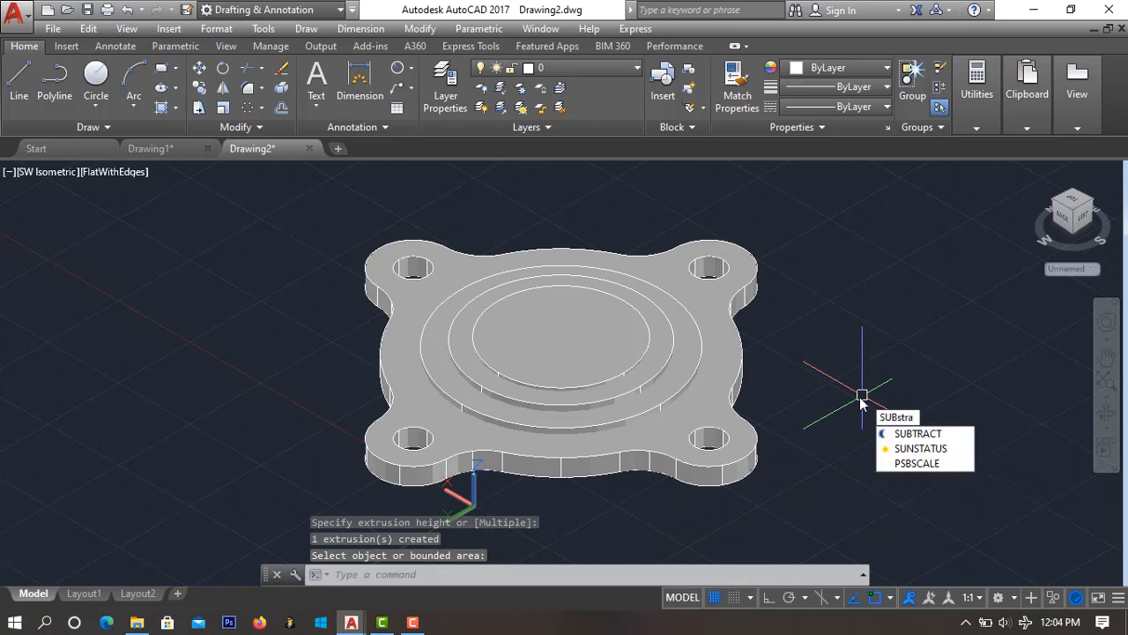
pyautogui.click(918, 434)
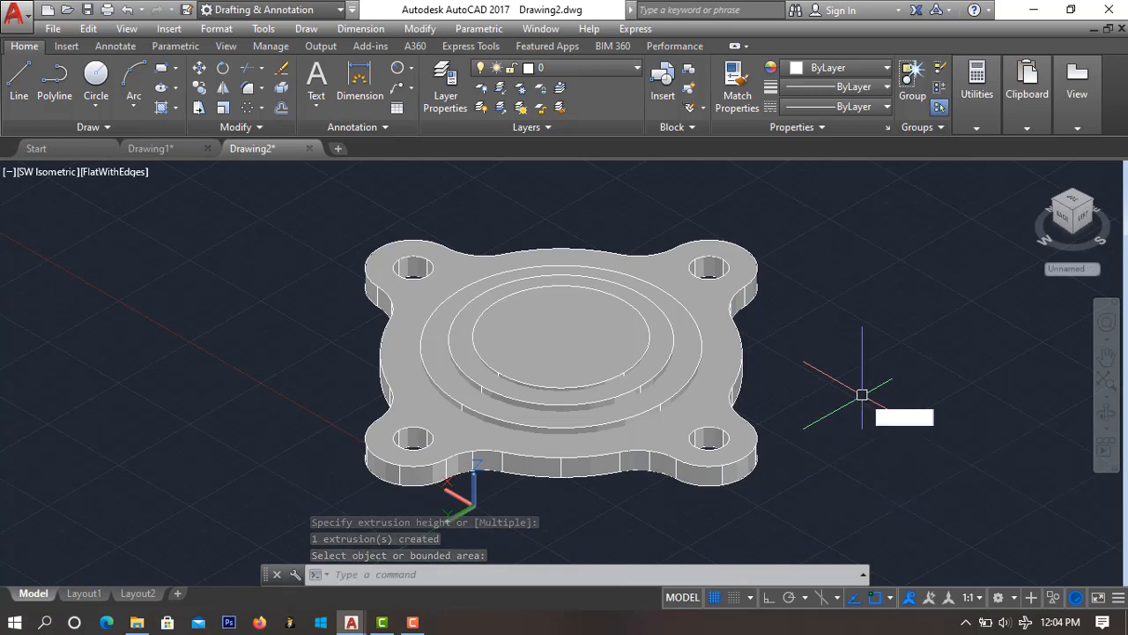
pyautogui.click(642, 375)
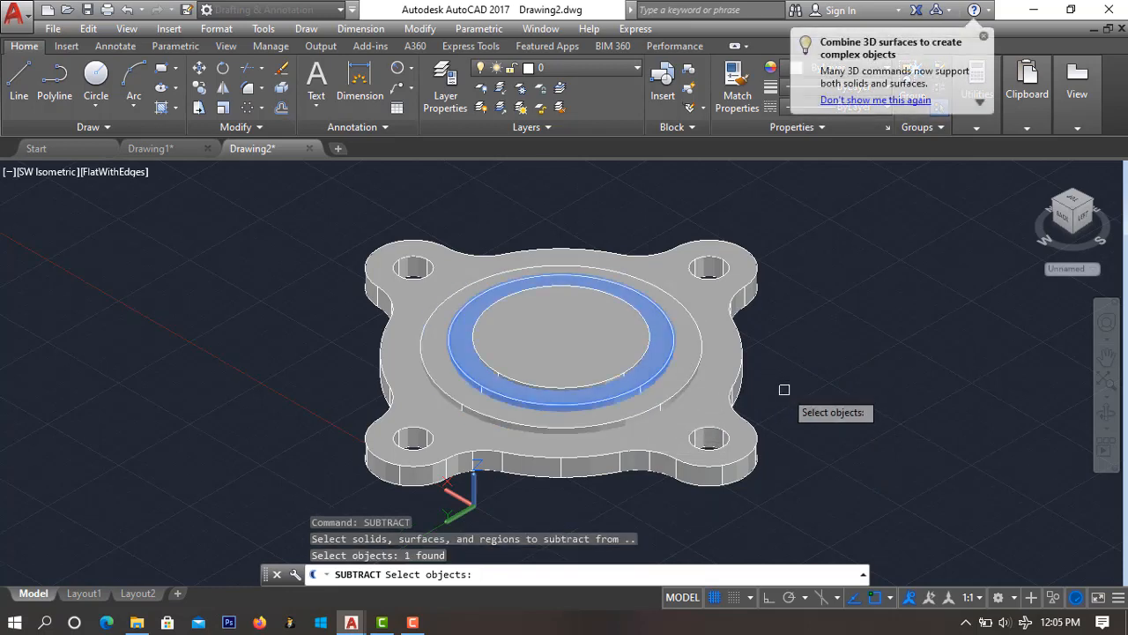
pyautogui.press('Return')
pyautogui.click(570, 341)
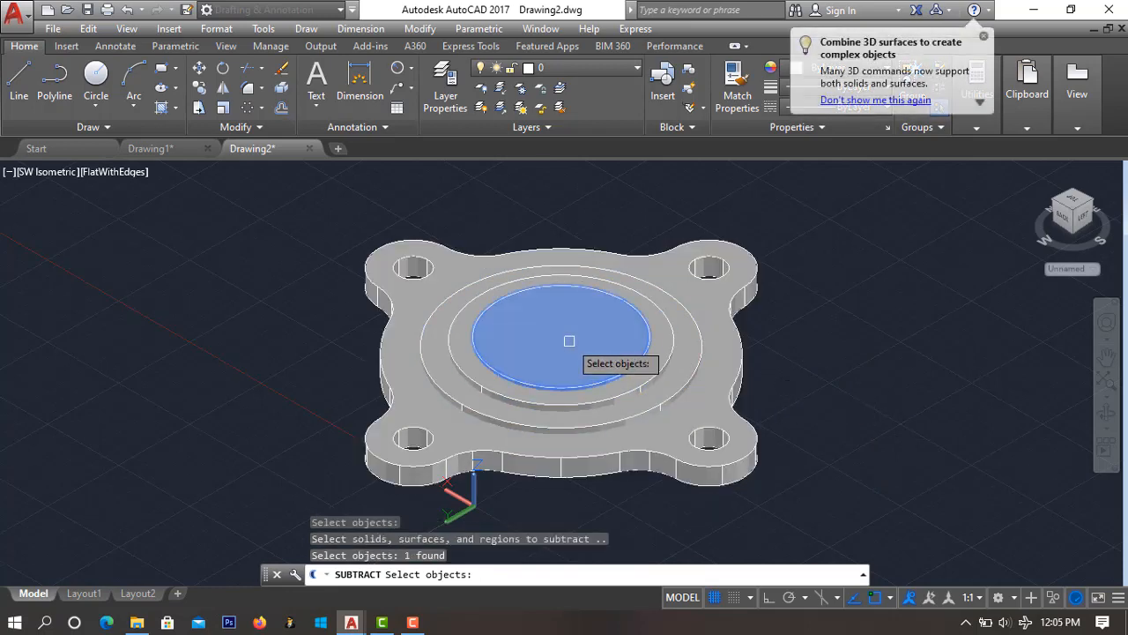
pyautogui.press('Return')
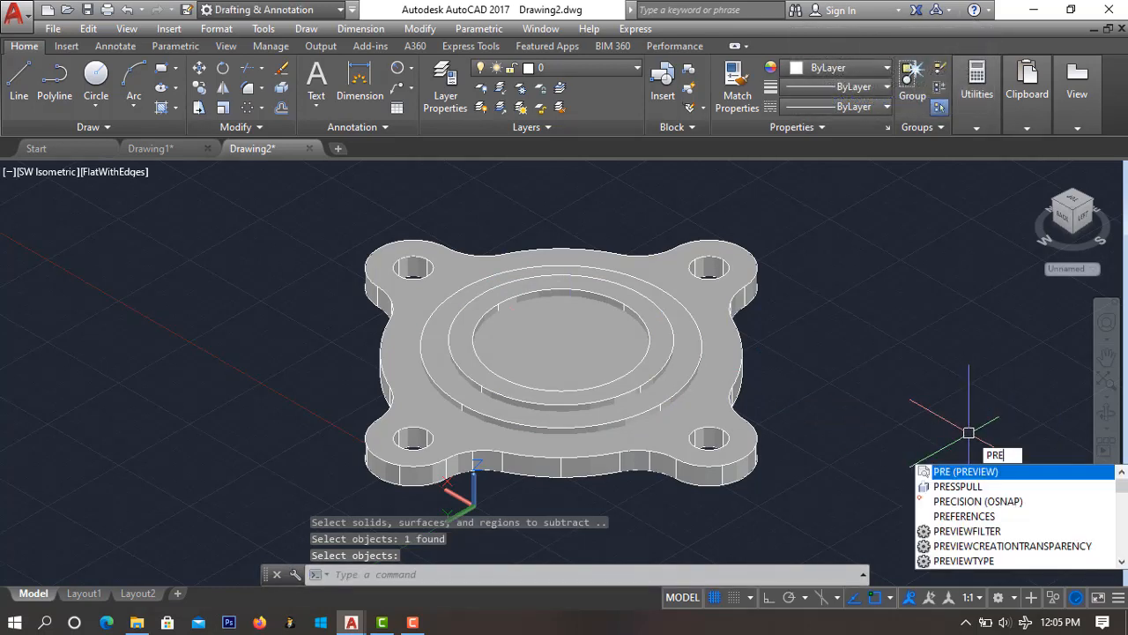
# Union the lugged base plate with the outer and middle raised central cylinders
pyautogui.click(988, 492)
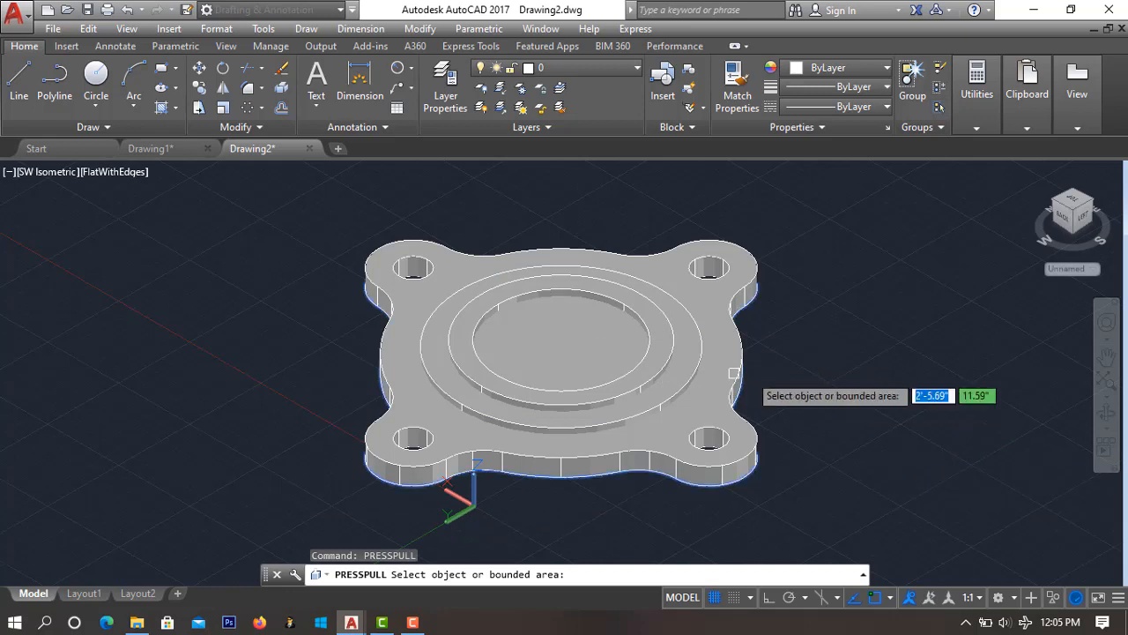
pyautogui.press('Return')
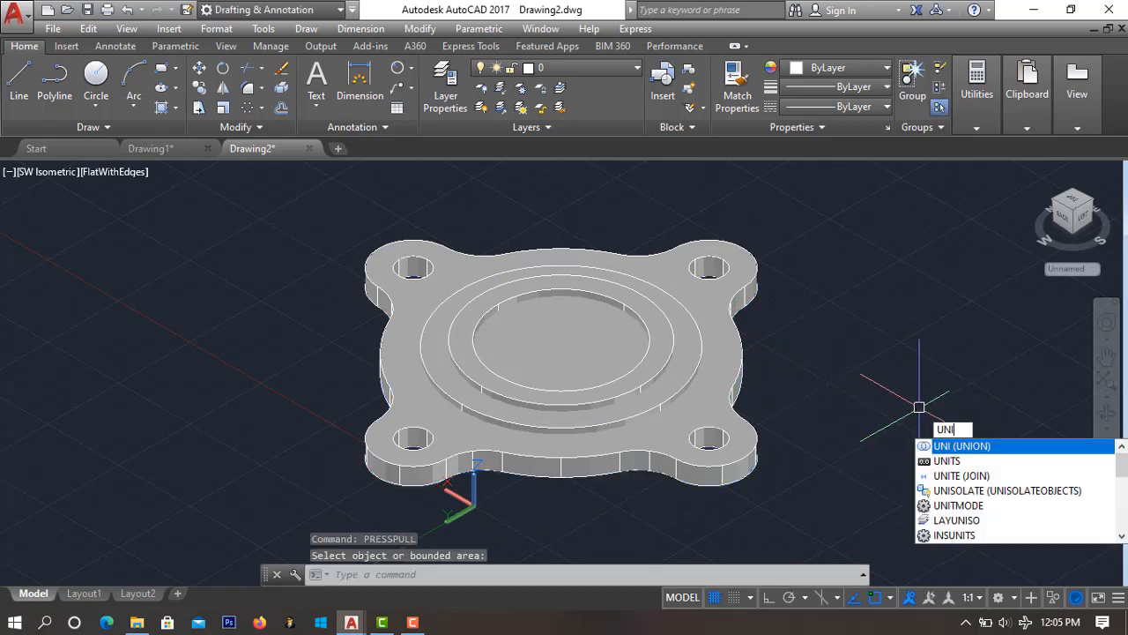
pyautogui.press('Return')
pyautogui.click(718, 411)
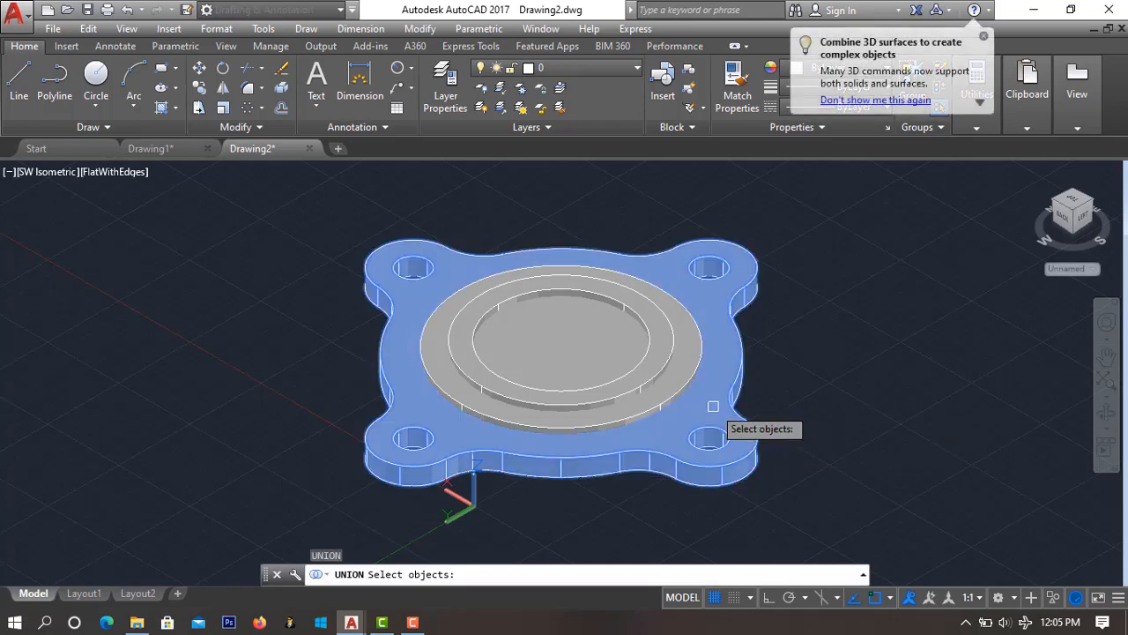
pyautogui.click(682, 379)
pyautogui.click(665, 368)
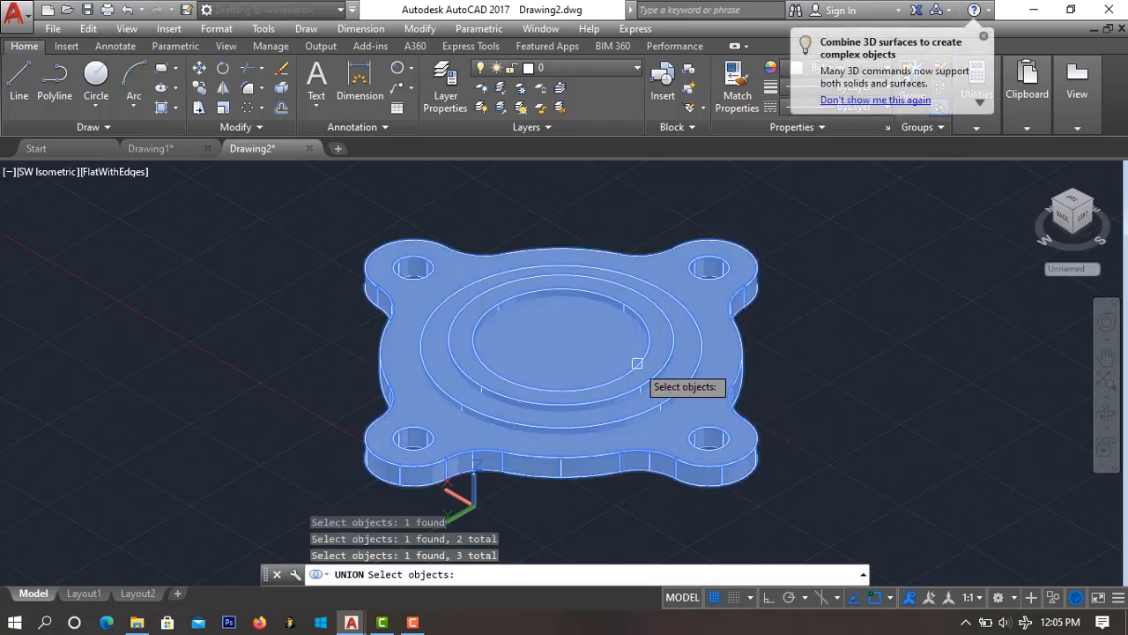
pyautogui.press('Return')
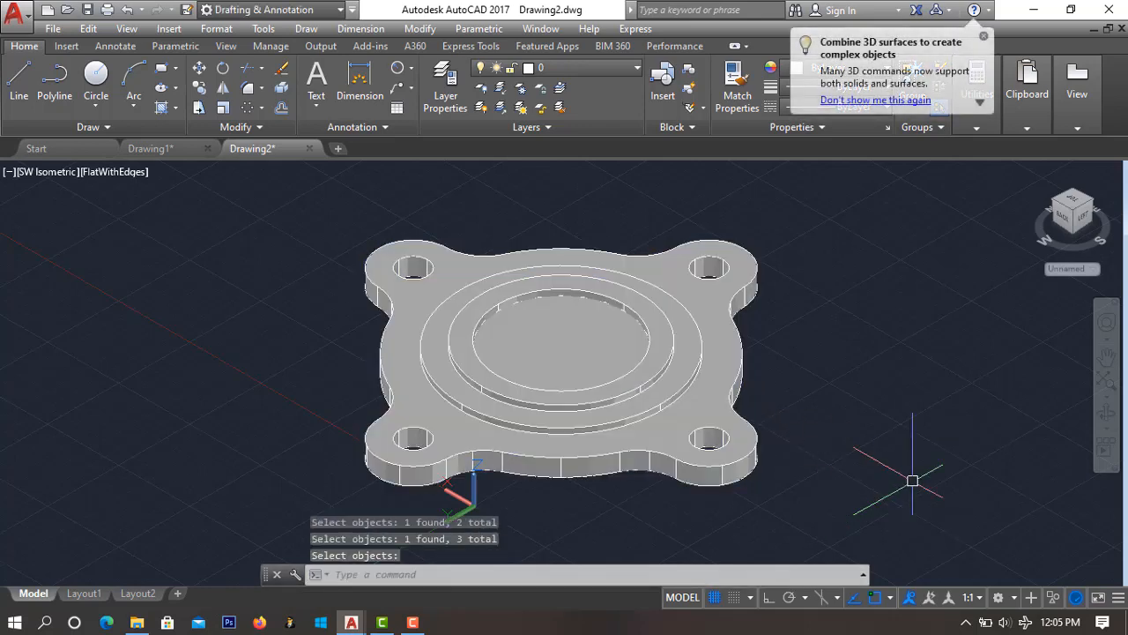
# Presspull the recessed central circular face downward through the whole flange to cut the bore
pyautogui.write('presspull')
pyautogui.press('Return')
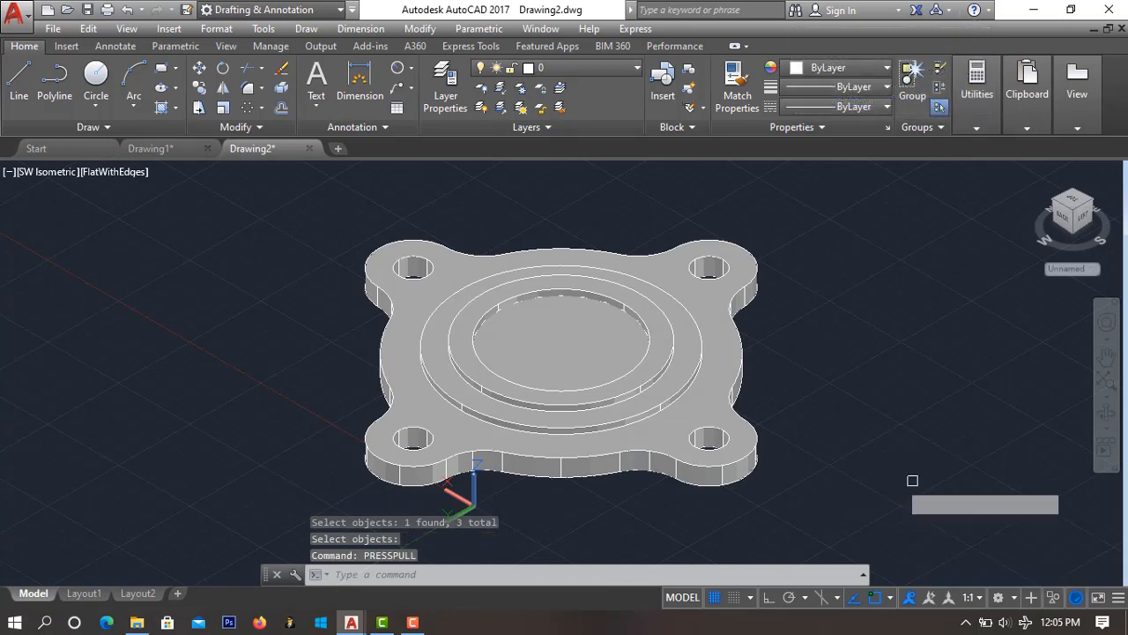
pyautogui.click(533, 359)
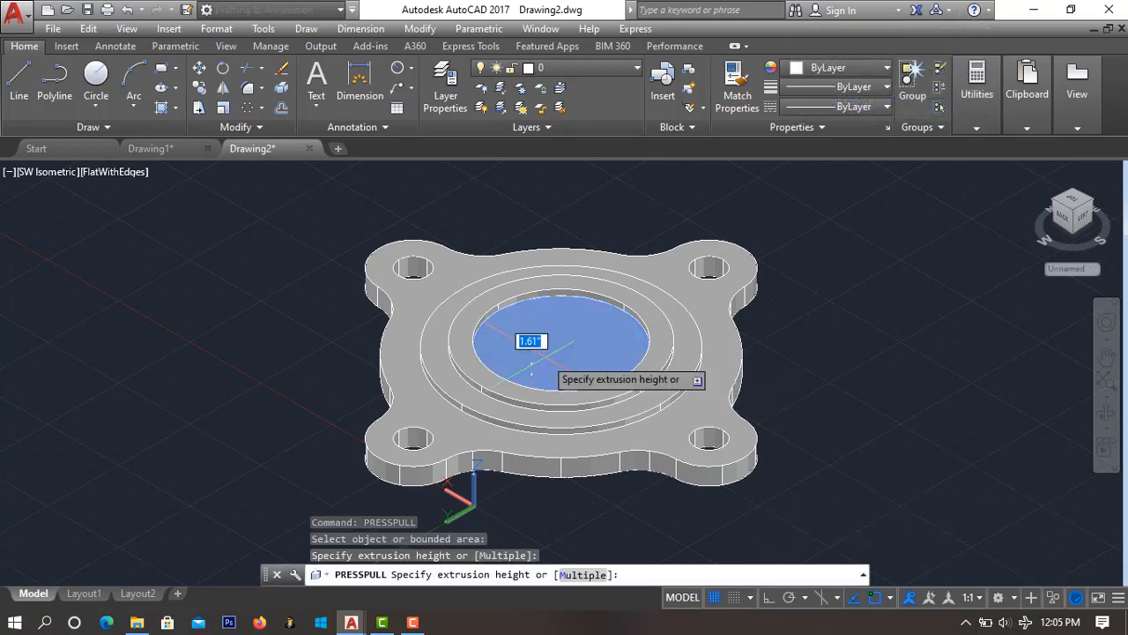
pyautogui.click(571, 527)
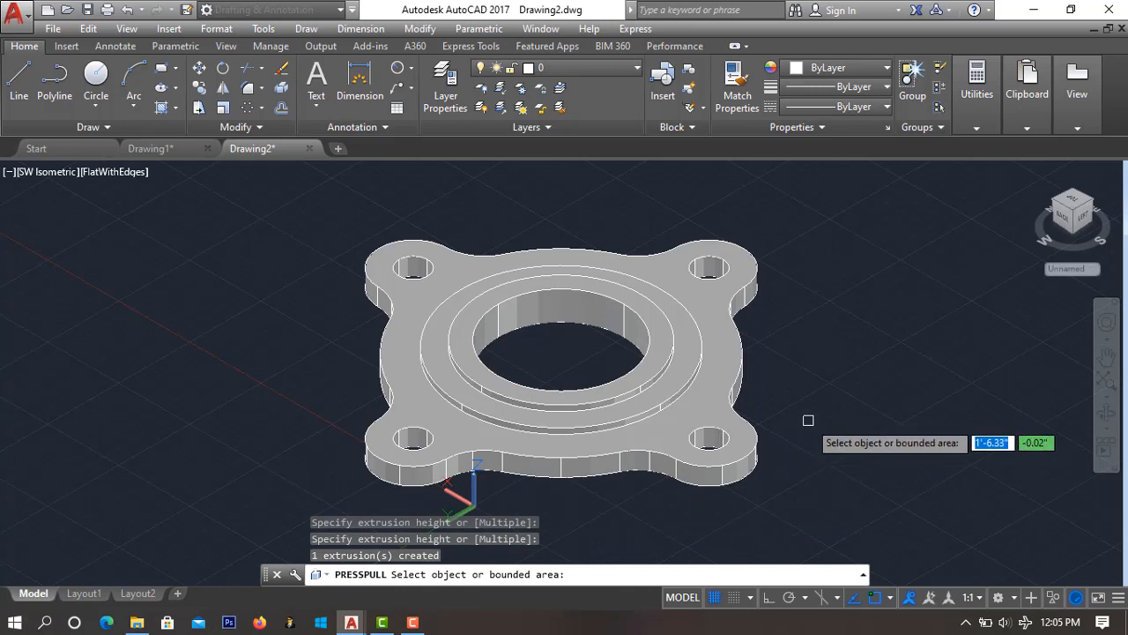
# Undo the Presspull, Union and Subtract operations on the flange, back through the SHADE command
pyautogui.hotkey('ctrl', 'z')
pyautogui.hotkey('ctrl', 'z')
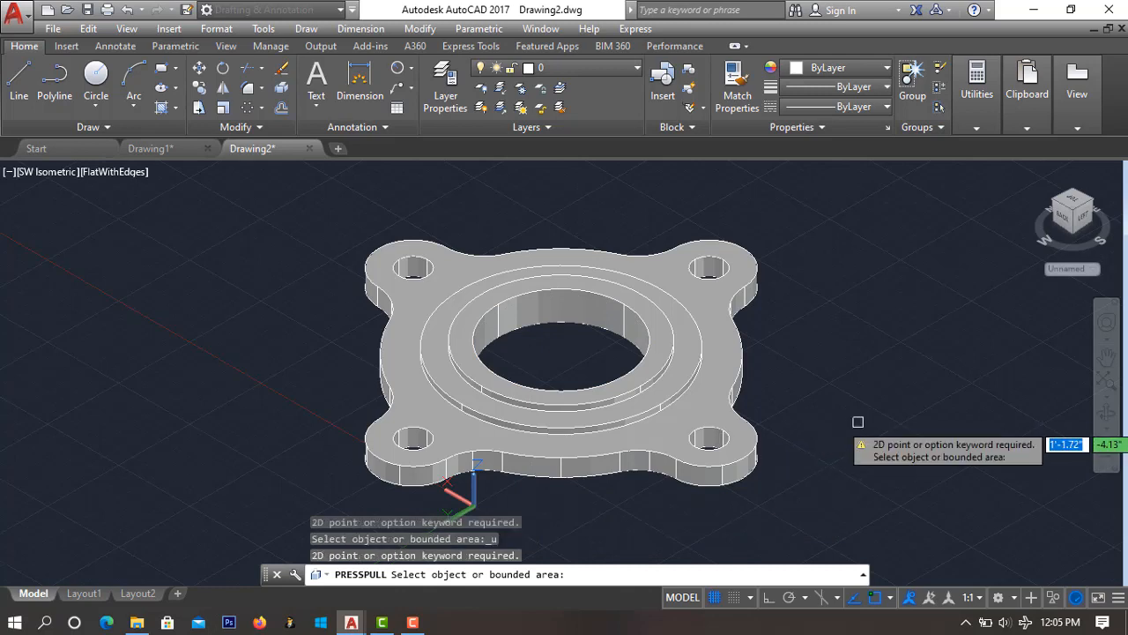
pyautogui.press('Escape')
pyautogui.hotkey('ctrl', 'z')
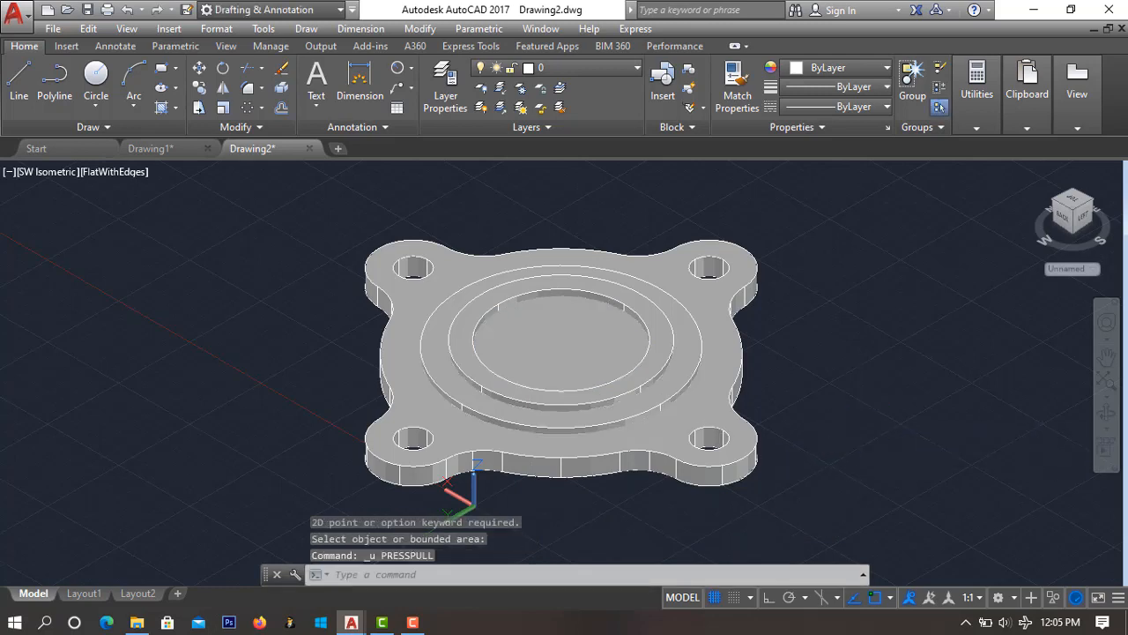
pyautogui.hotkey('ctrl', 'z')
pyautogui.hotkey('ctrl', 'z')
pyautogui.hotkey('ctrl', 'z')
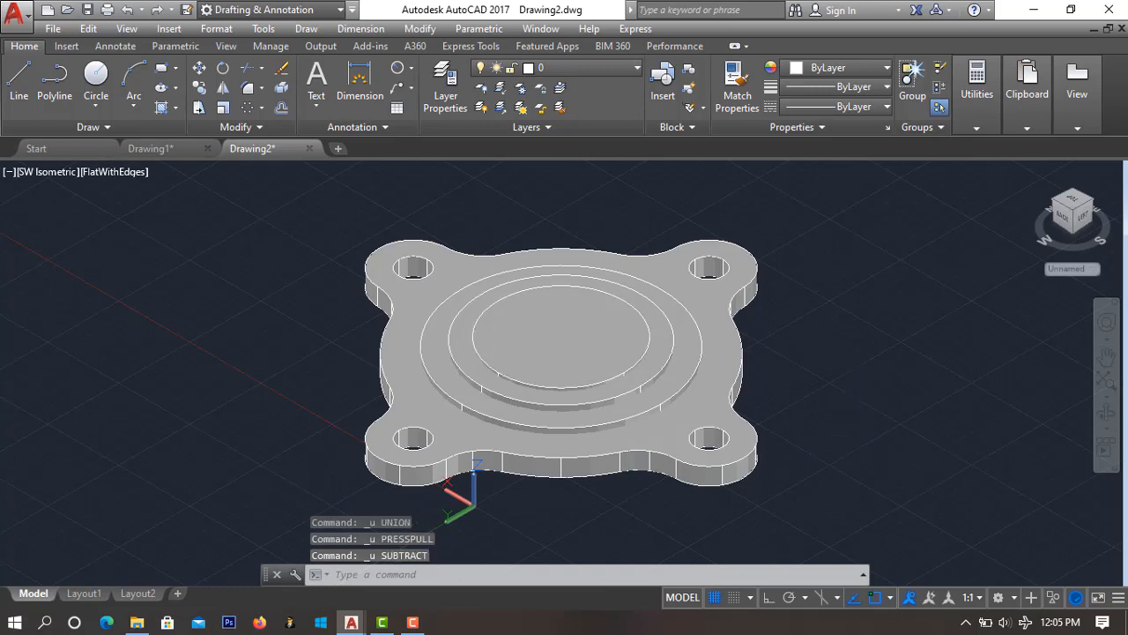
pyautogui.hotkey('ctrl', 'z')
pyautogui.hotkey('ctrl', 'z')
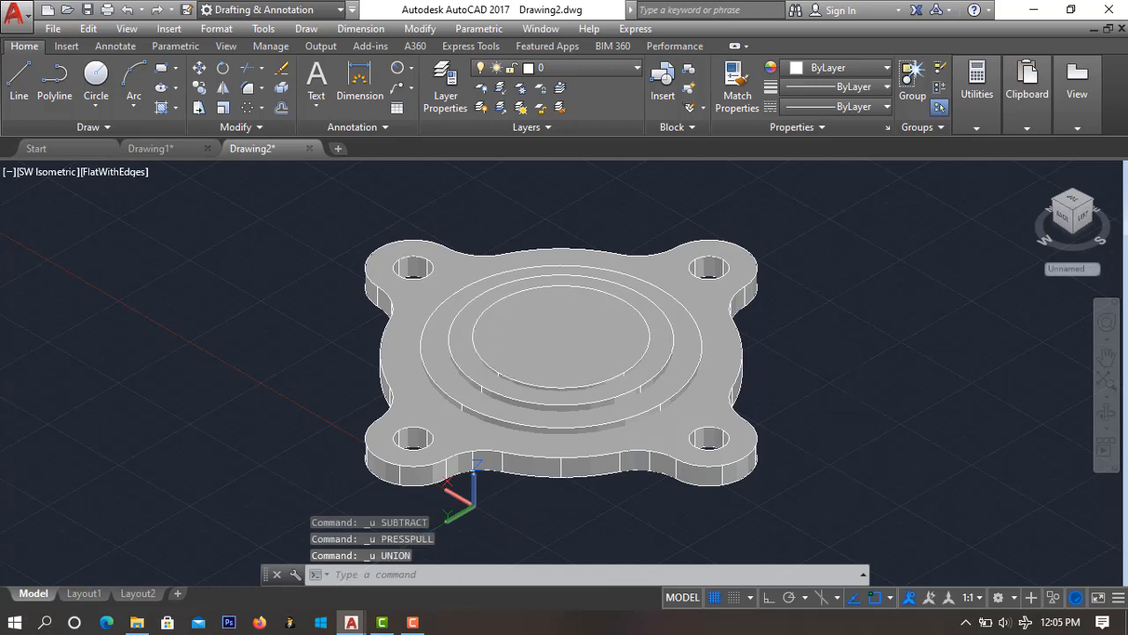
pyautogui.hotkey('ctrl', 'z')
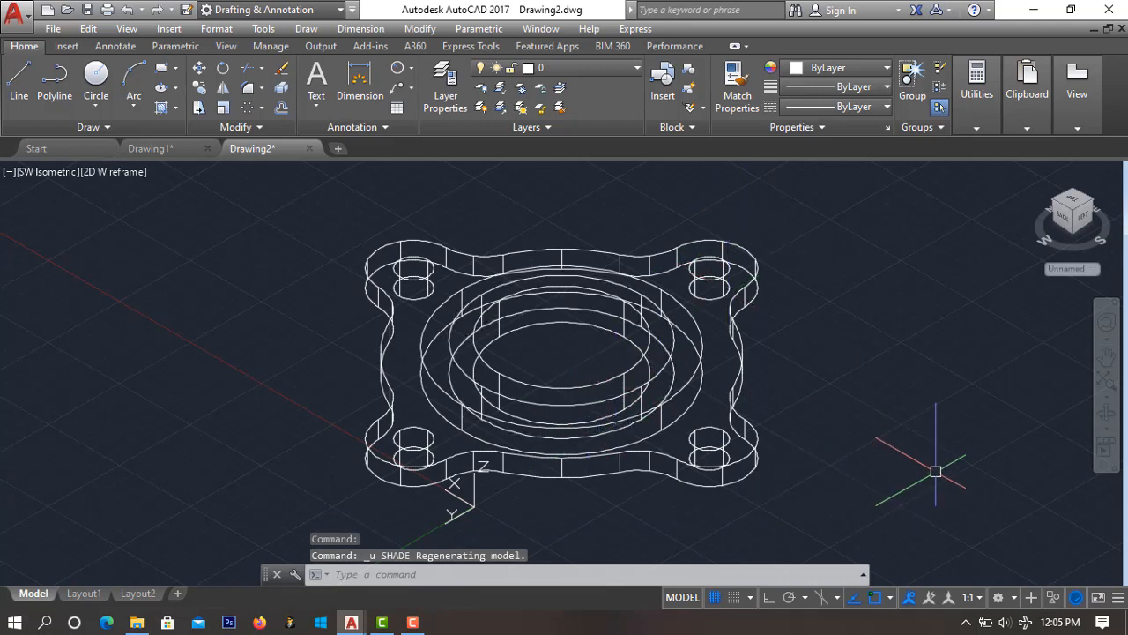
# Shade the model with SHADE and subtract the innermost central cylinder from the middle raised cylinder around it
pyautogui.write('shade')
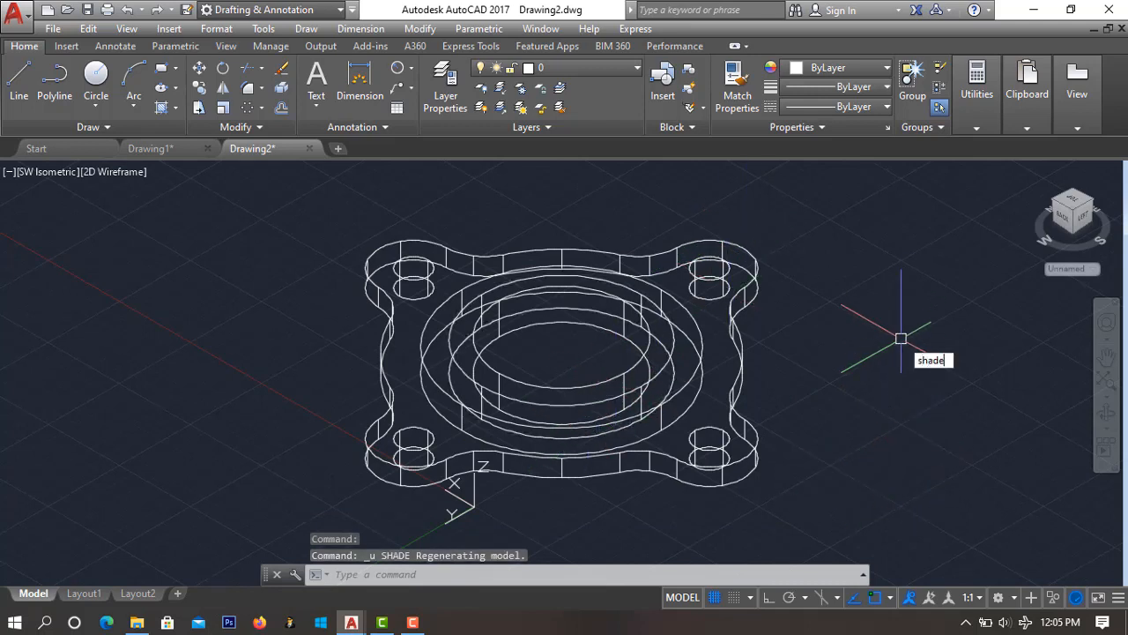
pyautogui.press('Return')
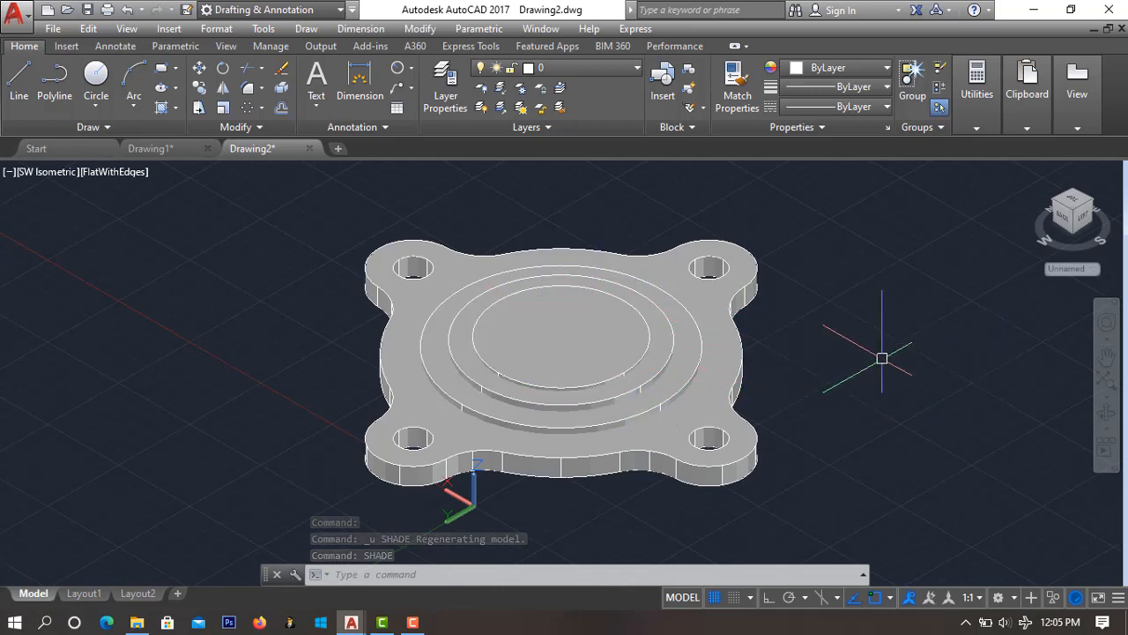
pyautogui.write('subs')
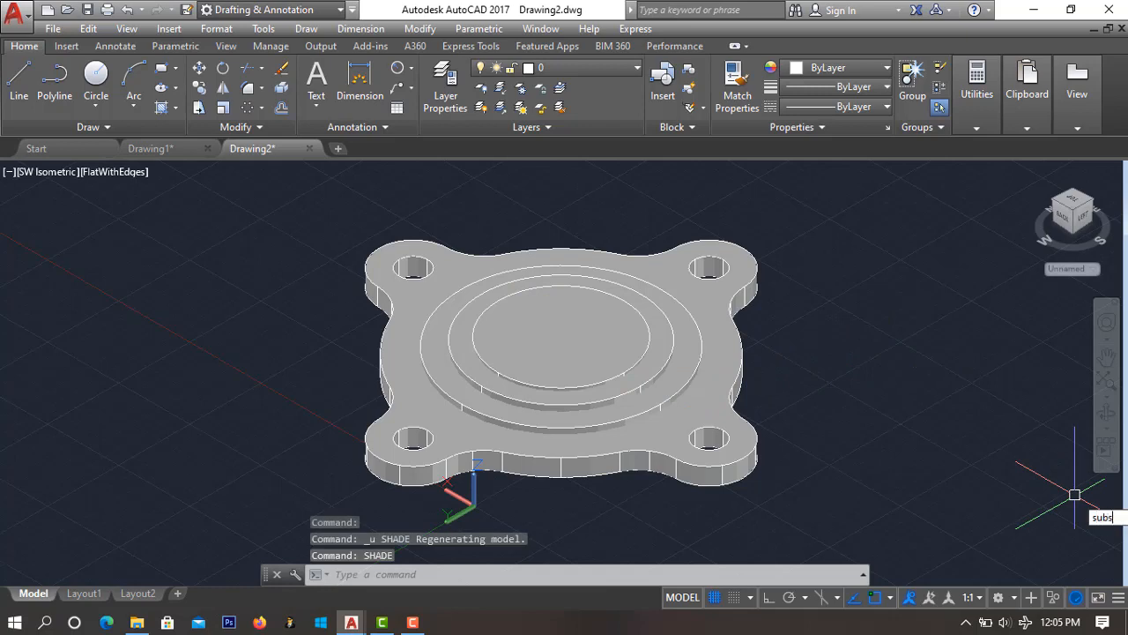
pyautogui.write('t')
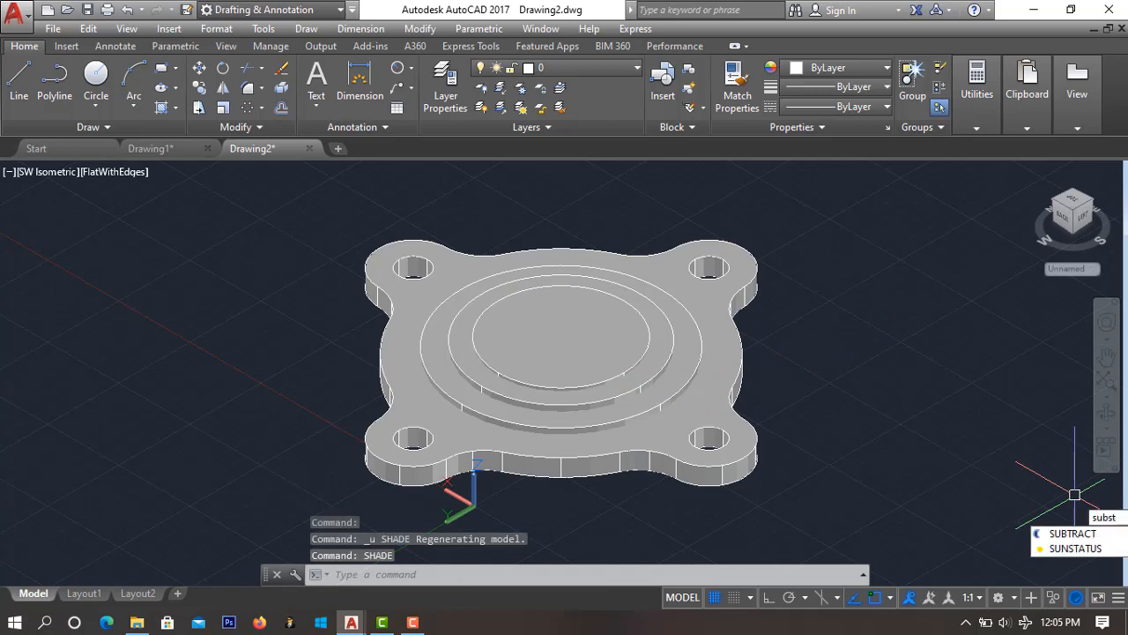
pyautogui.write('r')
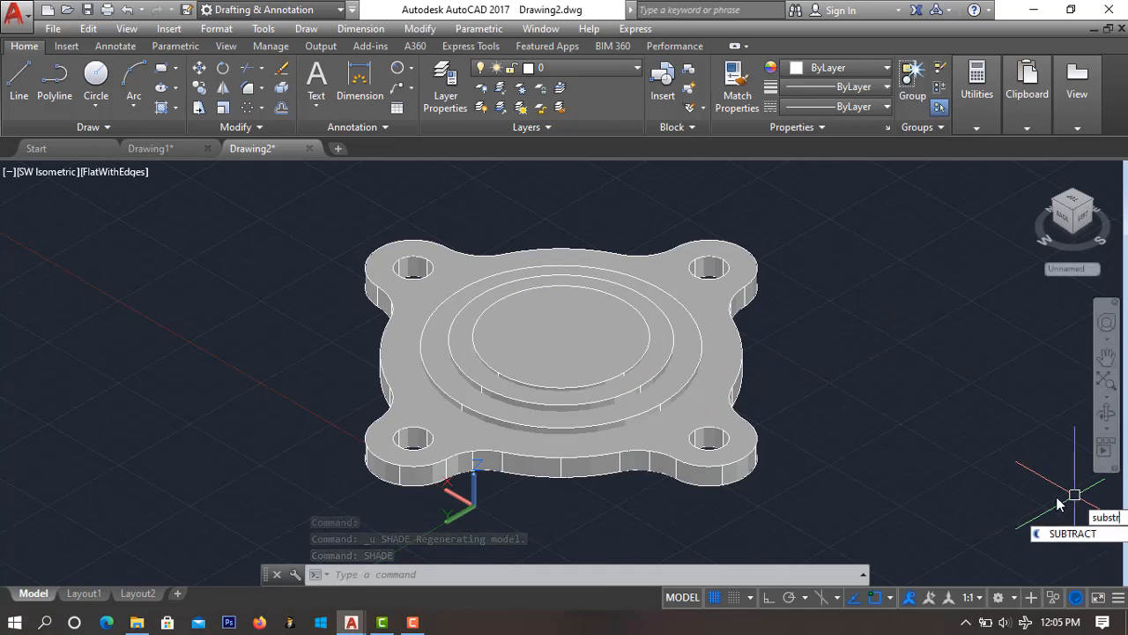
pyautogui.click(1081, 533)
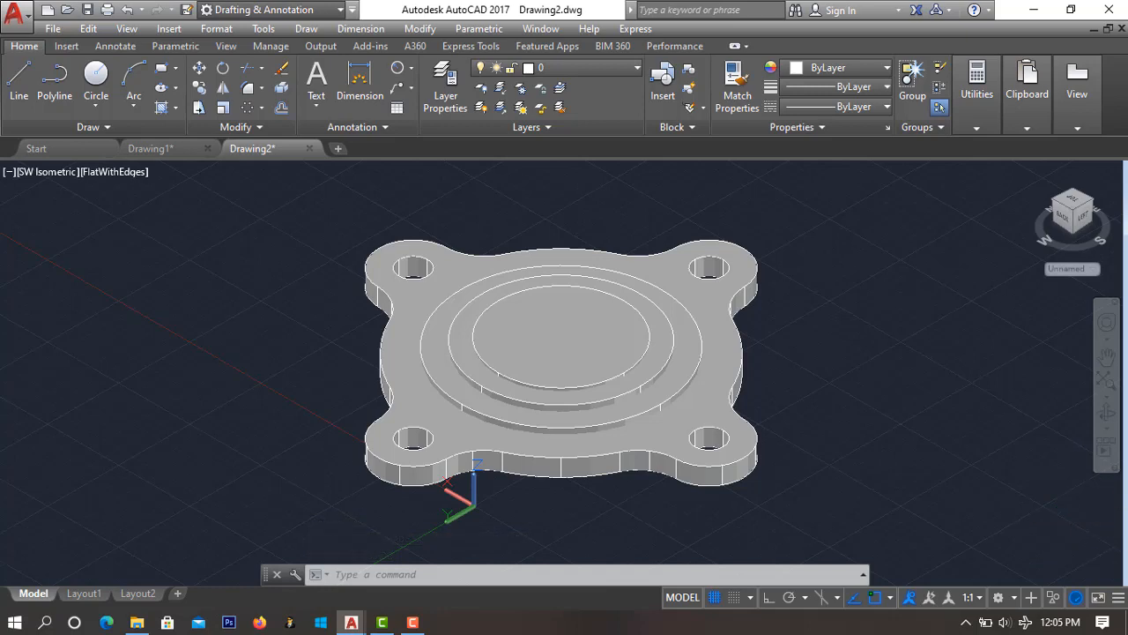
pyautogui.click(668, 359)
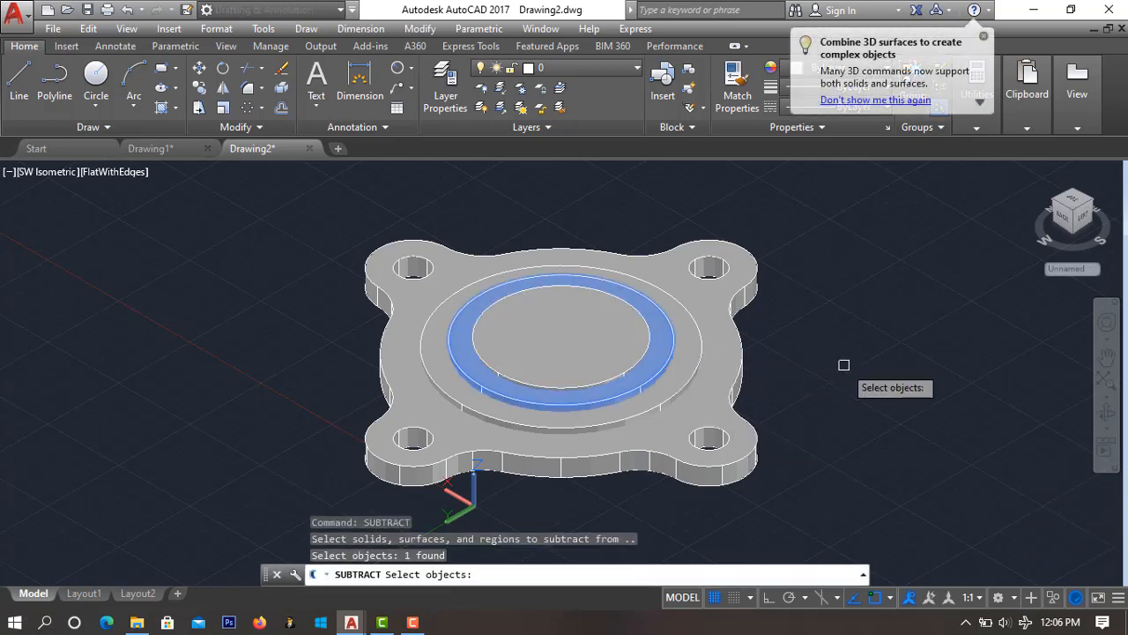
pyautogui.press('Return')
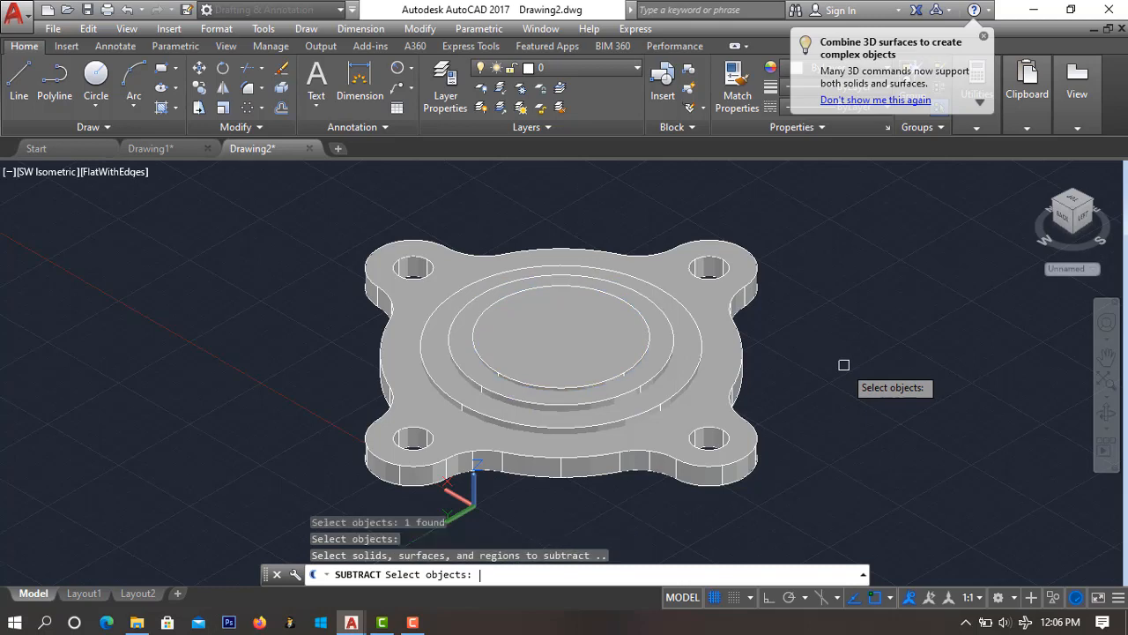
pyautogui.click(511, 327)
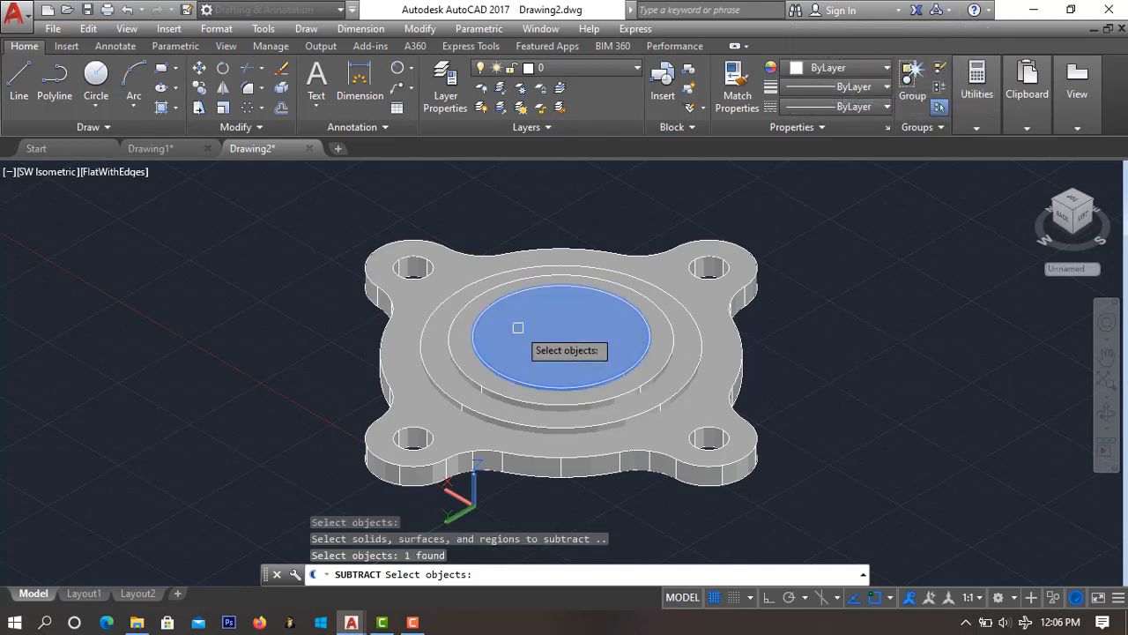
pyautogui.press('Return')
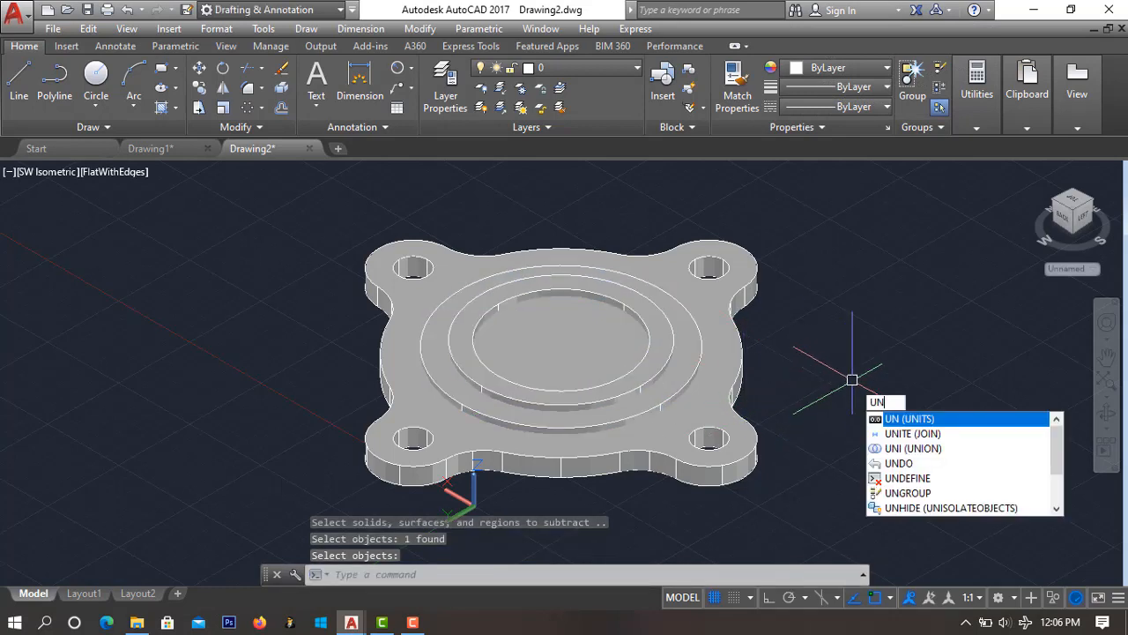
# Union the lugged base plate with the outer and middle raised central cylinders into one solid
pyautogui.write('i')
pyautogui.press('Return')
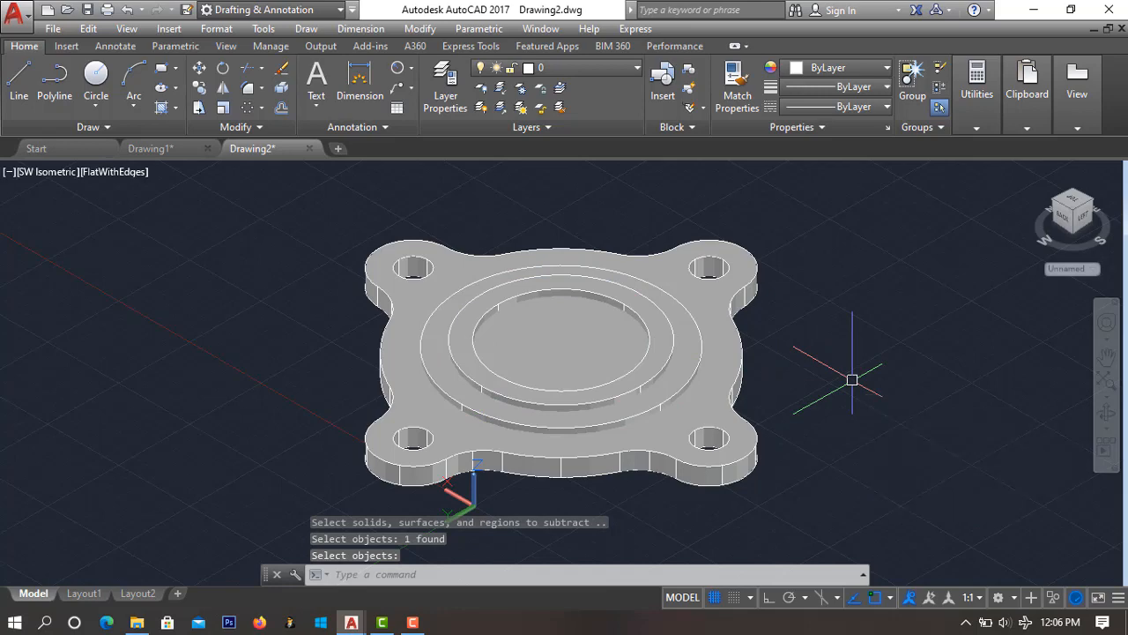
pyautogui.click(729, 369)
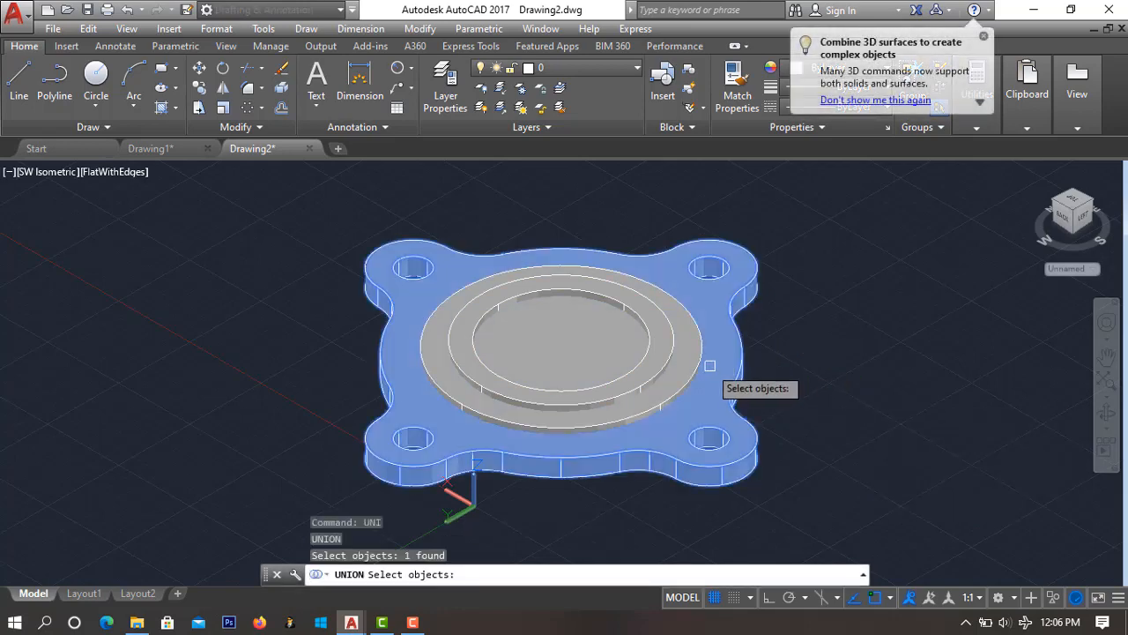
pyautogui.click(695, 362)
pyautogui.click(668, 357)
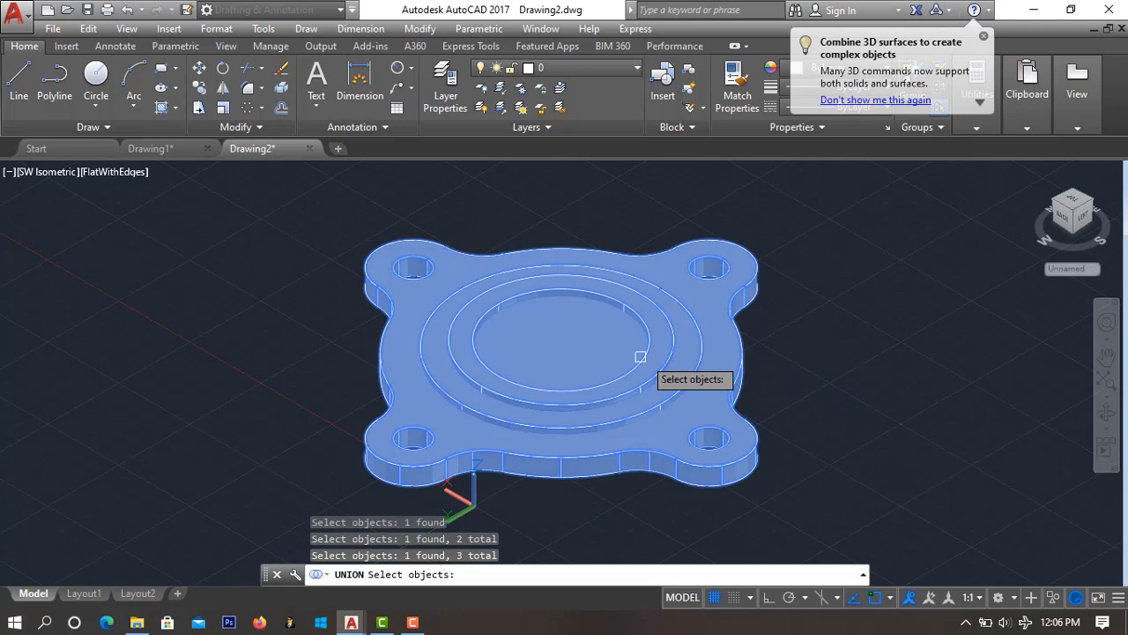
pyautogui.press('Return')
pyautogui.click(687, 363)
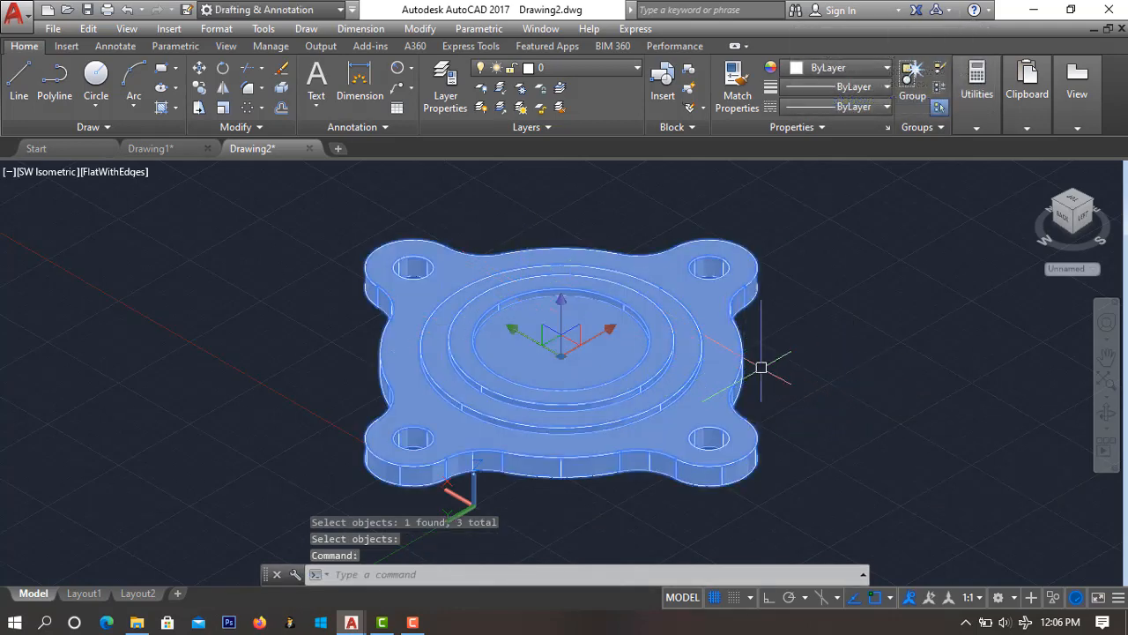
pyautogui.press('Escape')
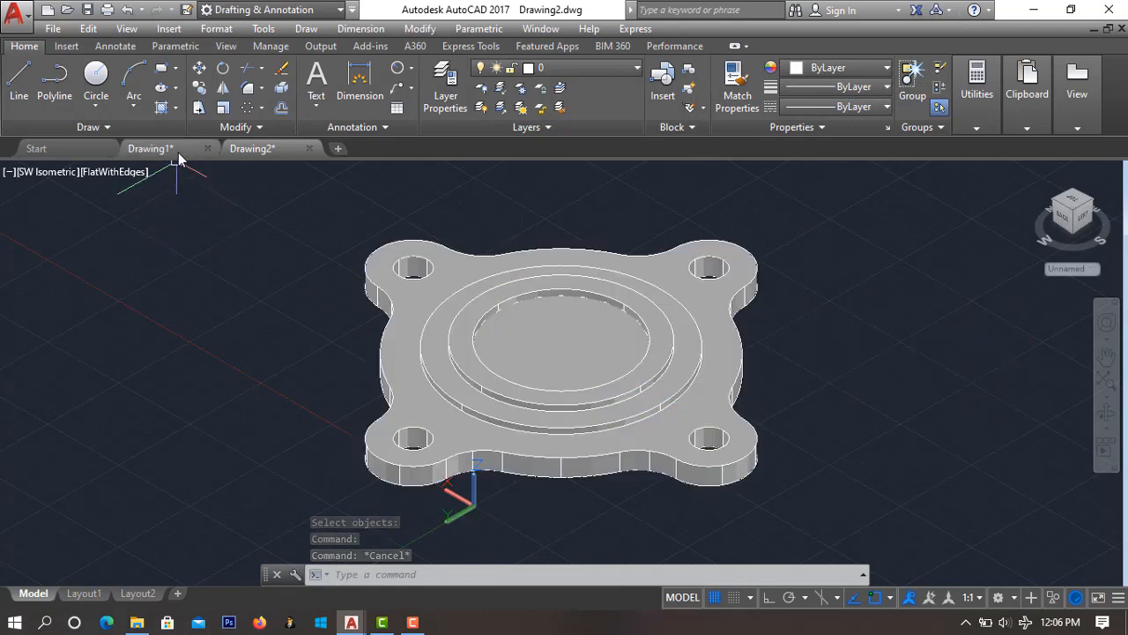
# Presspull the recessed central circular face downward through the full thickness of the flange in Drawing2 to open the bore
pyautogui.click(150, 148)
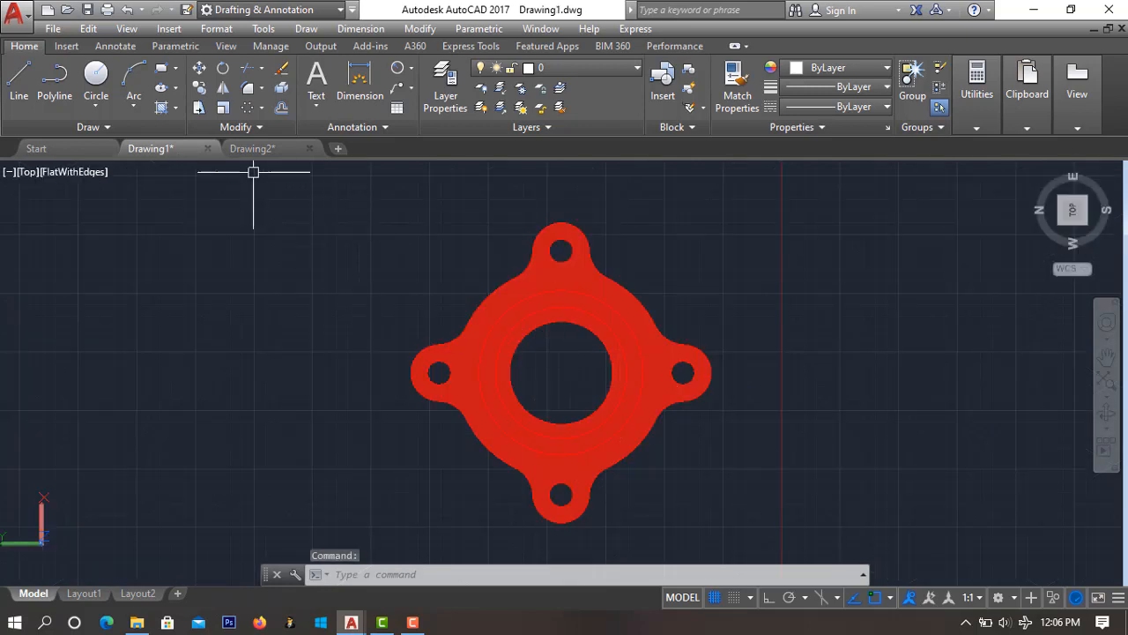
pyautogui.click(270, 149)
pyautogui.press('Escape')
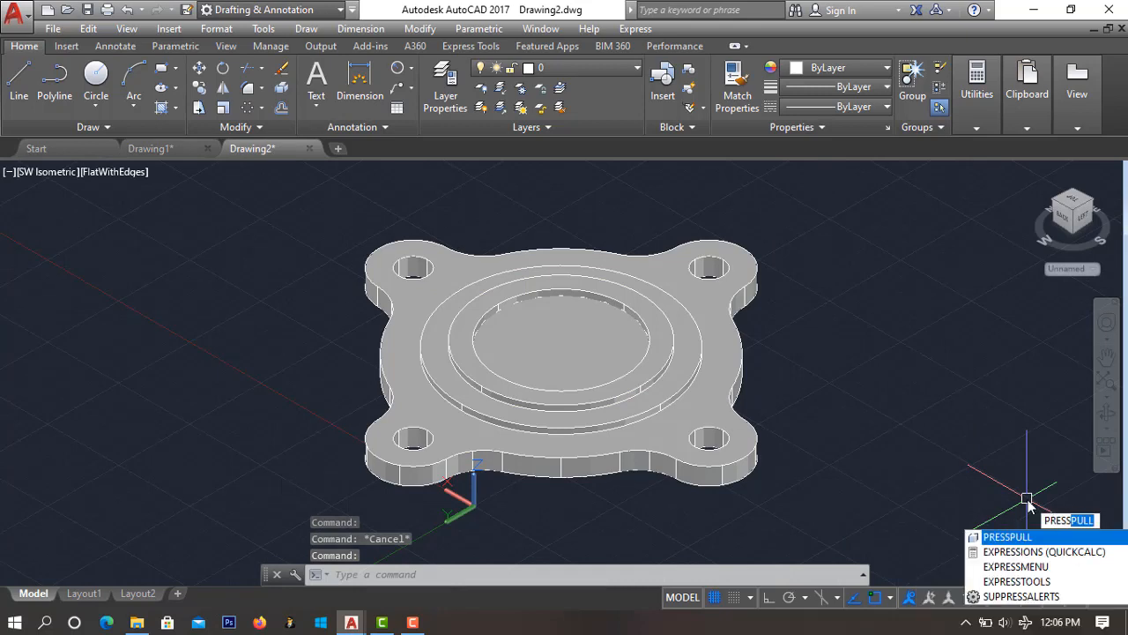
pyautogui.press('Return')
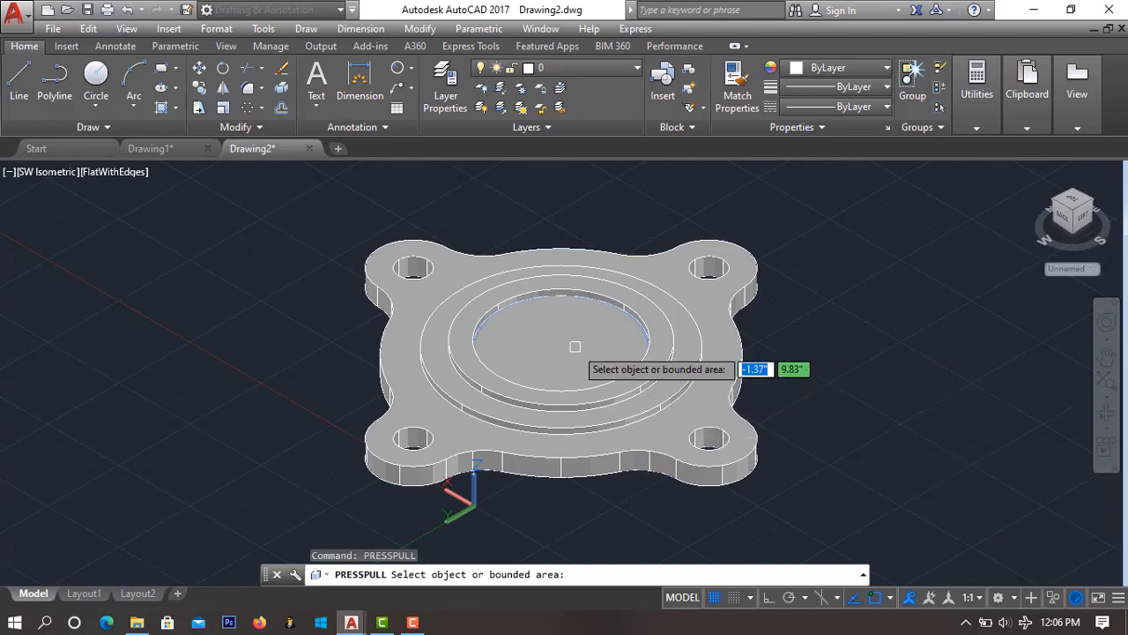
pyautogui.click(575, 346)
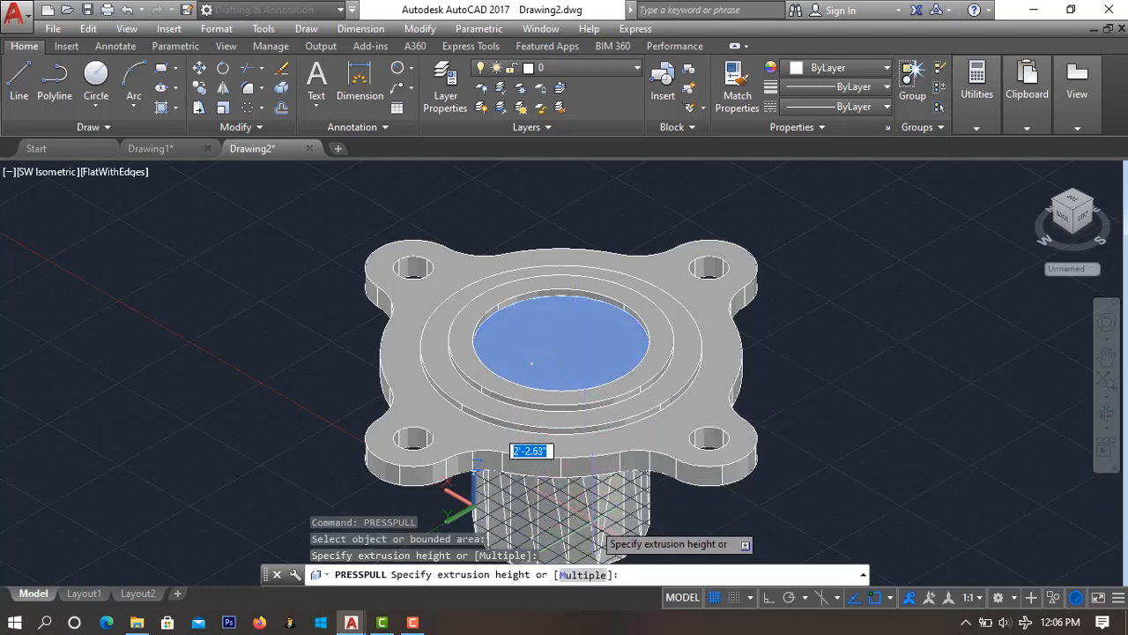
pyautogui.click(593, 521)
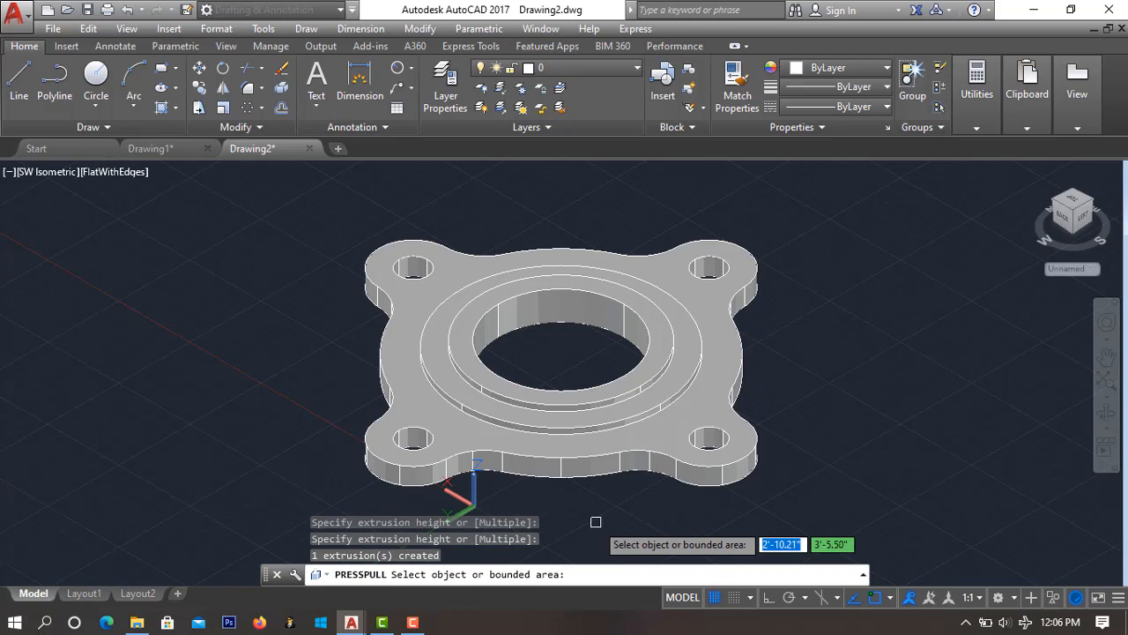
pyautogui.press('Return')
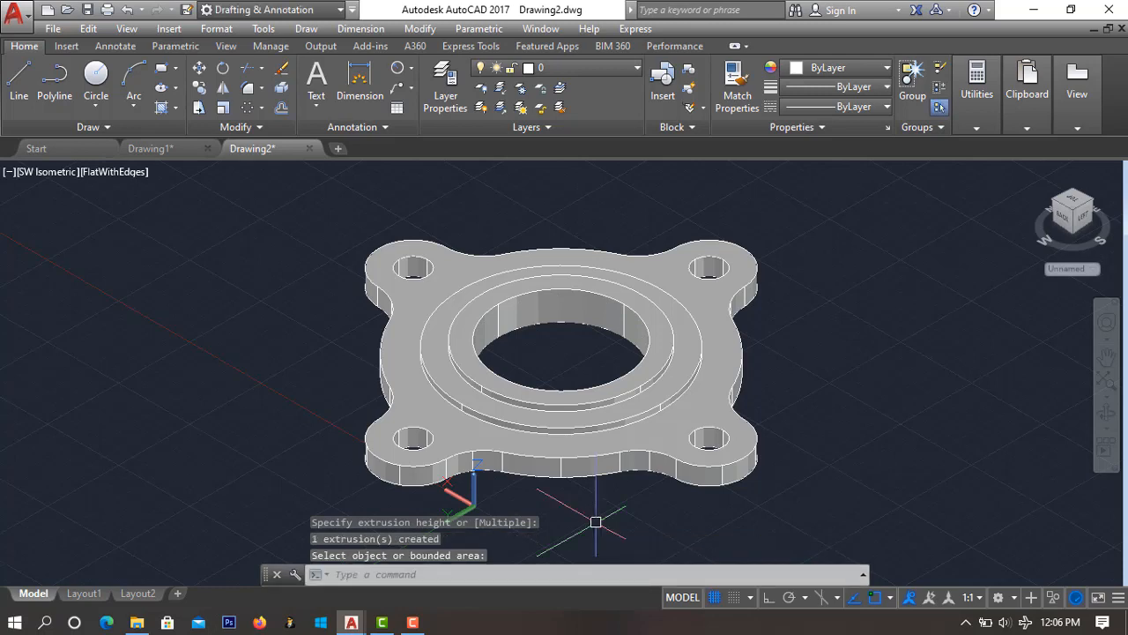
# Make Body the current layer and move the flange solid onto the Body layer
pyautogui.click(636, 70)
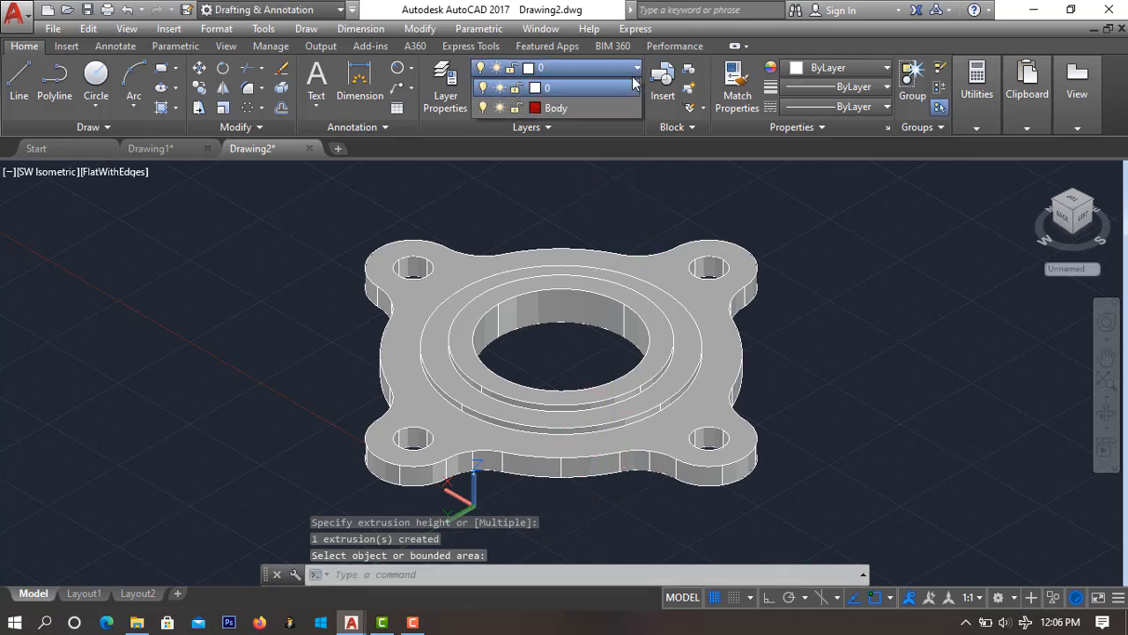
pyautogui.click(575, 109)
pyautogui.click(637, 347)
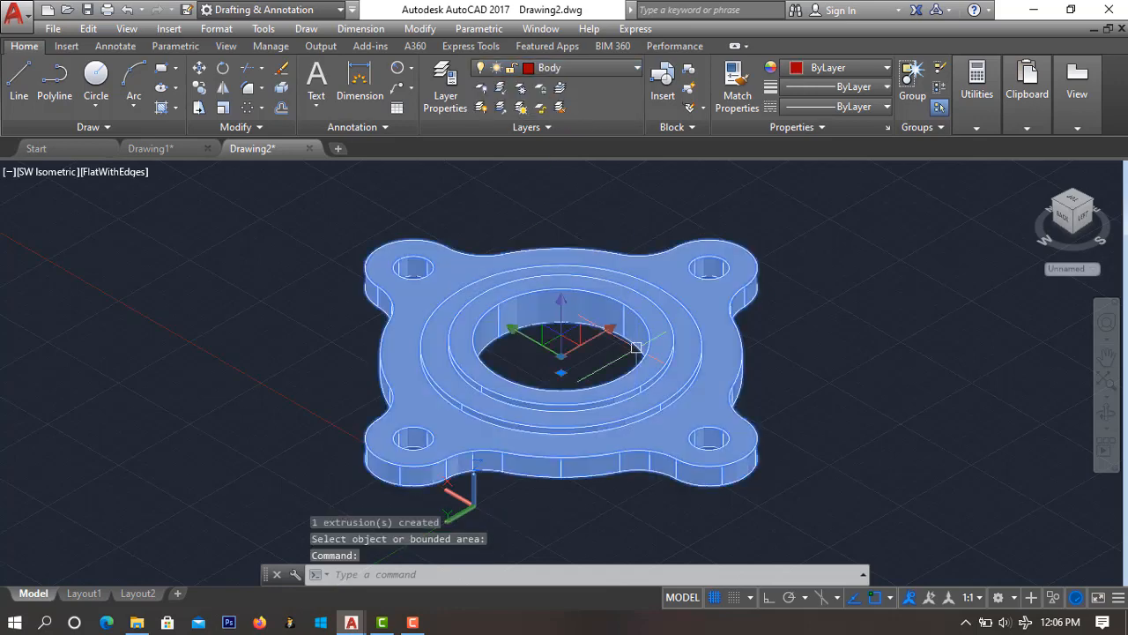
pyautogui.click(616, 67)
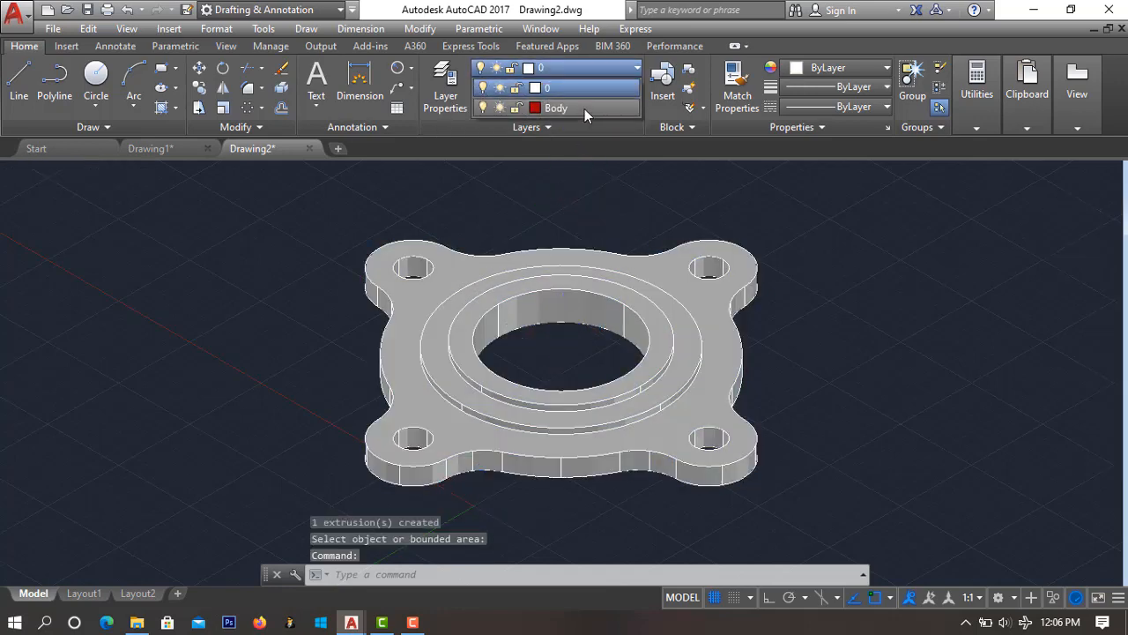
pyautogui.click(584, 109)
pyautogui.press('Escape')
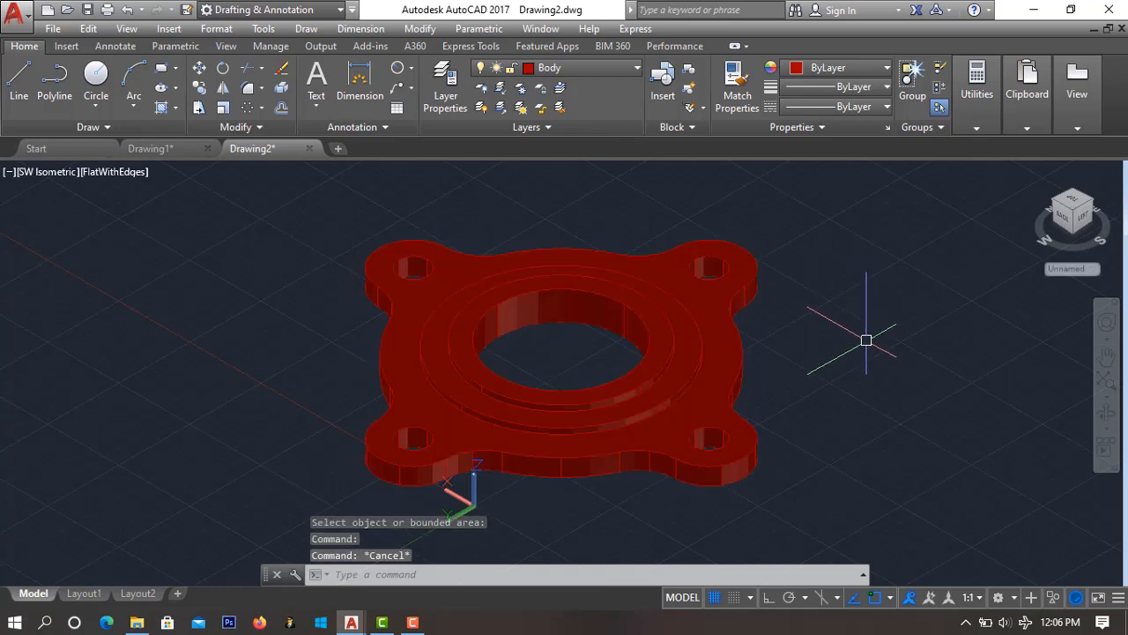
# Examine the finished flange in the left, front and top views and in the home 3D view
pyautogui.scroll(3, 794, 501)
pyautogui.scroll(-5, 794, 476)
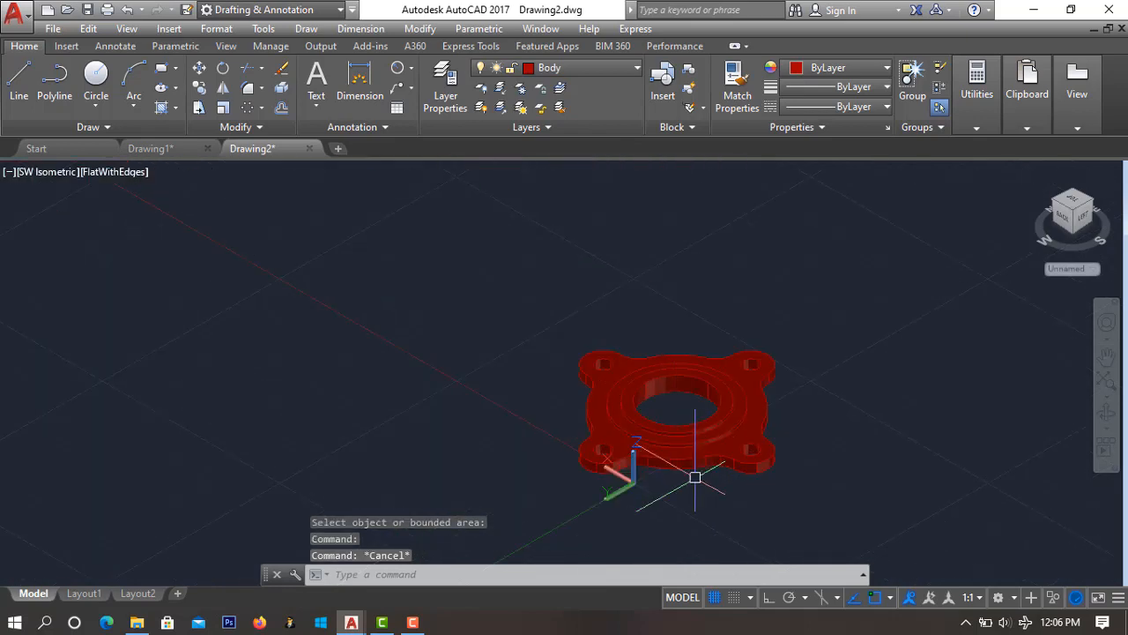
pyautogui.scroll(3, 695, 477)
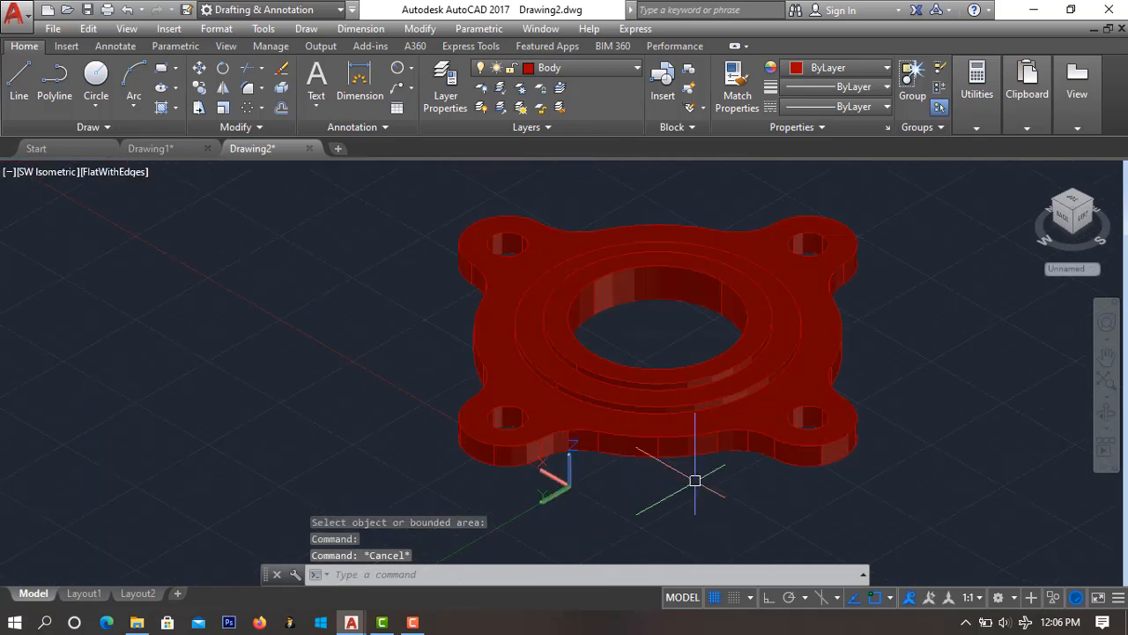
pyautogui.click(1087, 228)
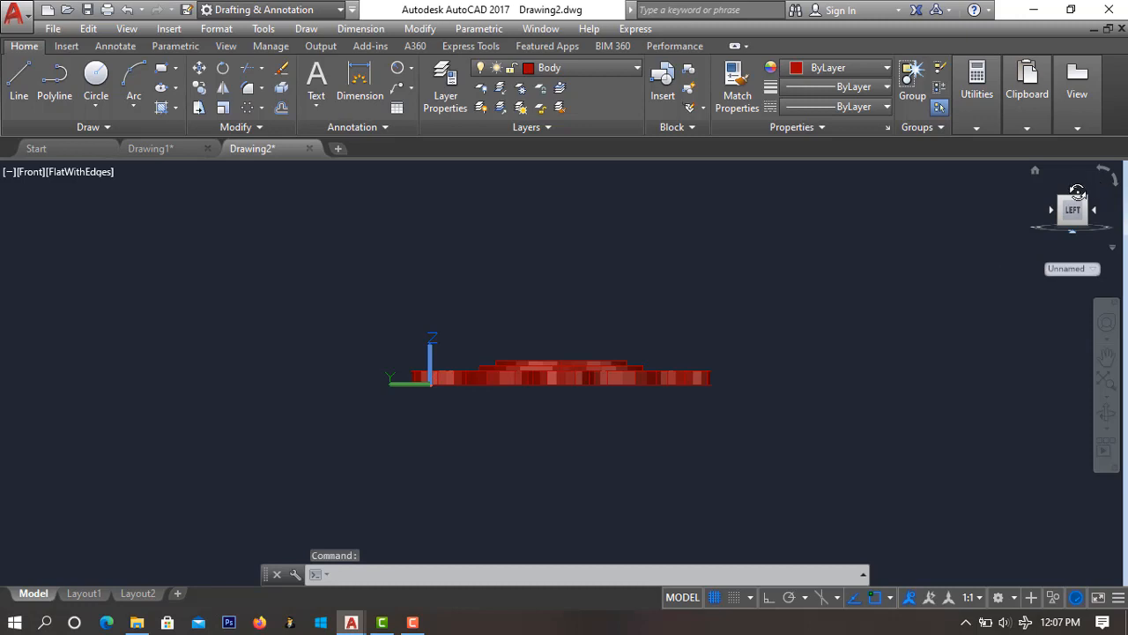
pyautogui.click(1061, 226)
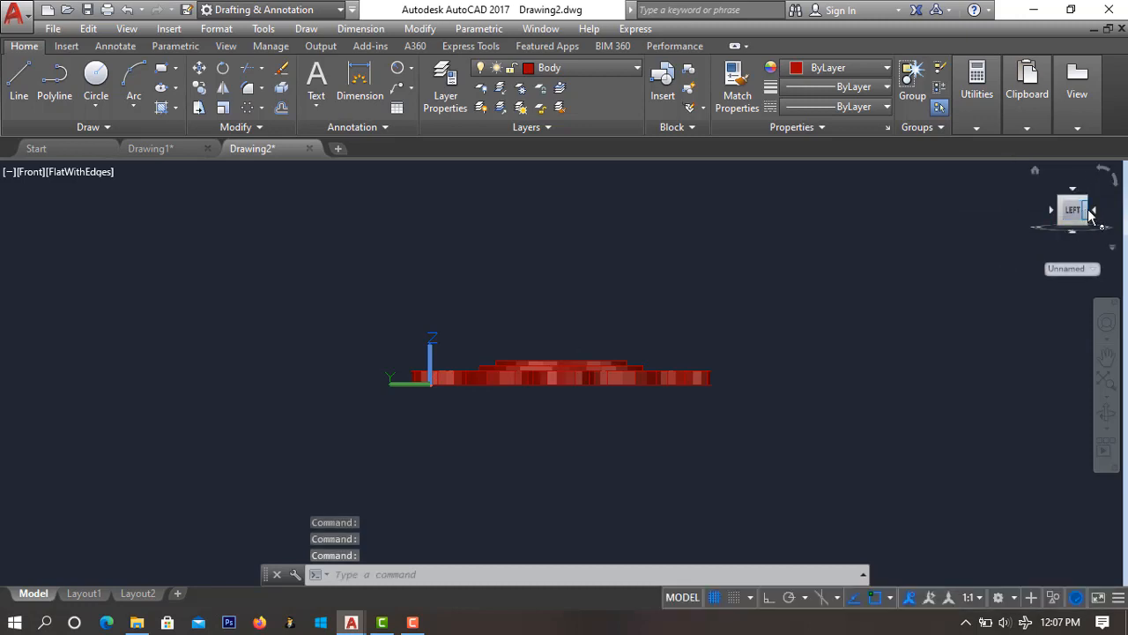
pyautogui.click(1097, 212)
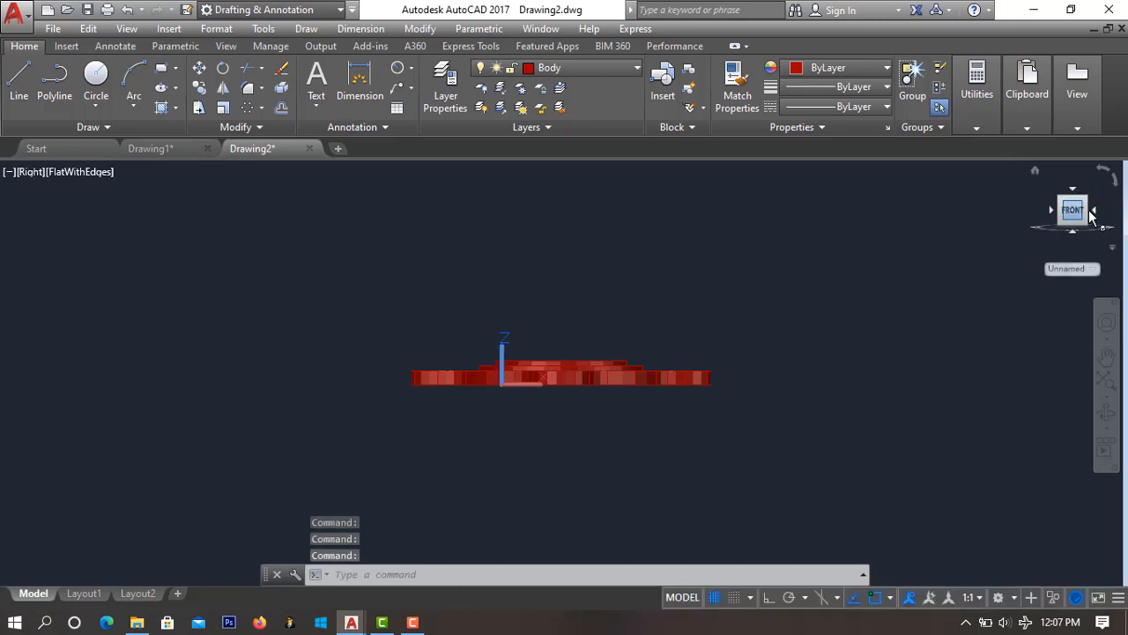
pyautogui.click(1074, 190)
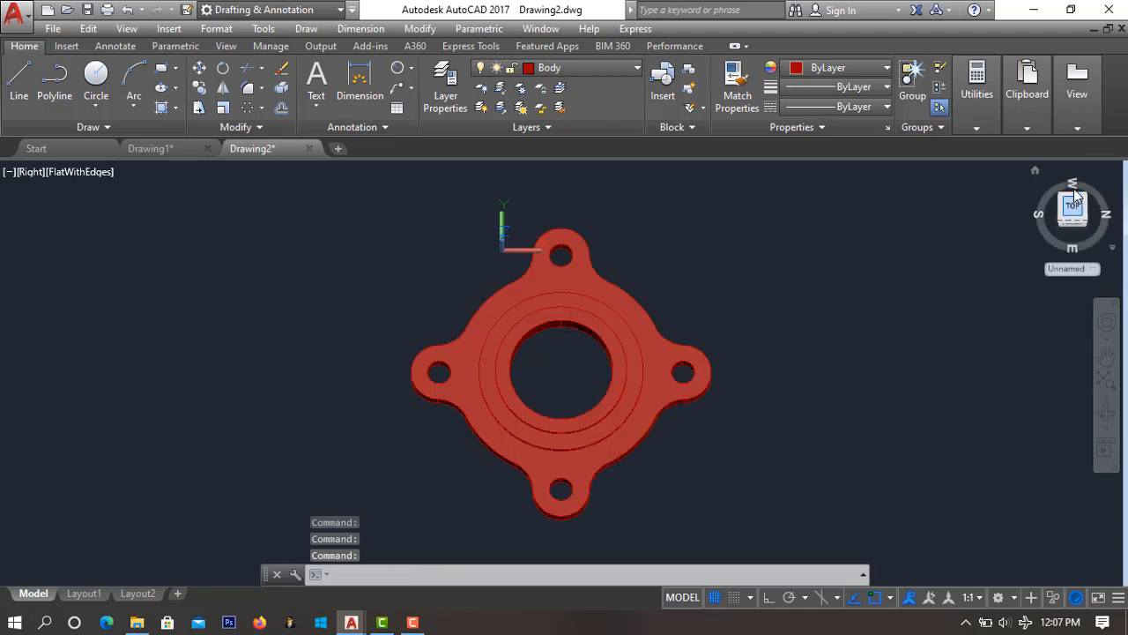
pyautogui.click(1051, 215)
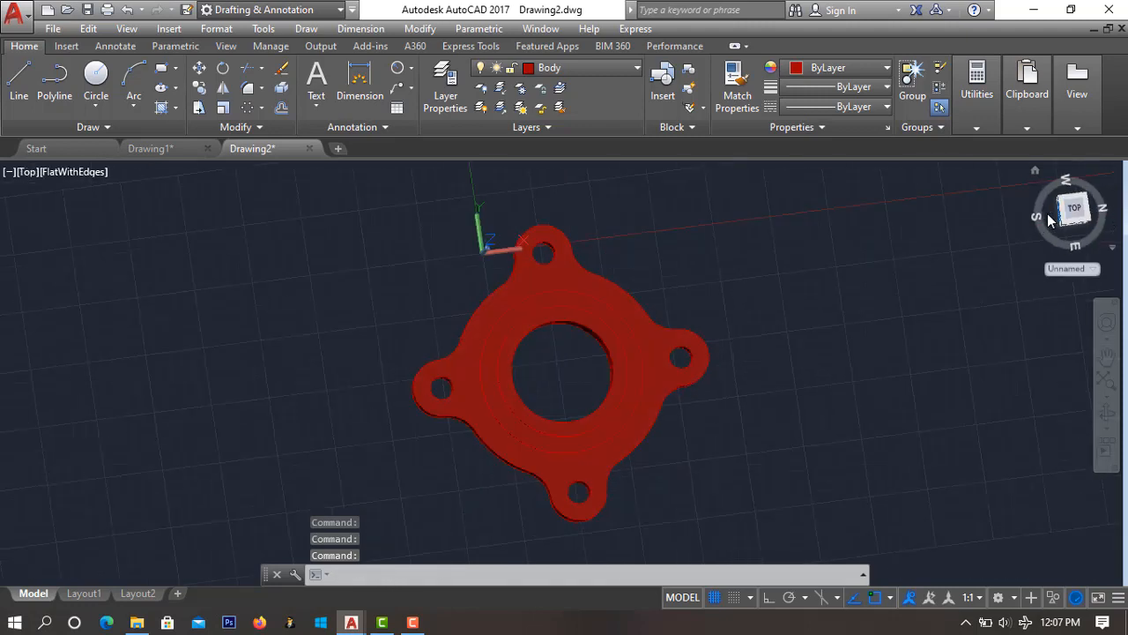
pyautogui.click(1037, 172)
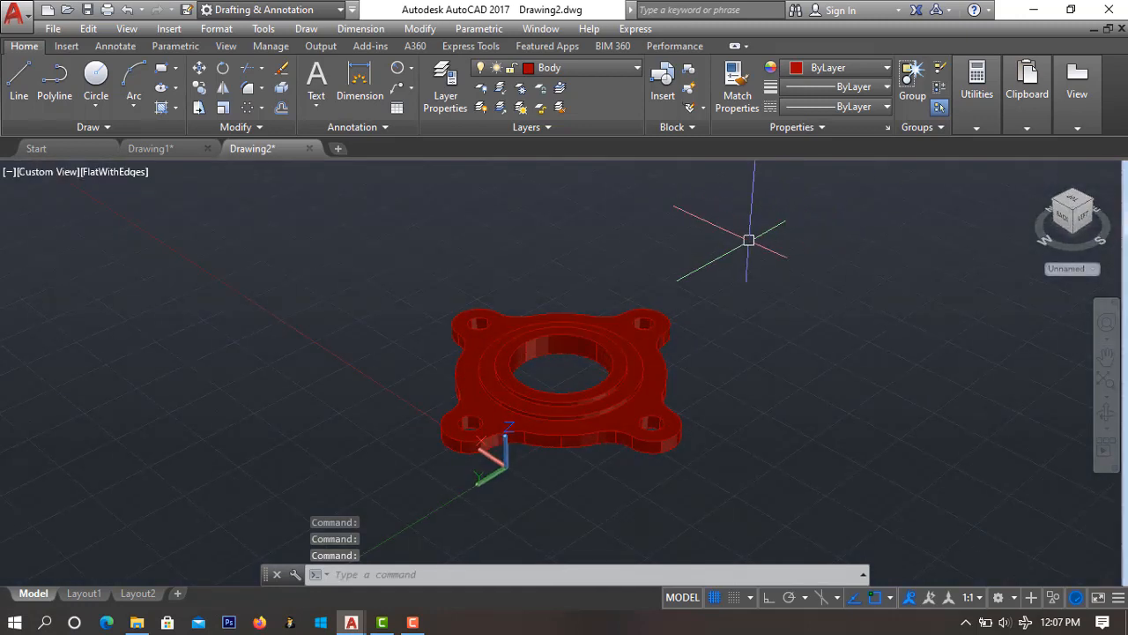
pyautogui.click(1073, 203)
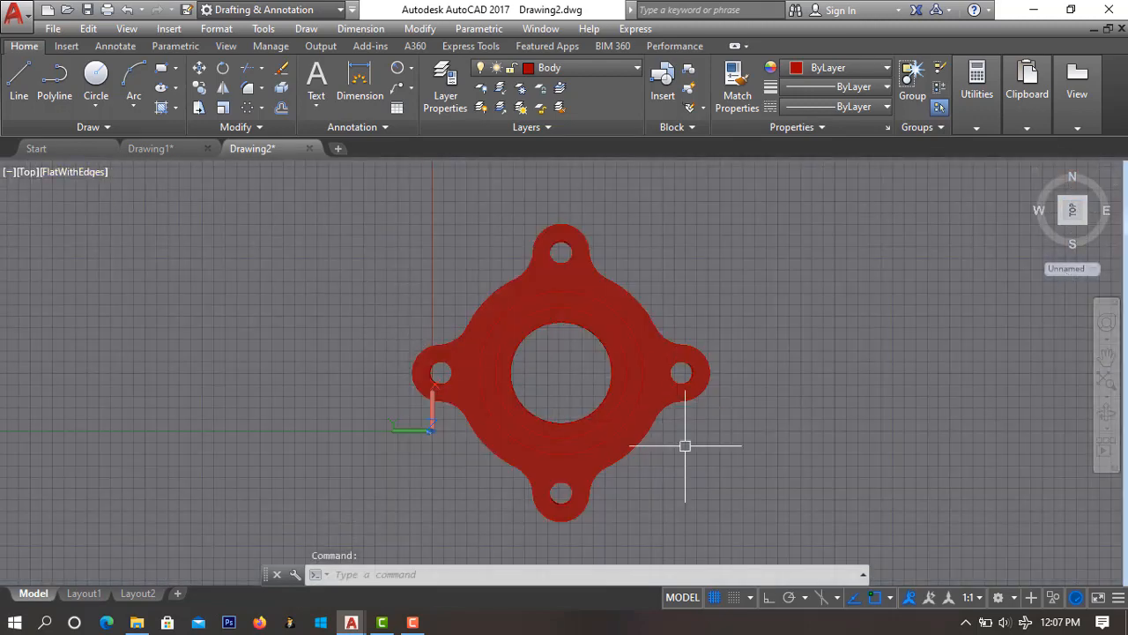
pyautogui.moveTo(750, 470)
pyautogui.mouseDown(button='middle')
pyautogui.moveTo(758, 360)
pyautogui.moveTo(761, 372)
pyautogui.mouseUp(button='middle')
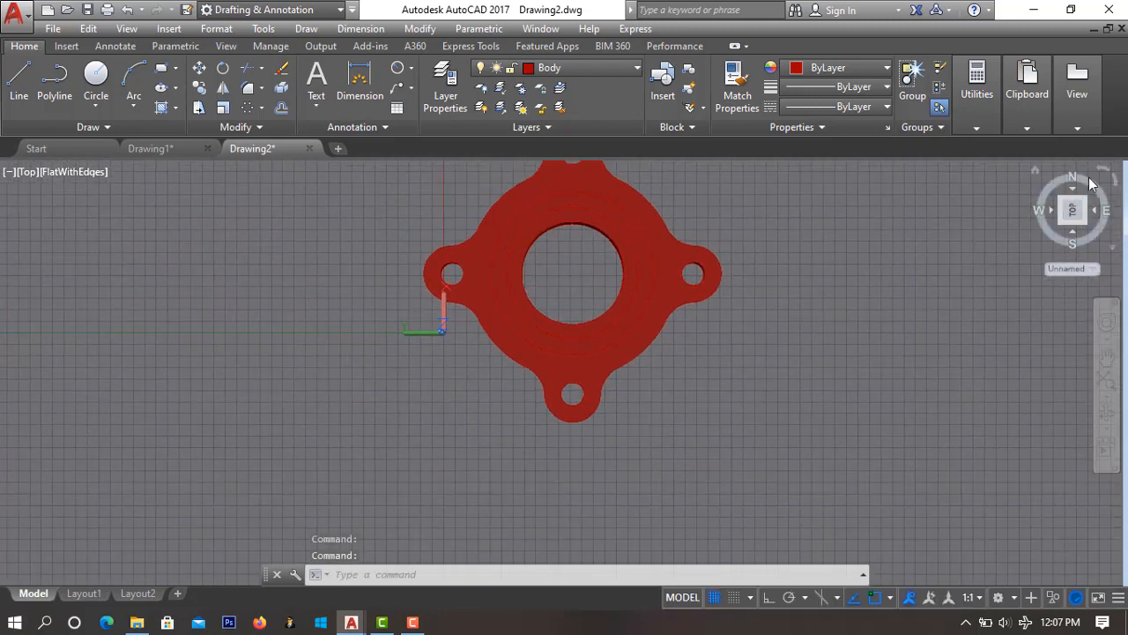
pyautogui.click(1034, 172)
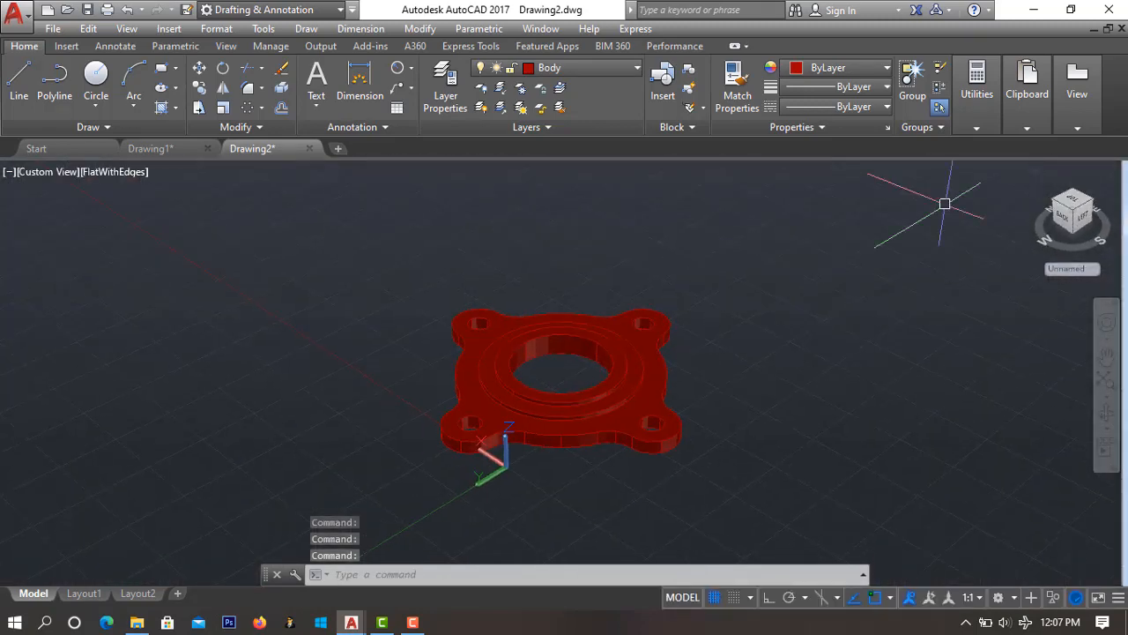
pyautogui.scroll(3, 719, 459)
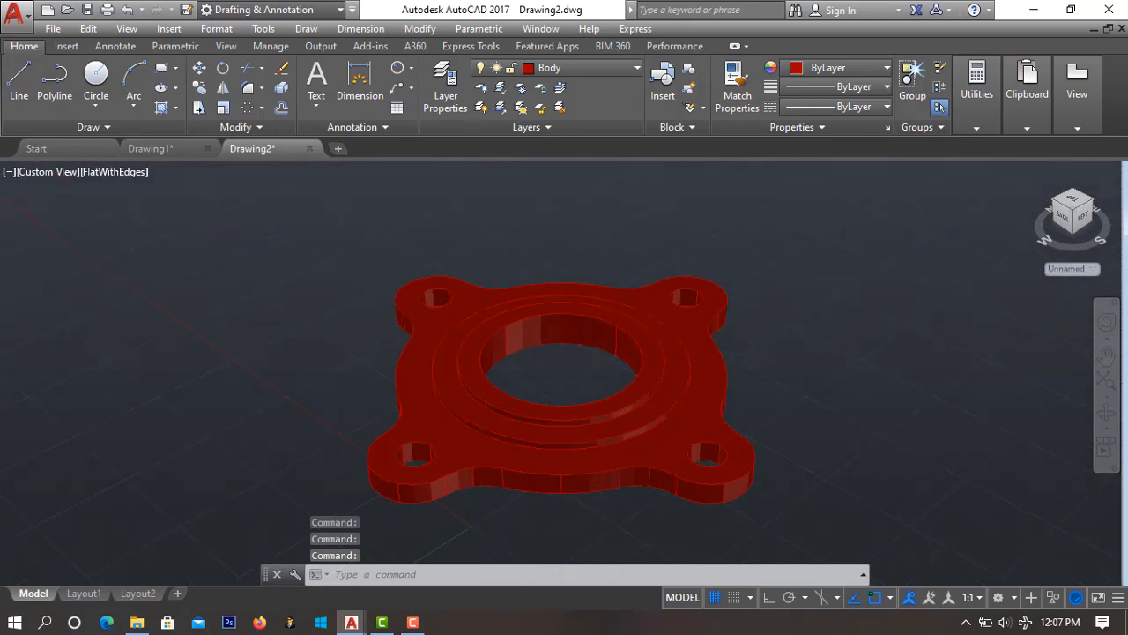
pyautogui.scroll(-2, 587, 435)
pyautogui.scroll(2, 661, 492)
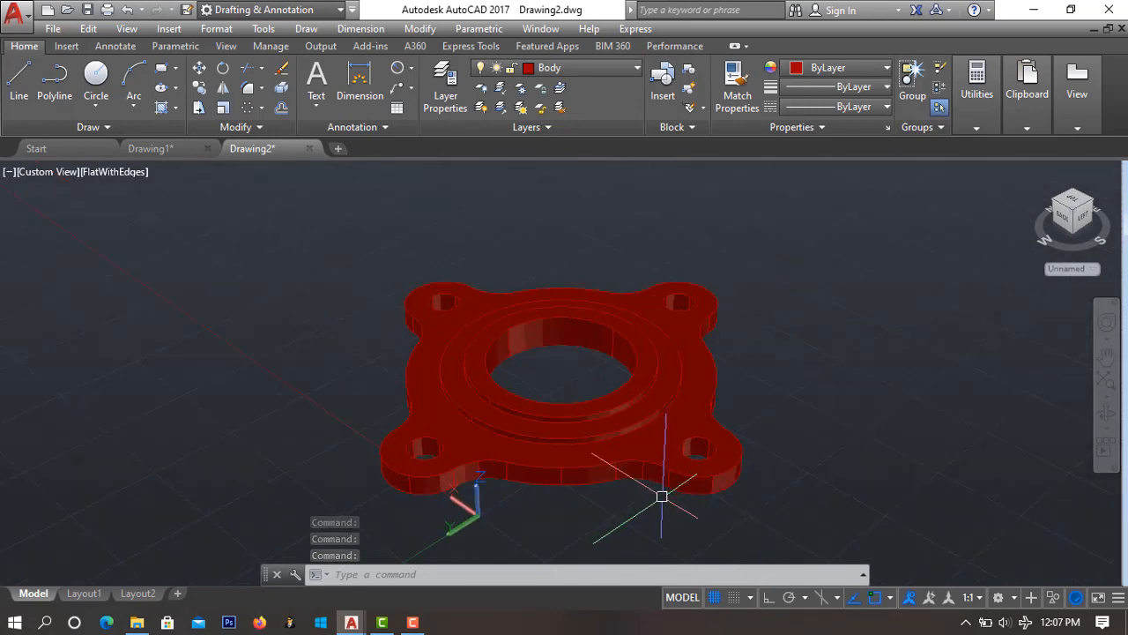